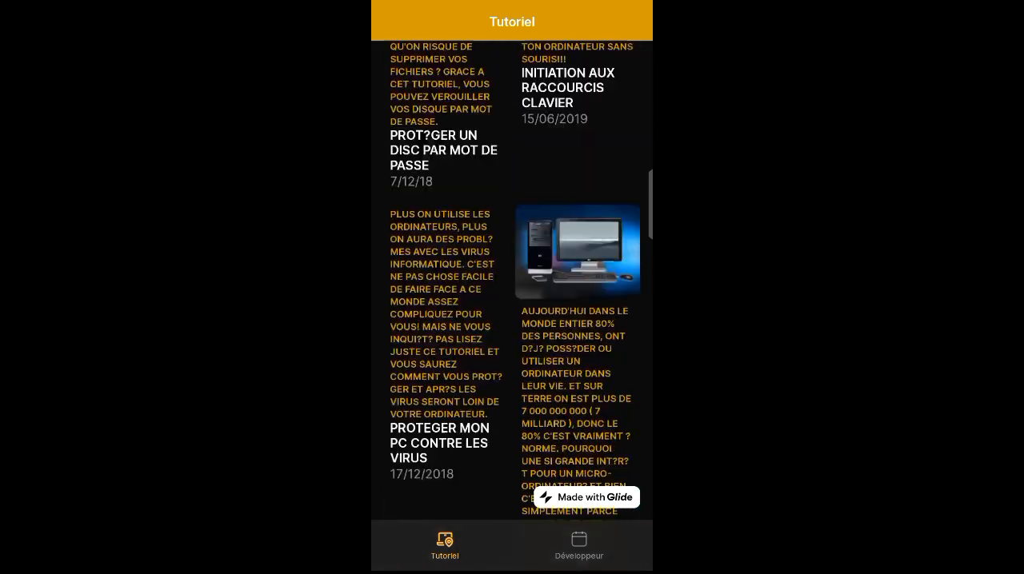
# - Browse the Tutoriel list, open the Google Maps tutorial's details and follow its link to the yalpd.com page
pyautogui.scroll(-10, 512, 320)
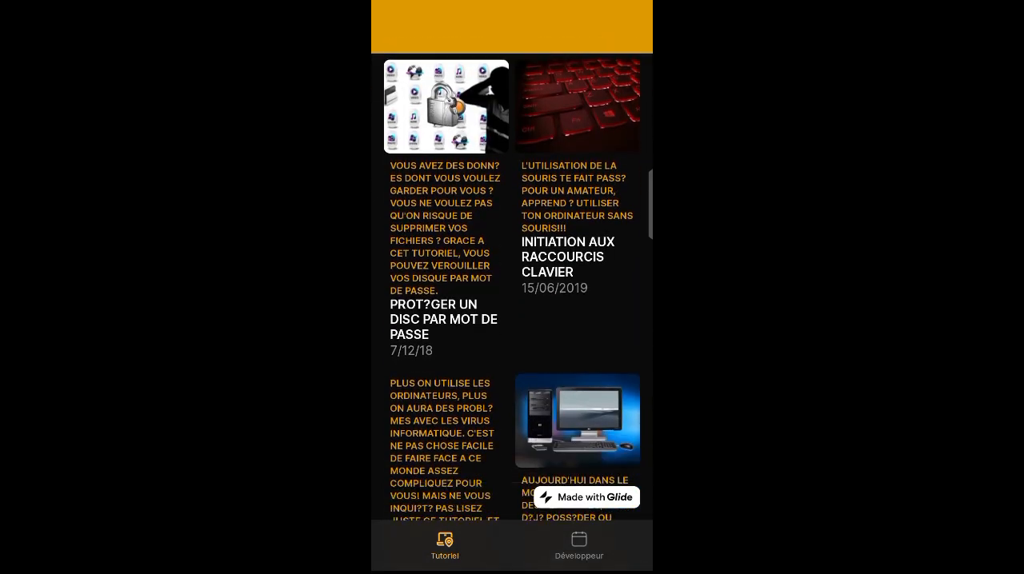
pyautogui.scroll(-3, 512, 280)
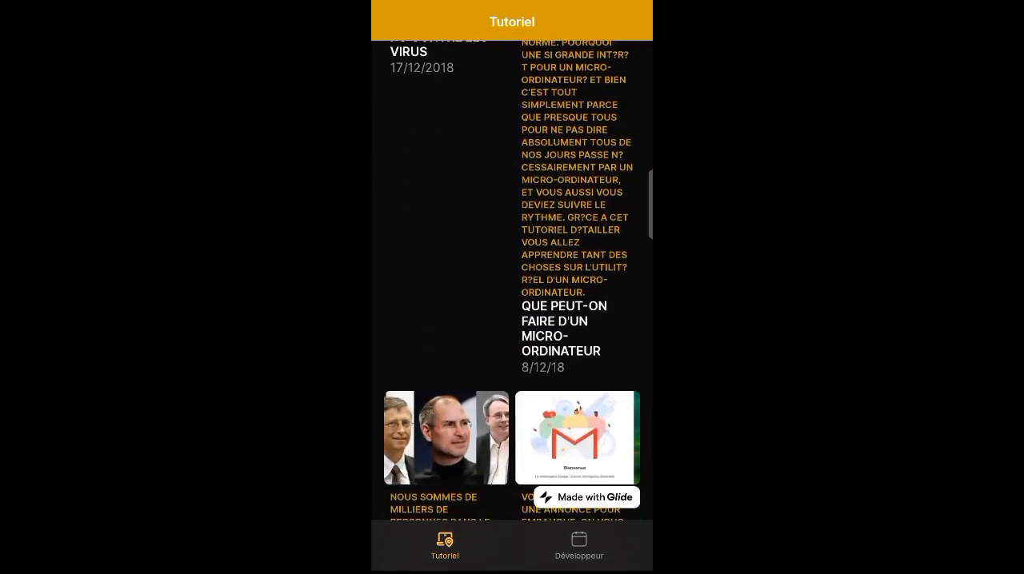
pyautogui.scroll(-4, 512, 280)
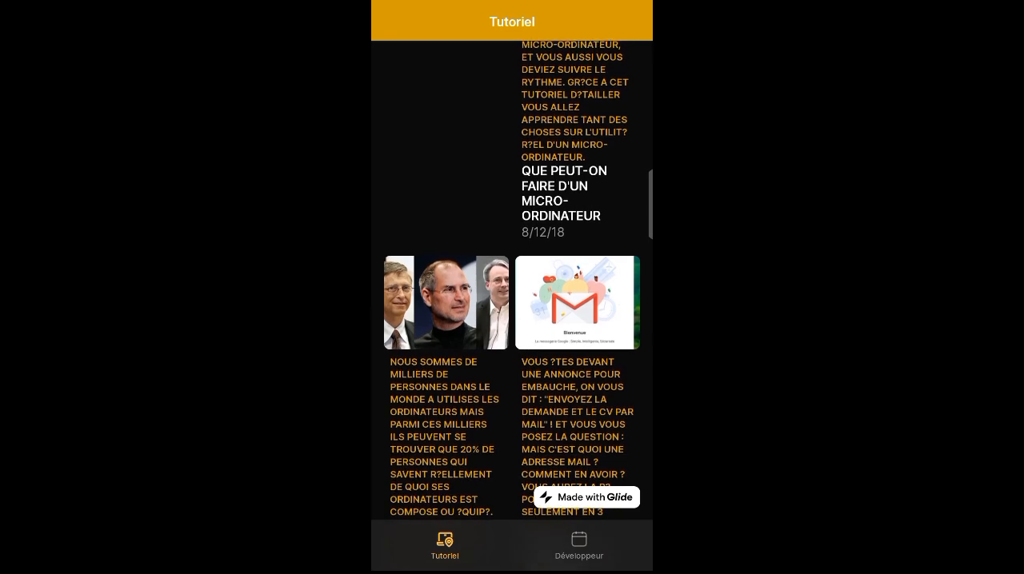
pyautogui.scroll(-15, 512, 280)
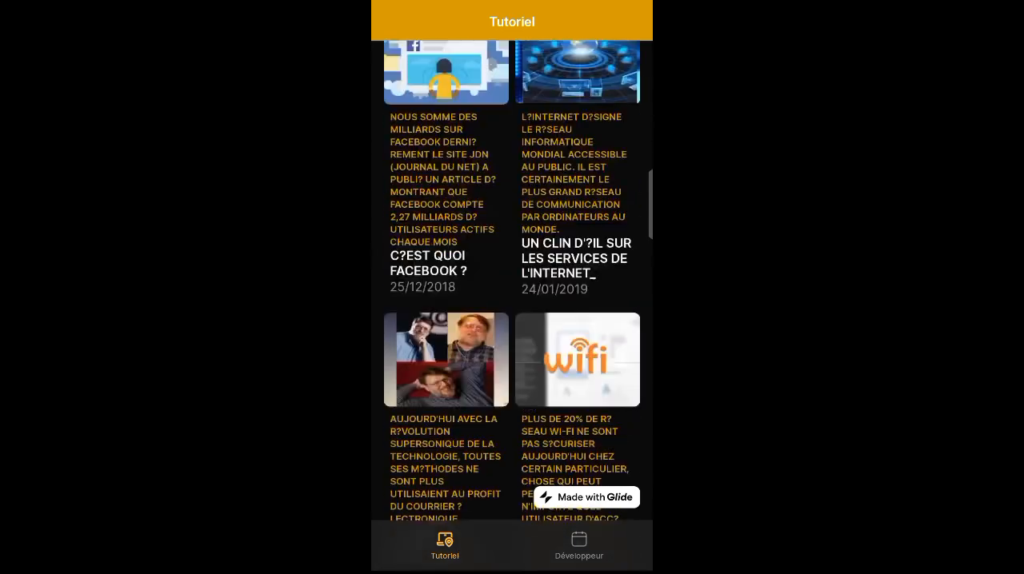
pyautogui.click(575, 264)
pyautogui.scroll(-1, 511, 320)
pyautogui.click(525, 444)
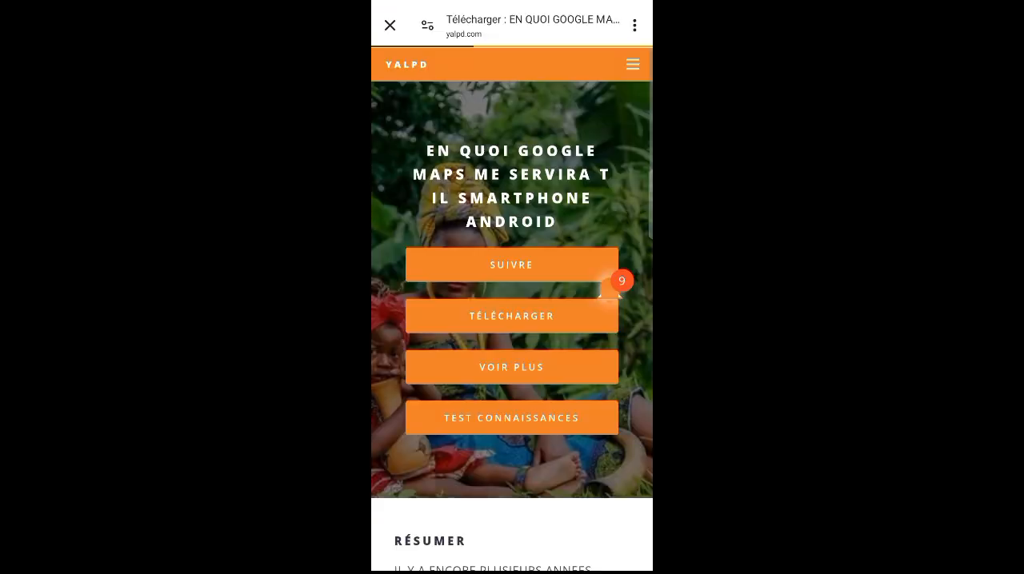
# - Close the yalpd.com page and return from the Google Maps tutorial's details to the tutorial list
pyautogui.click(390, 25)
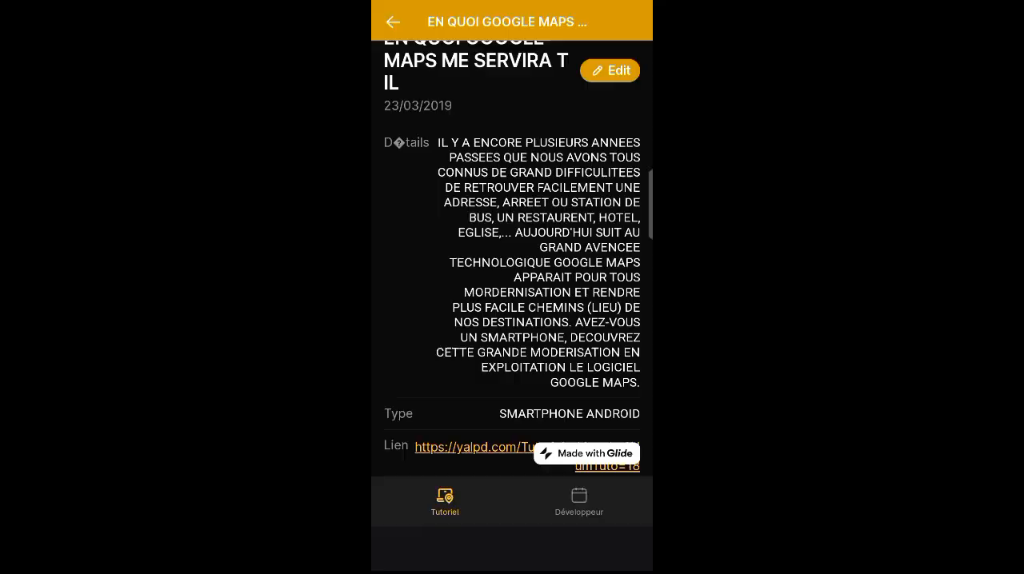
pyautogui.click(393, 22)
pyautogui.scroll(-5, 512, 320)
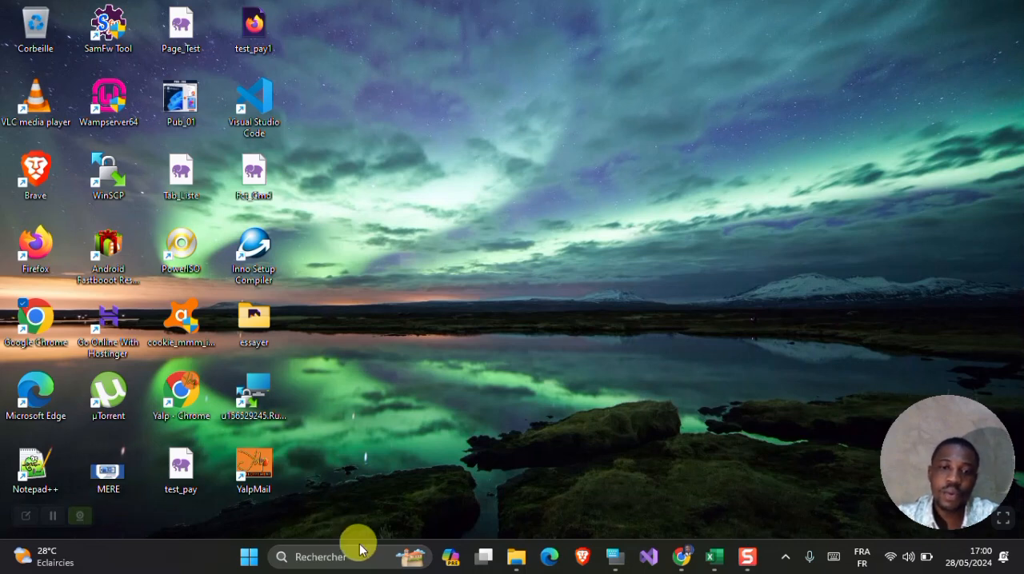
# - Switch to Chrome and examine the Glide homepage from its headline through the customer stories to the deployment section
pyautogui.click(680, 557)
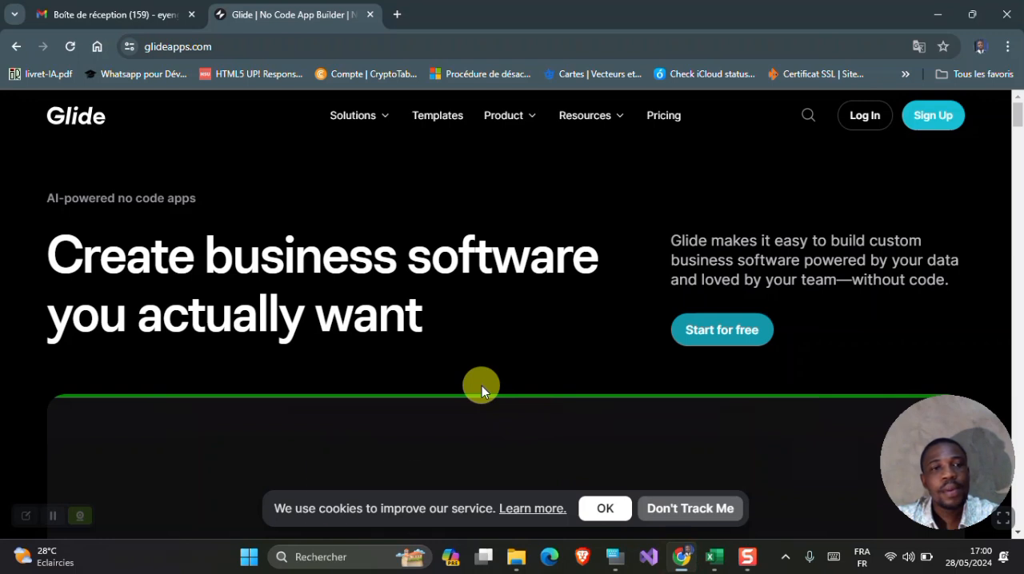
pyautogui.scroll(-1, 481, 385)
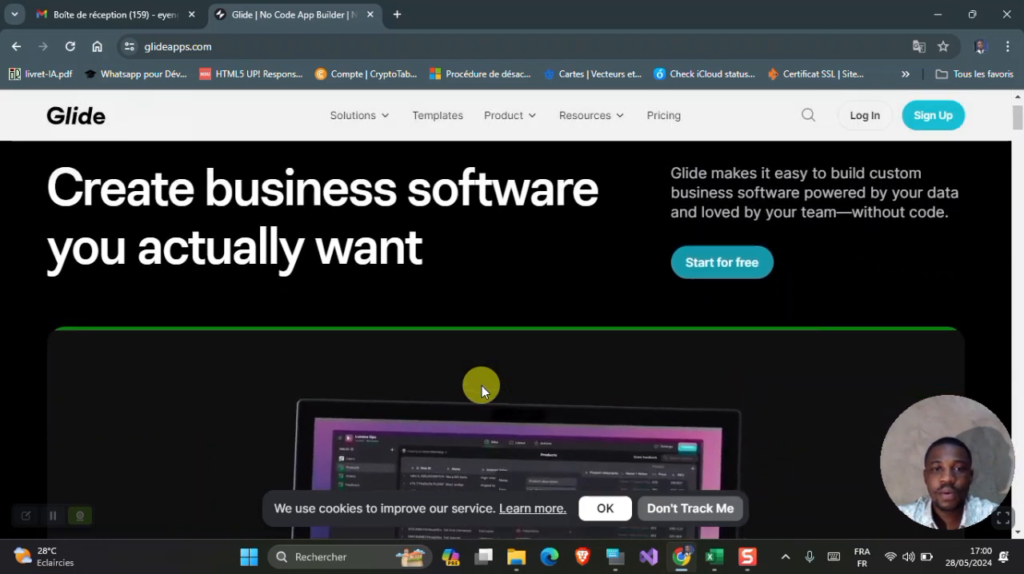
pyautogui.scroll(1, 481, 385)
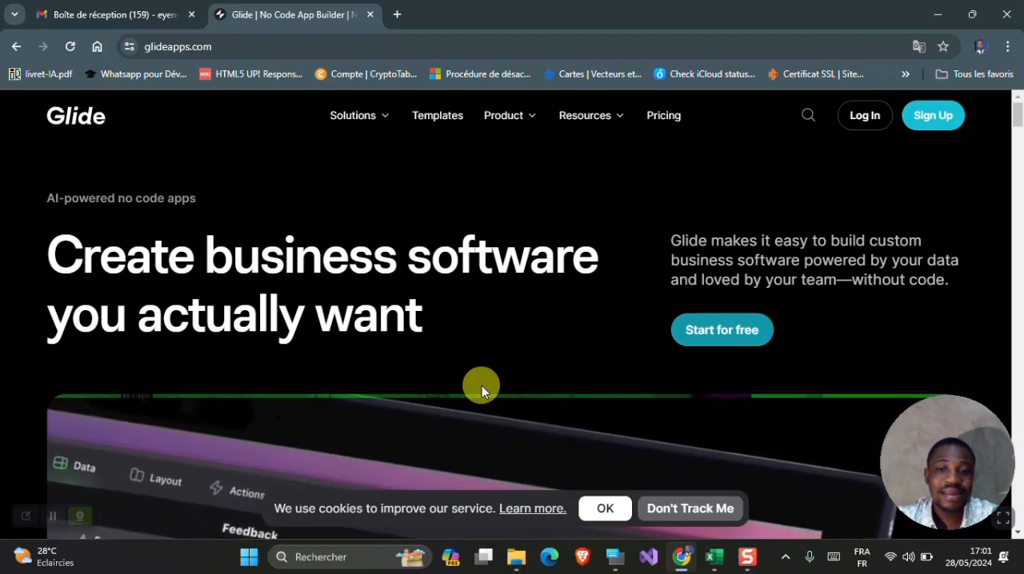
pyautogui.scroll(-5, 481, 385)
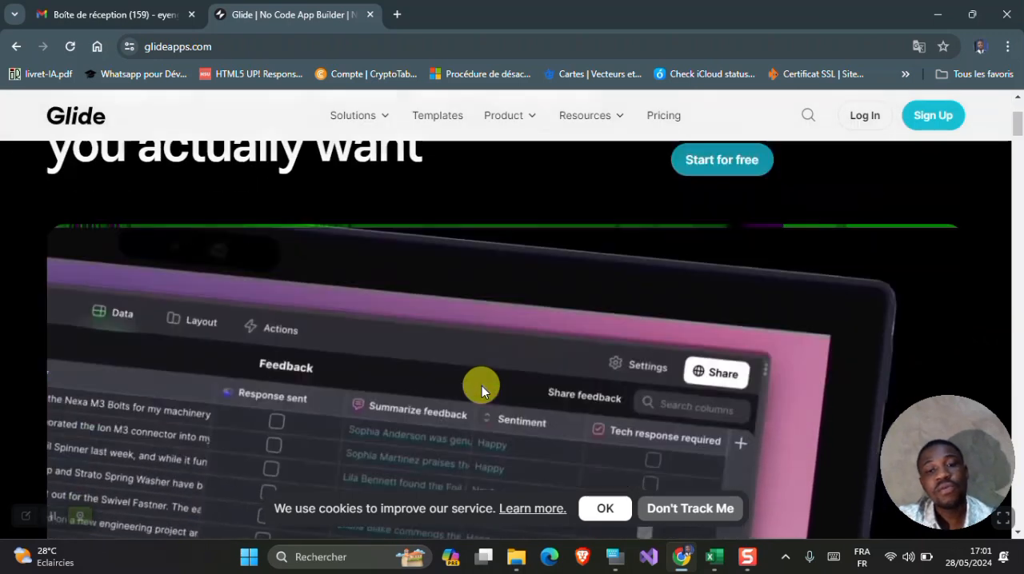
pyautogui.scroll(-3, 481, 386)
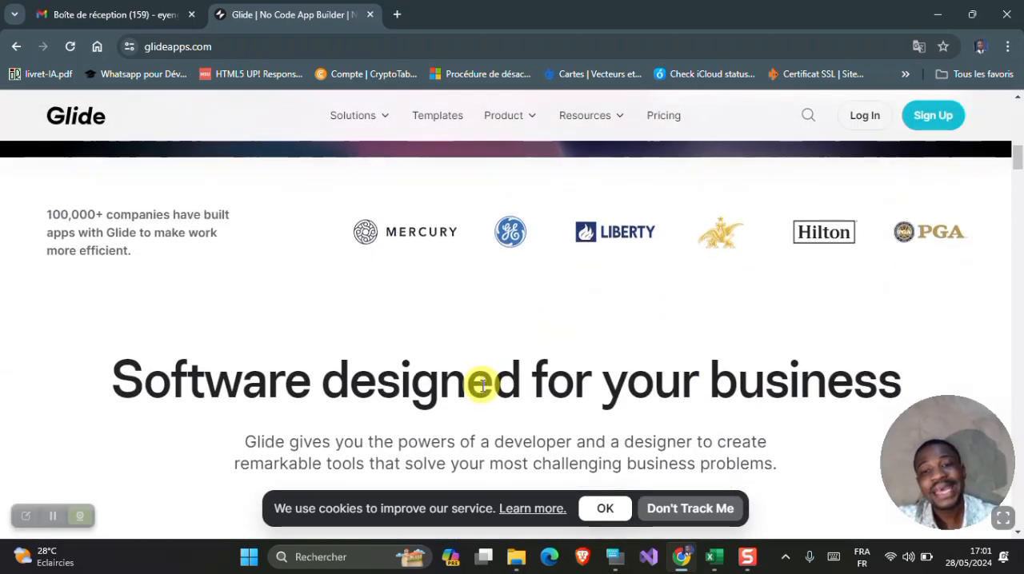
pyautogui.scroll(-5, 482, 385)
pyautogui.scroll(-10, 481, 386)
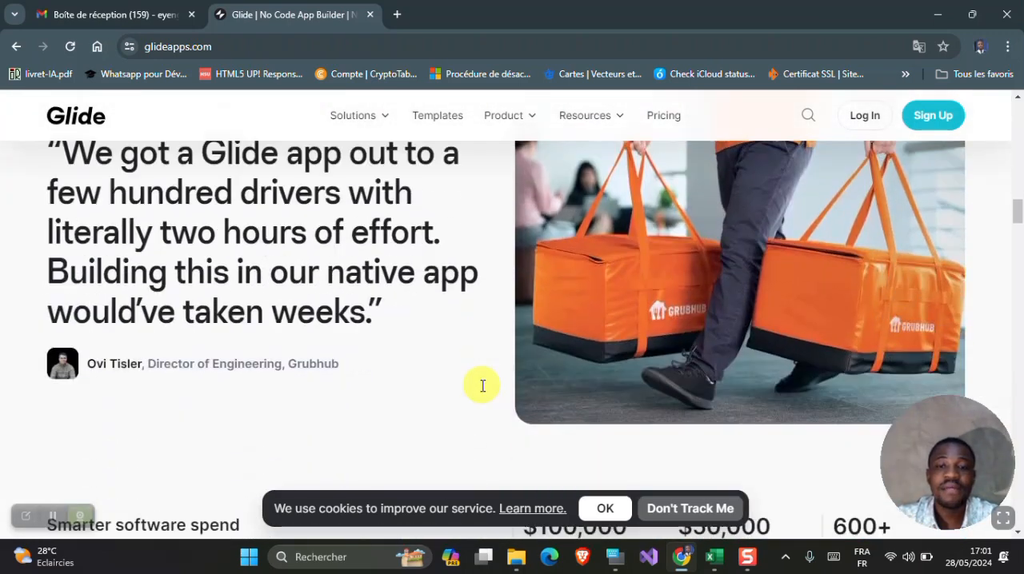
pyautogui.scroll(-8, 482, 385)
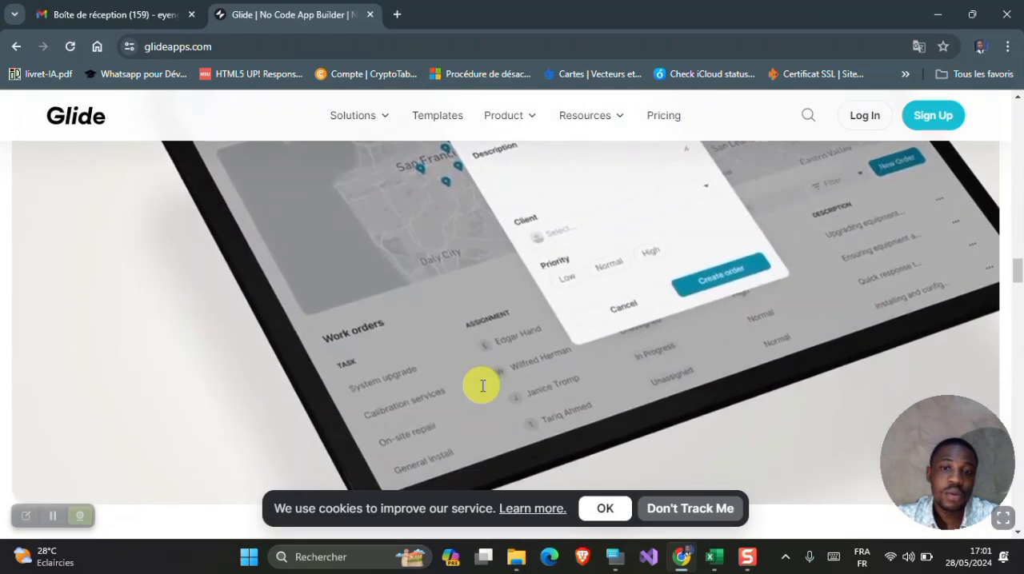
pyautogui.scroll(-7, 482, 386)
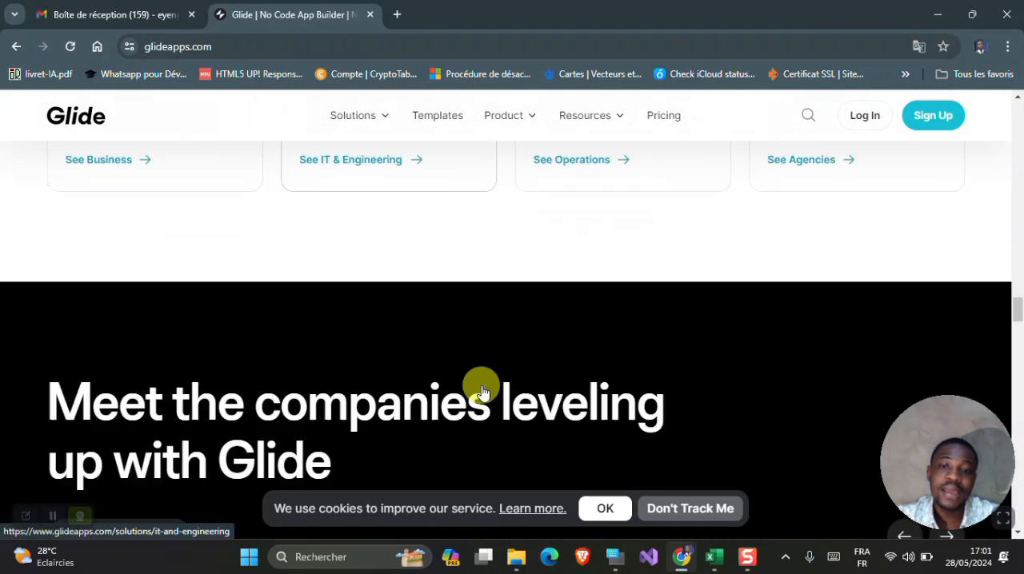
pyautogui.scroll(-5, 481, 386)
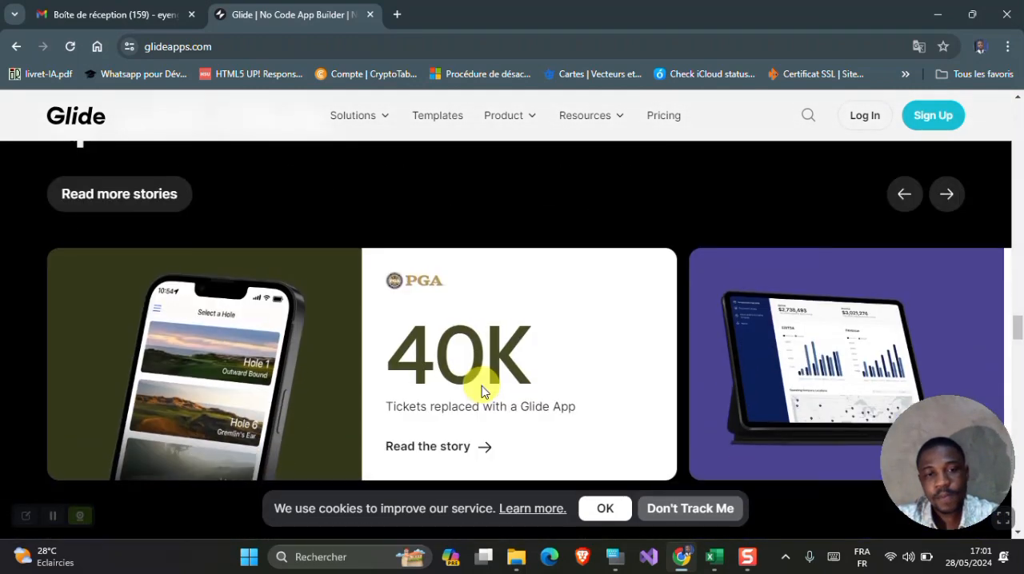
pyautogui.scroll(-6, 481, 385)
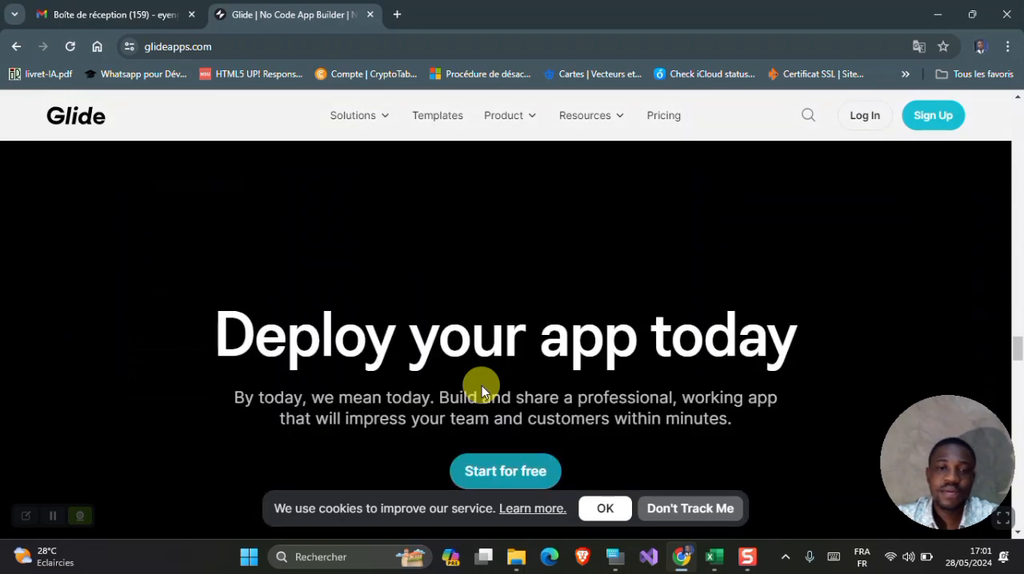
pyautogui.scroll(15, 482, 386)
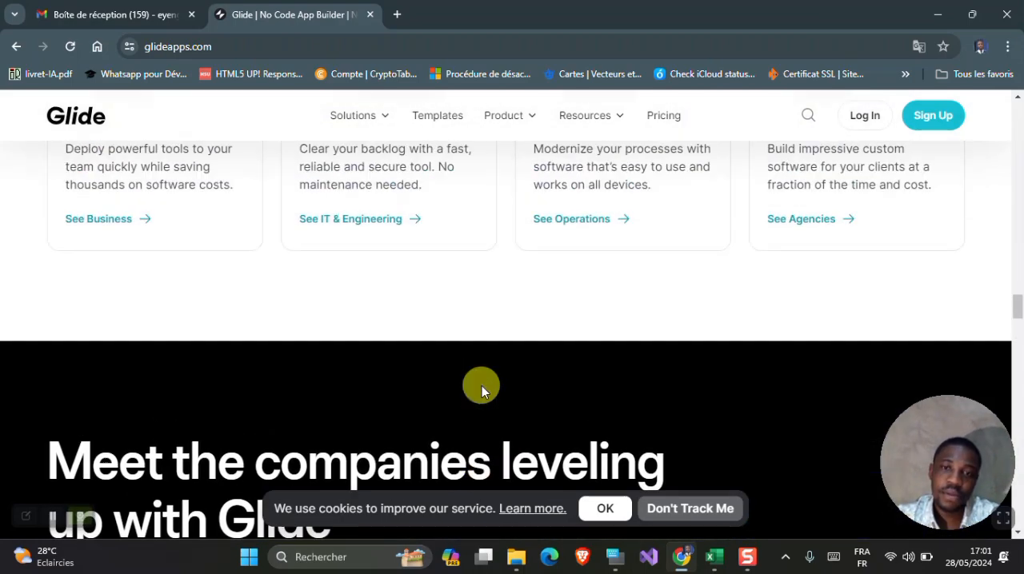
pyautogui.scroll(15, 482, 390)
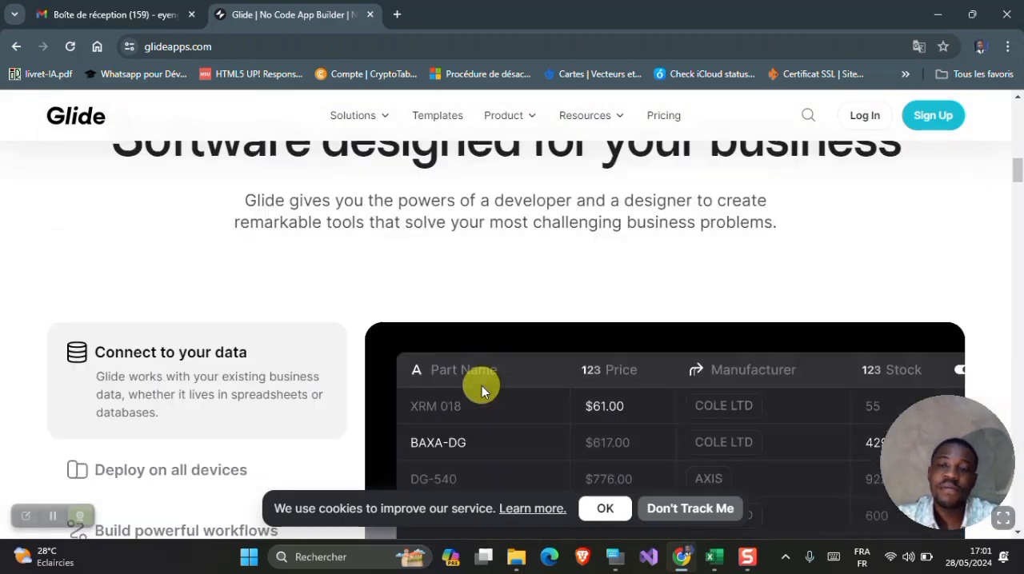
pyautogui.scroll(10, 482, 387)
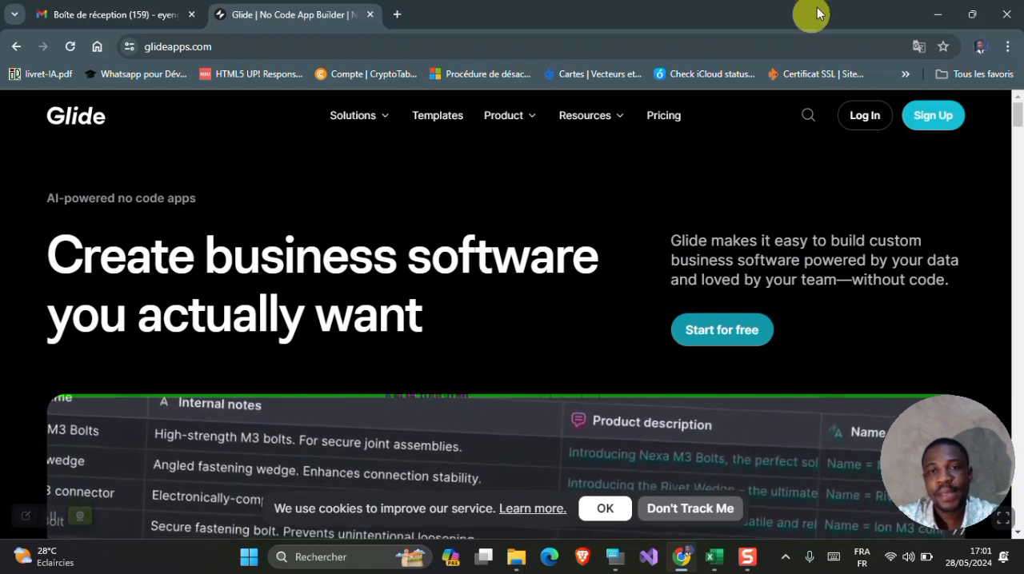
pyautogui.click(938, 6)
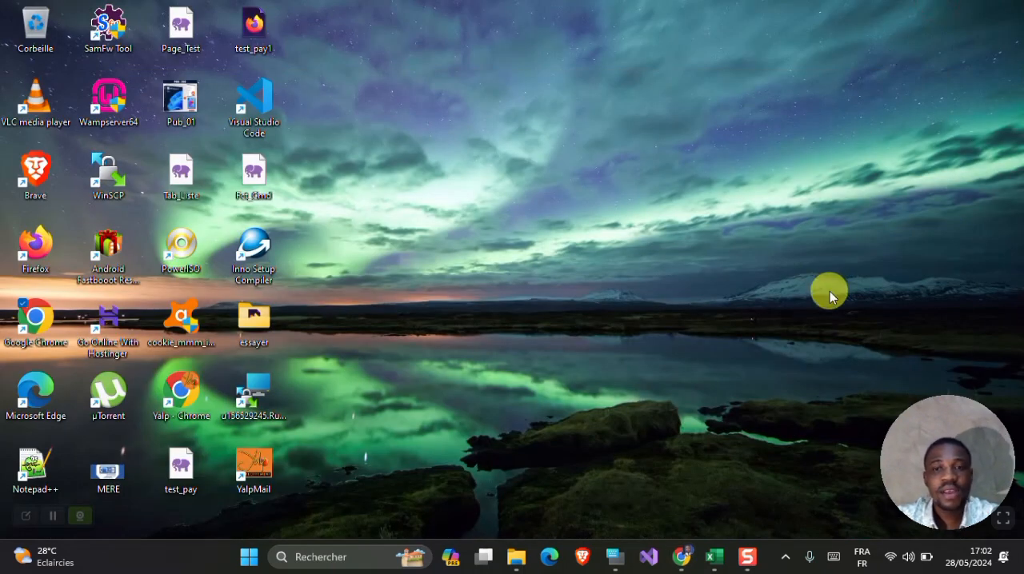
# - Bring the Glide homepage in Chrome back into view and review its opening section
pyautogui.click(680, 559)
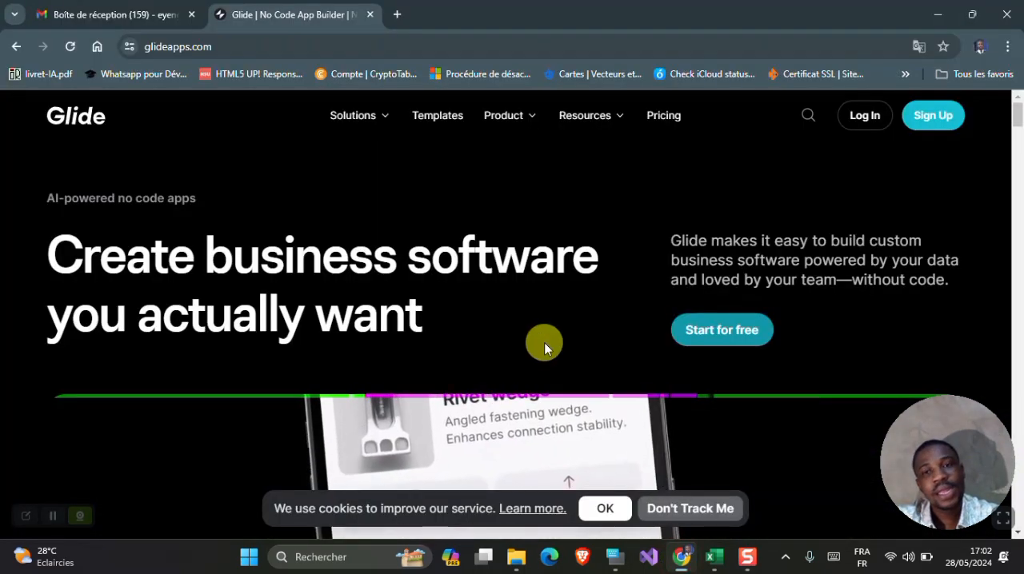
pyautogui.scroll(-2, 544, 342)
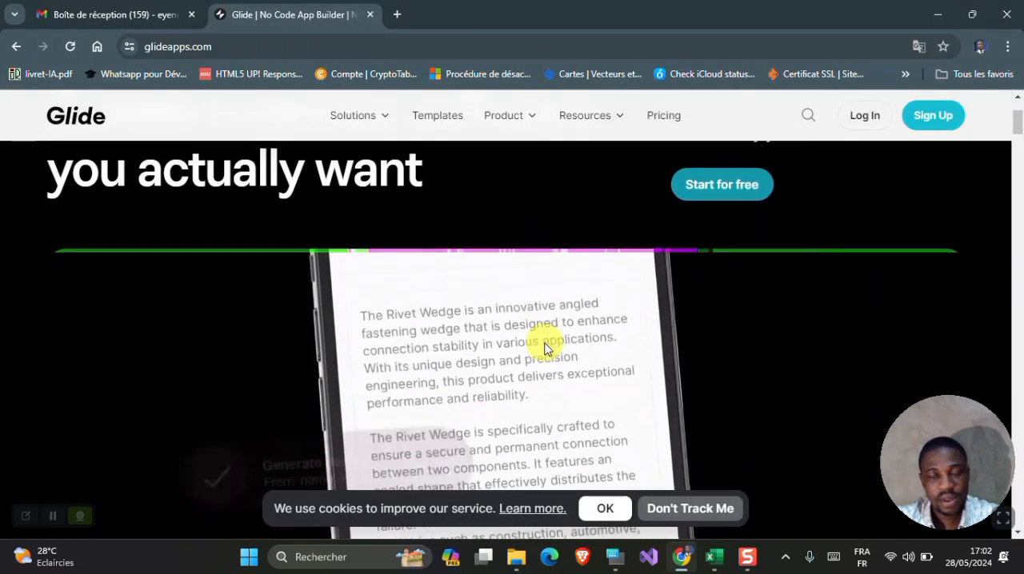
pyautogui.scroll(1, 544, 342)
pyautogui.scroll(1, 544, 342)
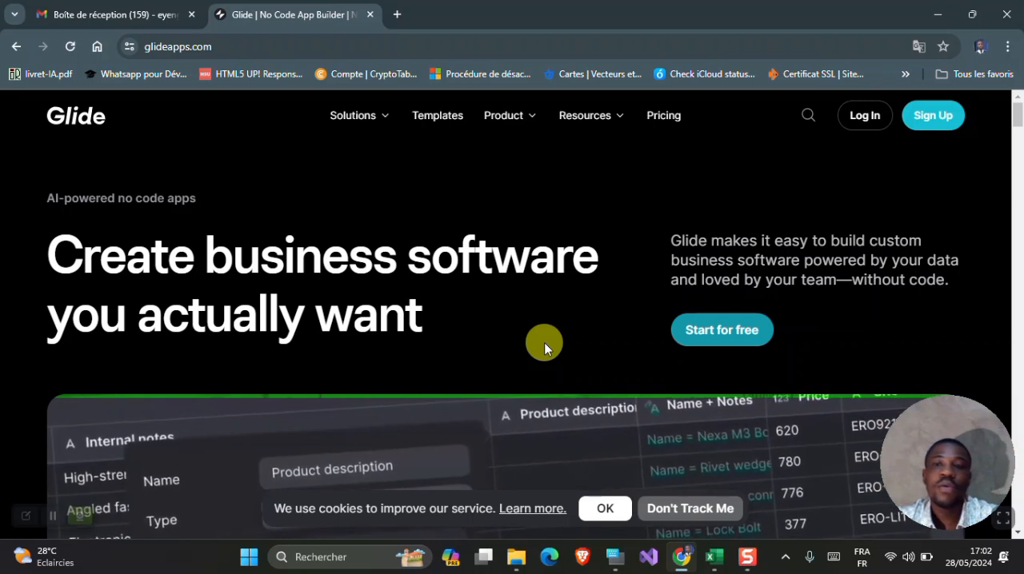
# - Switch to File Explorer and open the Appli No code folder on the SOFIA (E:) drive
pyautogui.click(938, 14)
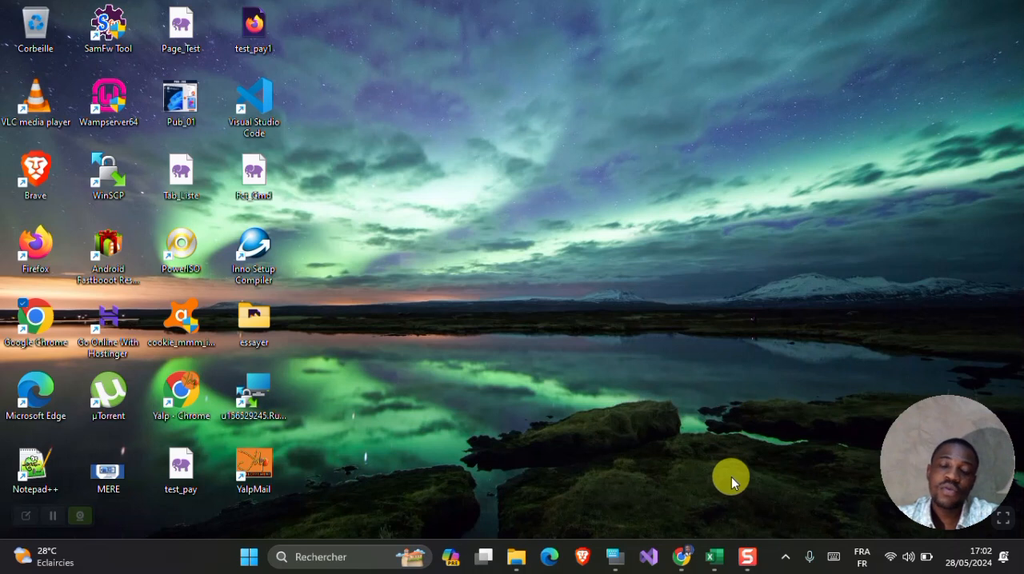
pyautogui.click(512, 563)
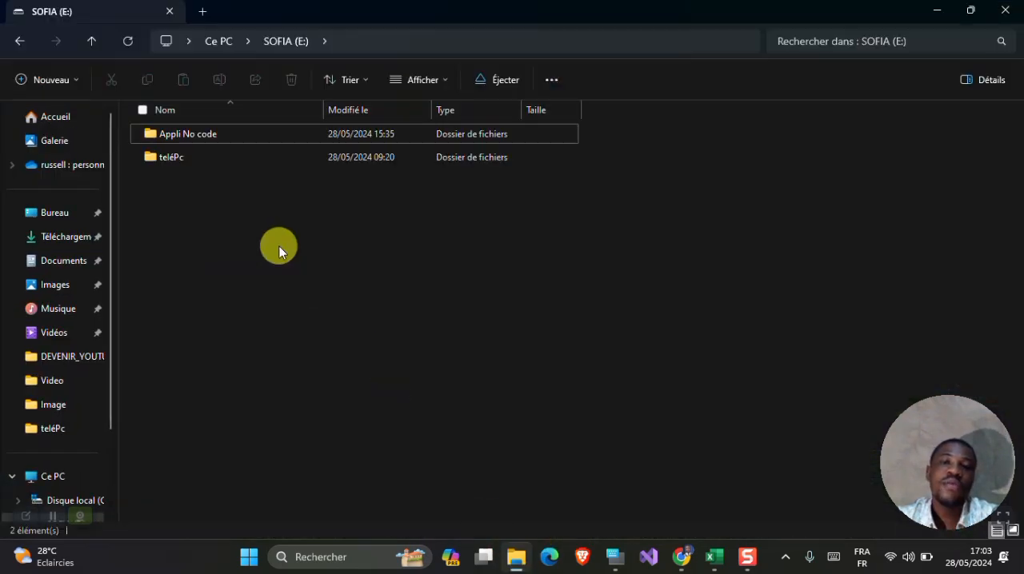
pyautogui.click(215, 138)
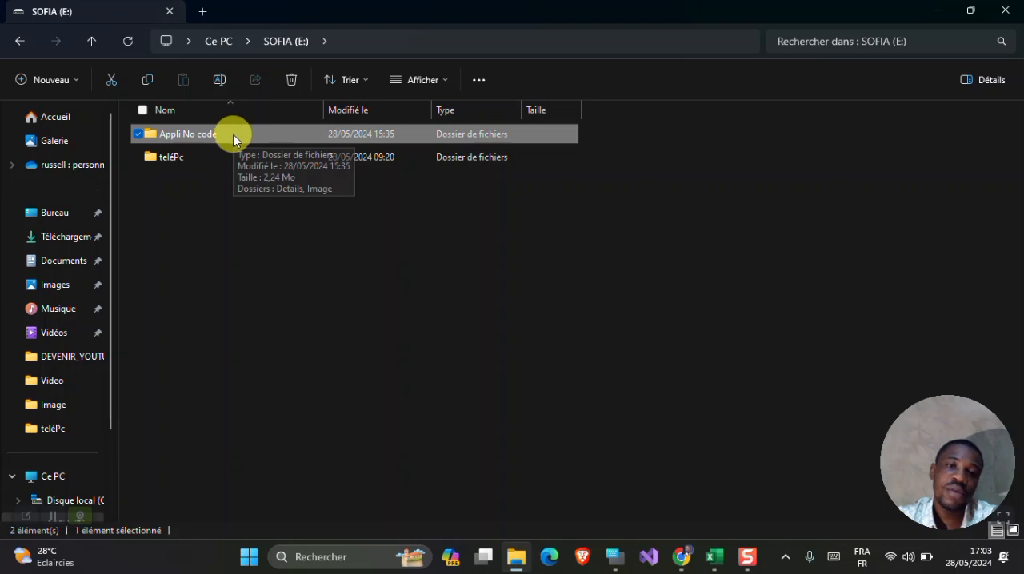
pyautogui.doubleClick(233, 137)
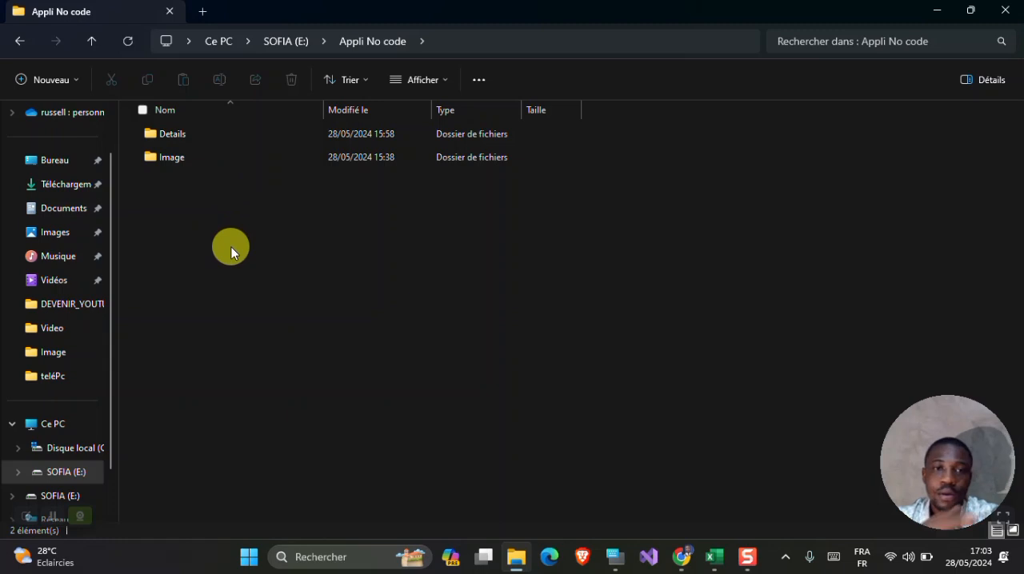
# - Look through the Image folder's WEBP files displayed as large icons, and return to the Appli No code folder
pyautogui.doubleClick(178, 164)
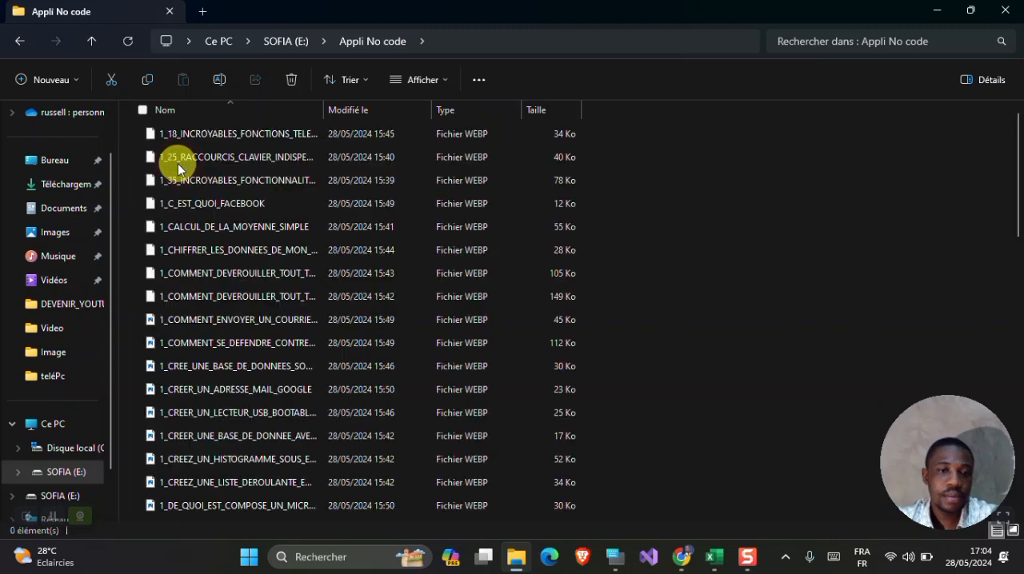
pyautogui.click(1013, 531)
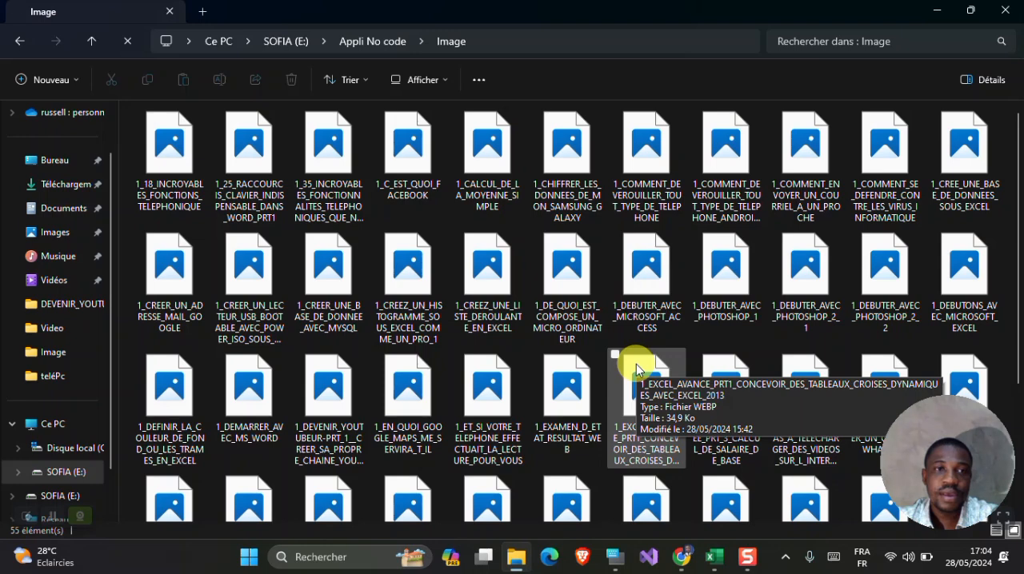
pyautogui.scroll(-2, 638, 370)
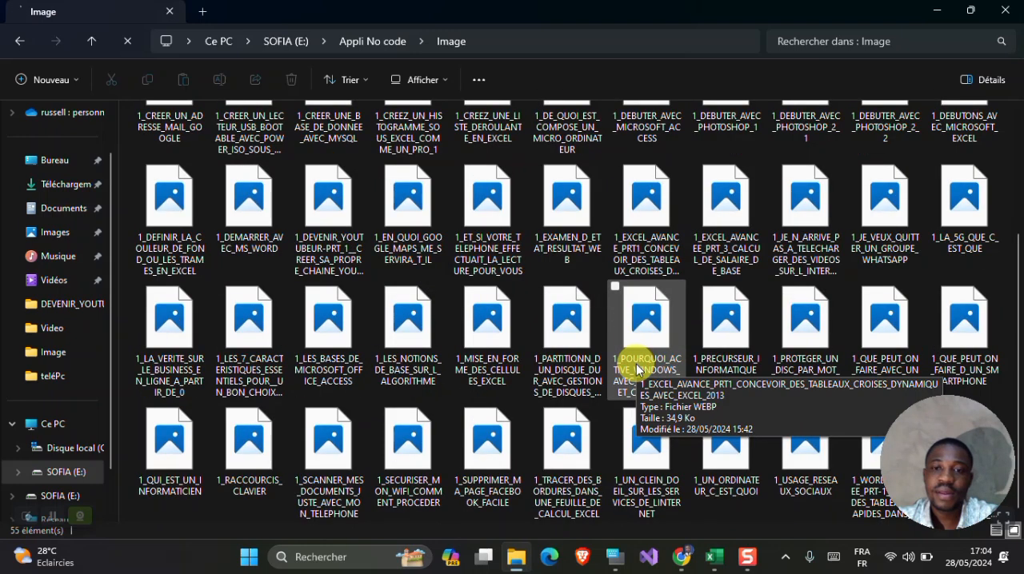
pyautogui.scroll(2, 480, 296)
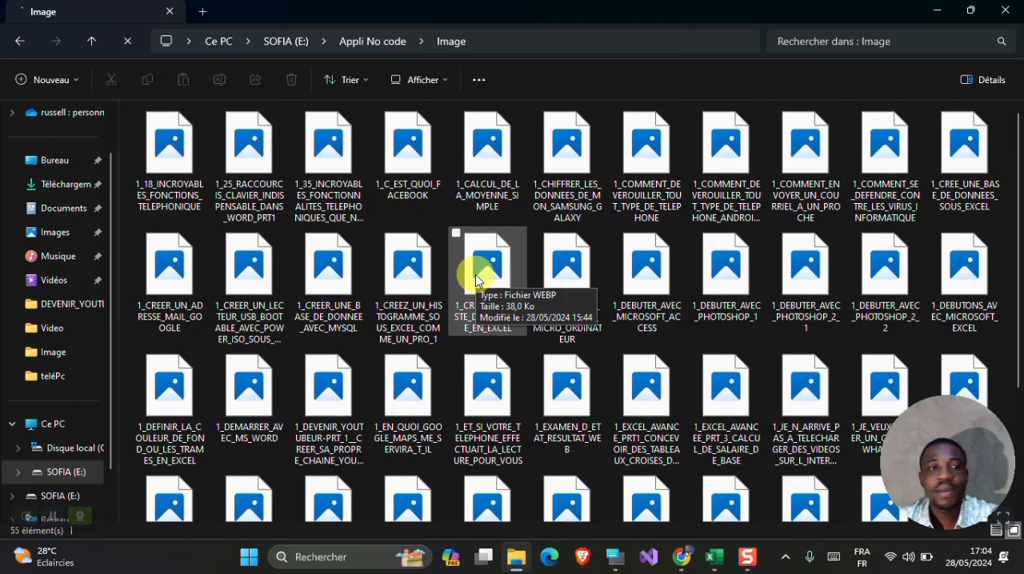
pyautogui.scroll(-2, 476, 274)
pyautogui.scroll(1, 475, 274)
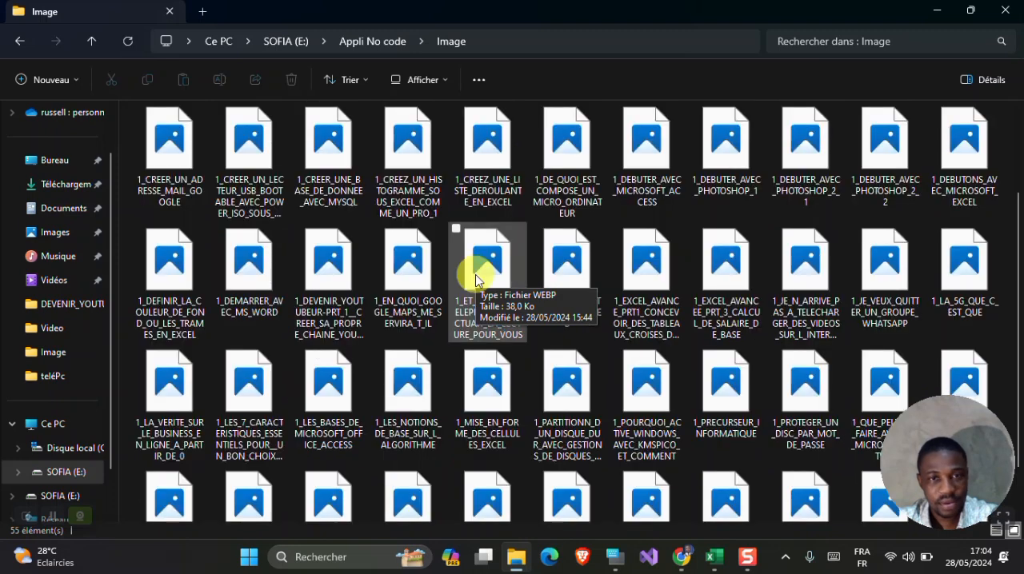
pyautogui.scroll(1, 475, 280)
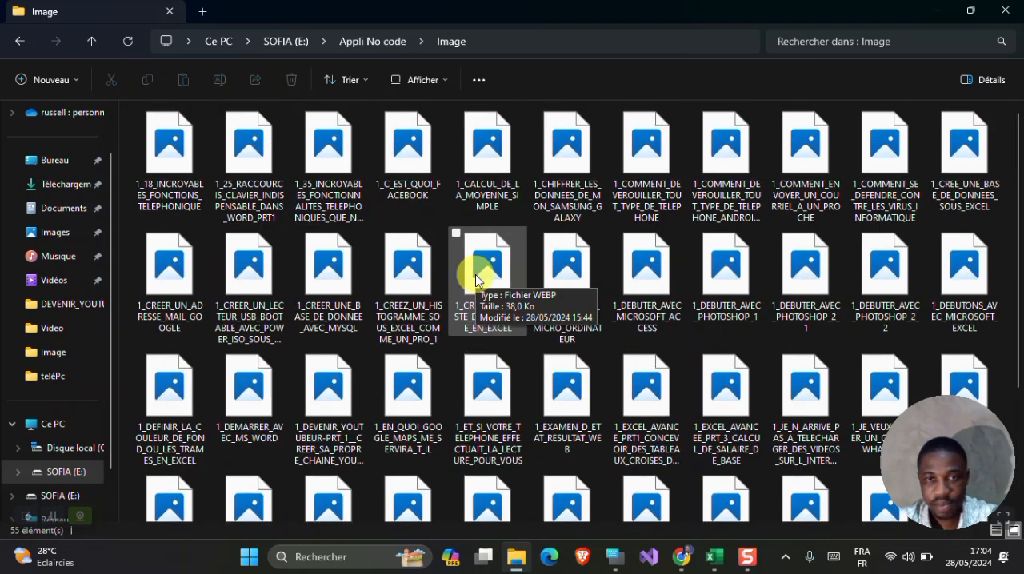
pyautogui.click(20, 44)
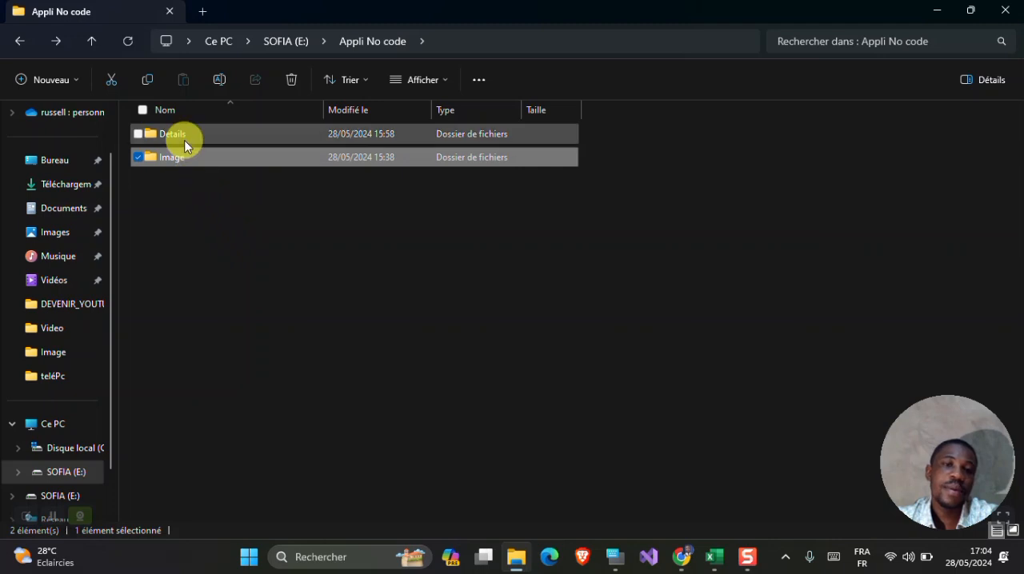
# - Open the Details folder in File Explorer, and switch to the 6tutoriel file in Excel to look over its rows
pyautogui.doubleClick(173, 134)
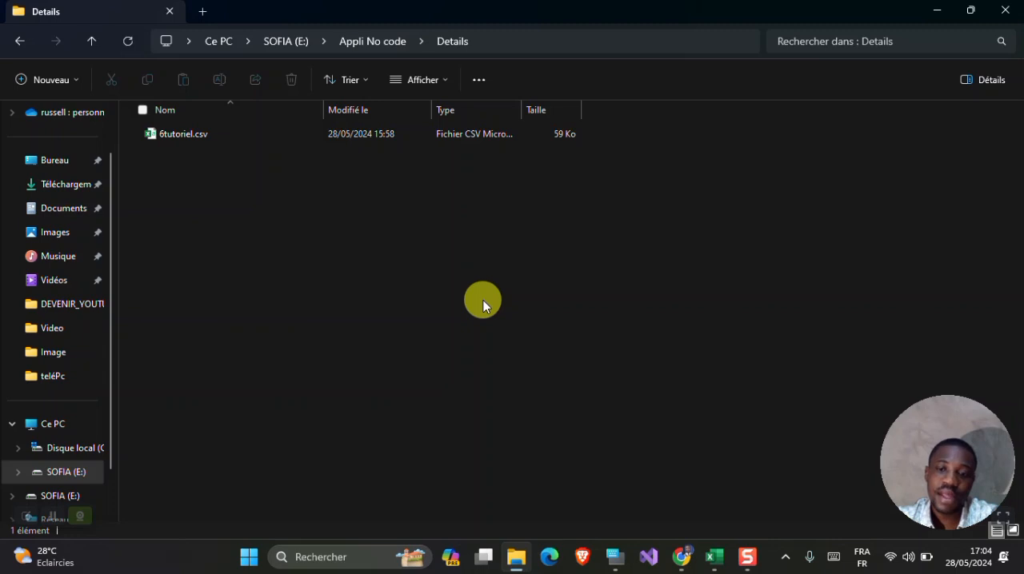
pyautogui.click(714, 555)
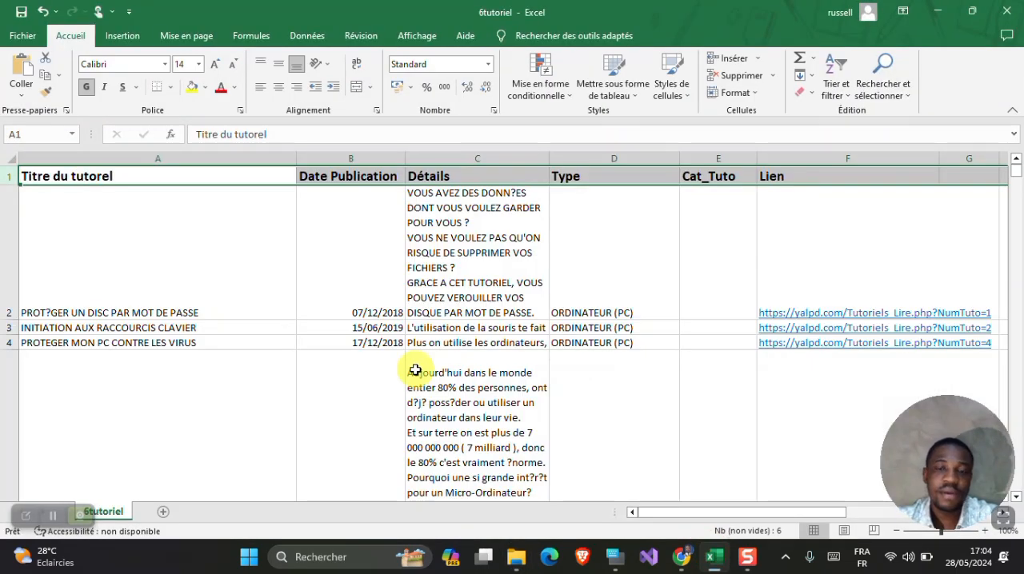
pyautogui.scroll(-3, 416, 370)
pyautogui.scroll(3, 415, 371)
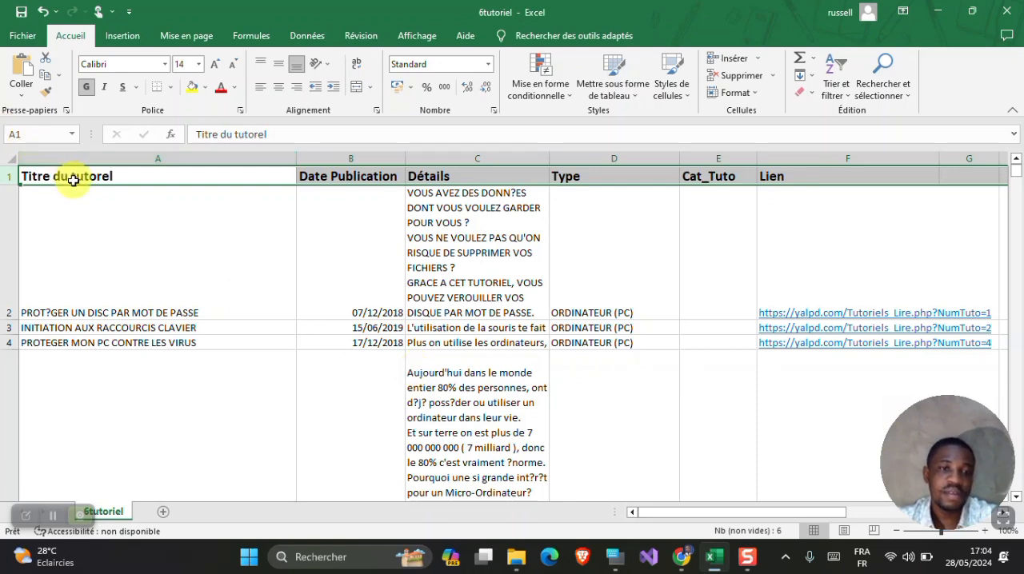
# - Review the first tutorial's title, publication date, details and type cells in row 2
pyautogui.click(90, 231)
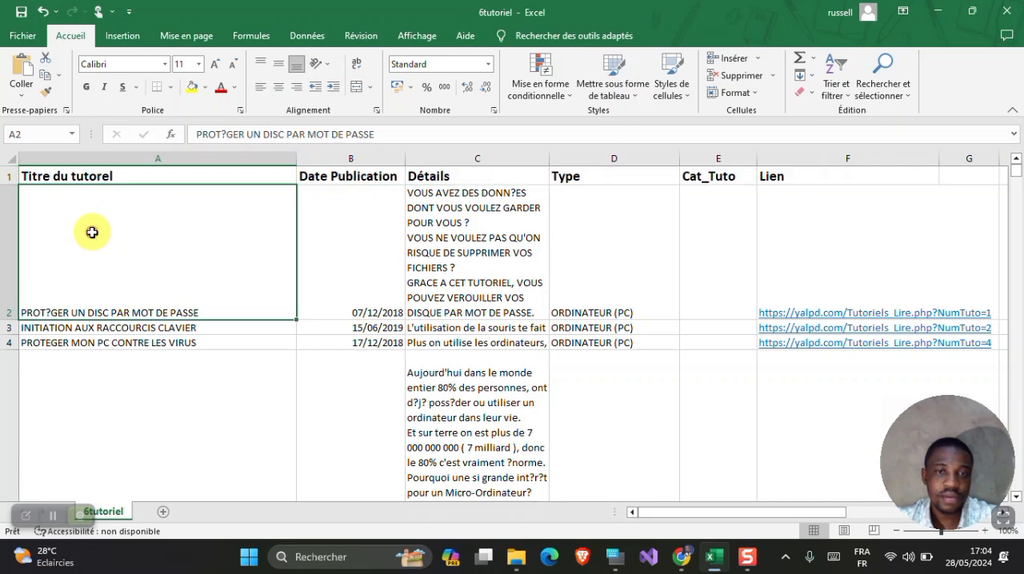
pyautogui.click(333, 227)
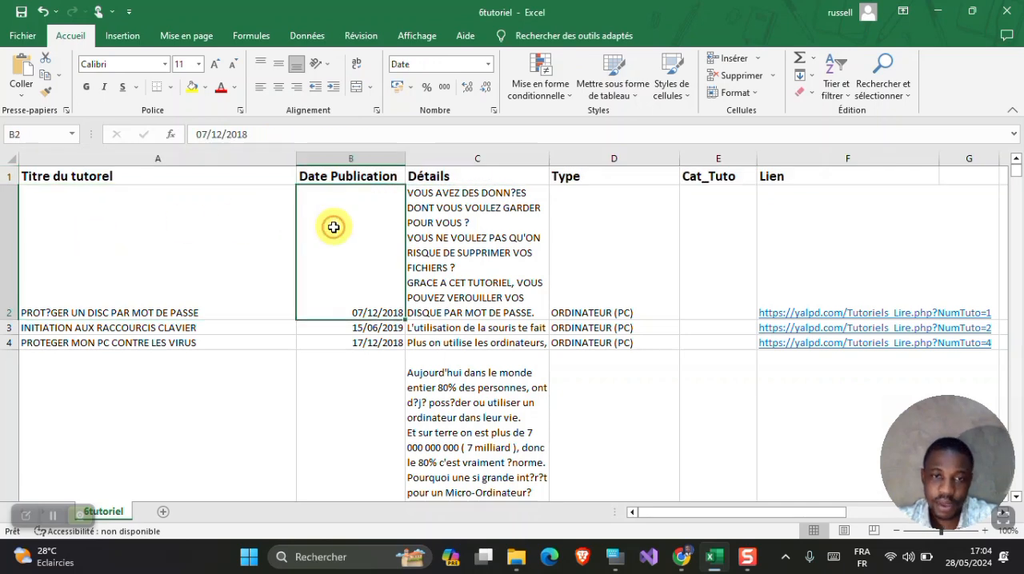
pyautogui.click(456, 226)
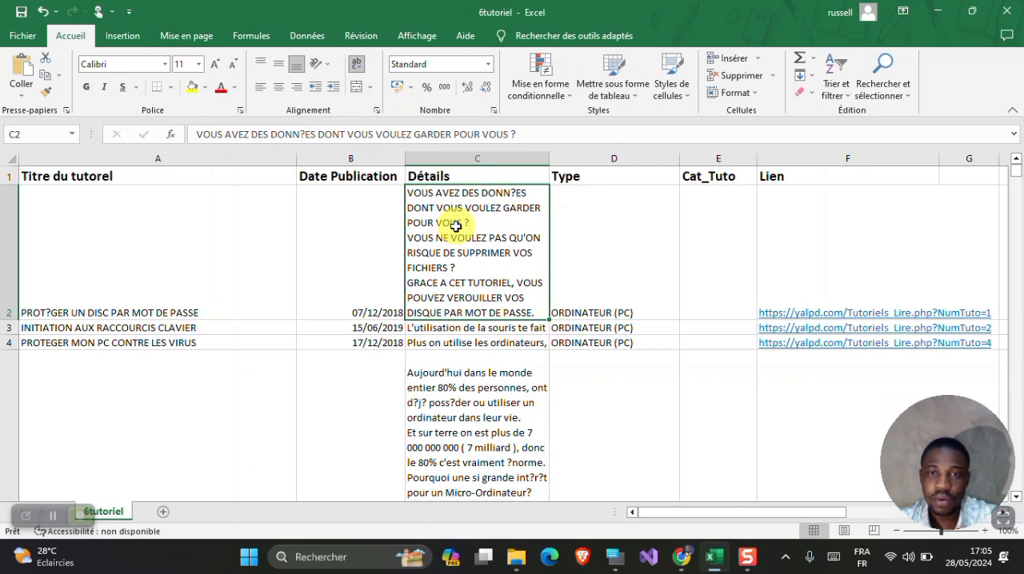
pyautogui.click(573, 238)
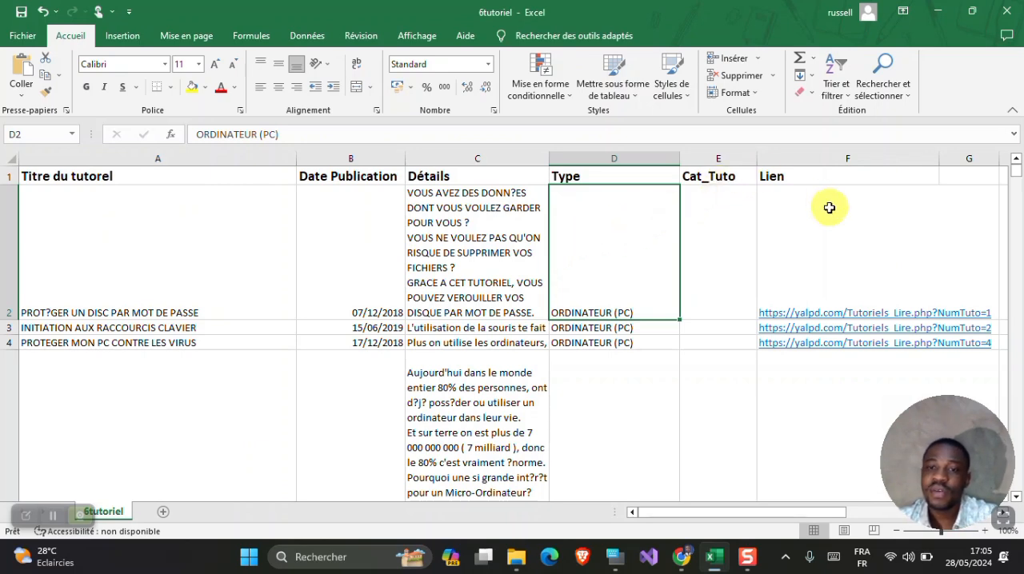
# - Delete the Cat_Tuto column from the 6tutoriel sheet
pyautogui.click(704, 156)
pyautogui.rightClick(705, 160)
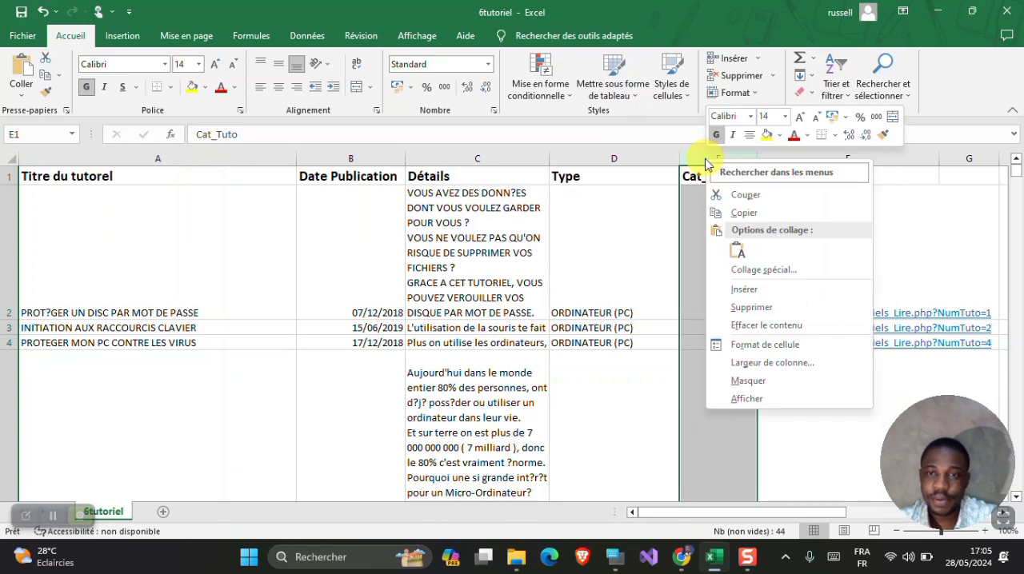
pyautogui.click(756, 307)
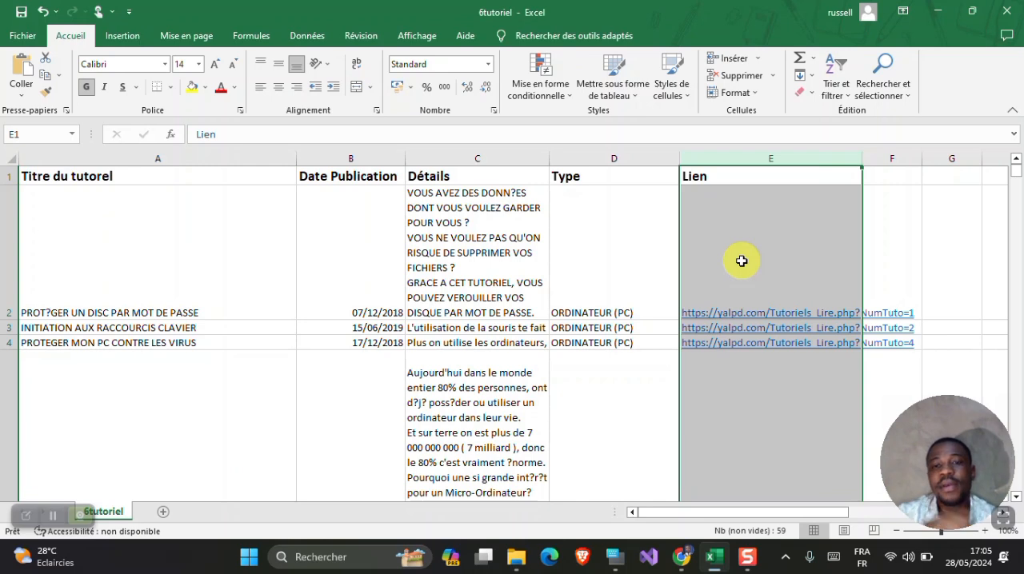
# - Look through the tutorial rows down the sheet and return to the header row
pyautogui.scroll(-10, 742, 261)
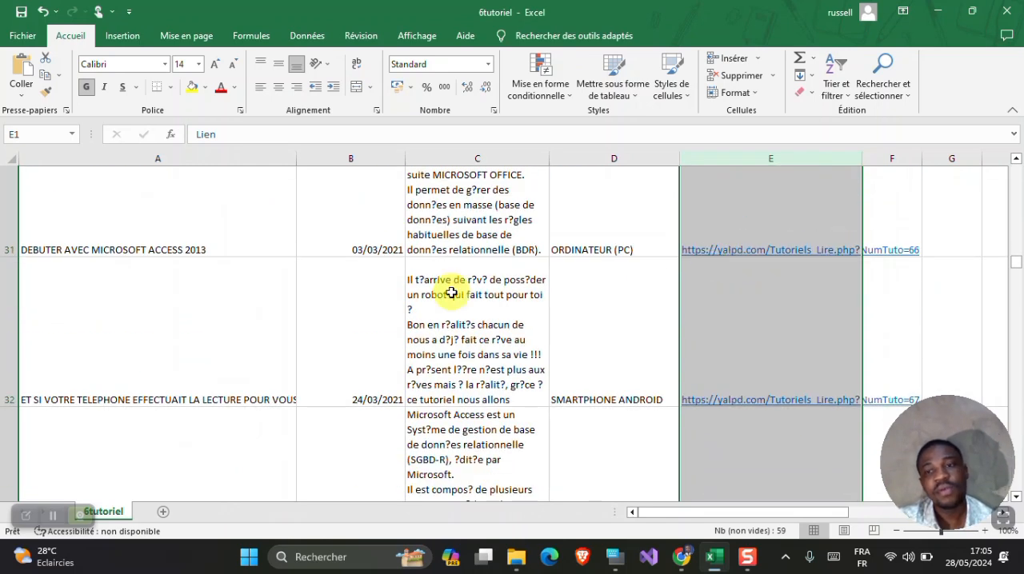
pyautogui.scroll(-8, 452, 294)
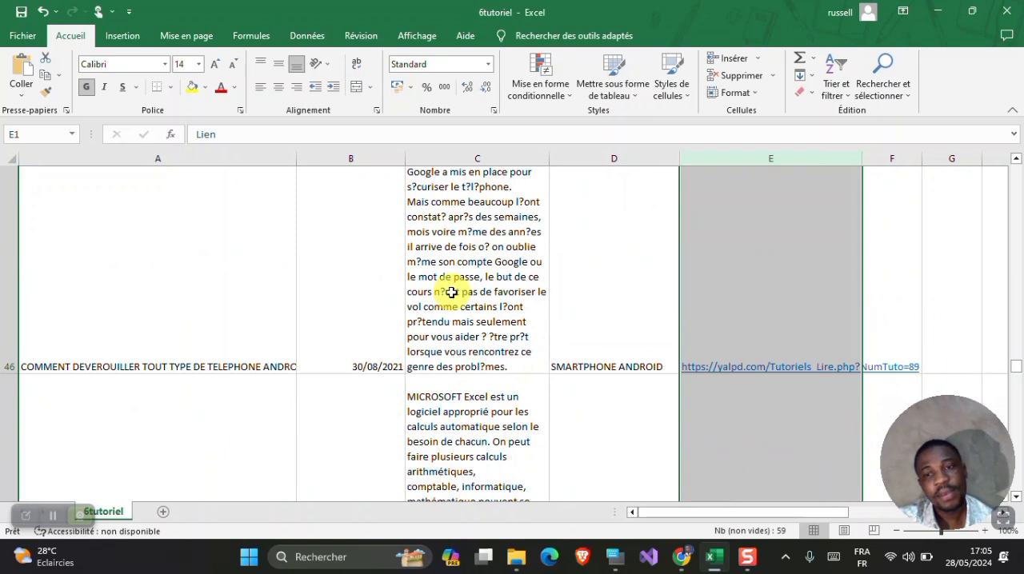
pyautogui.scroll(4, 452, 294)
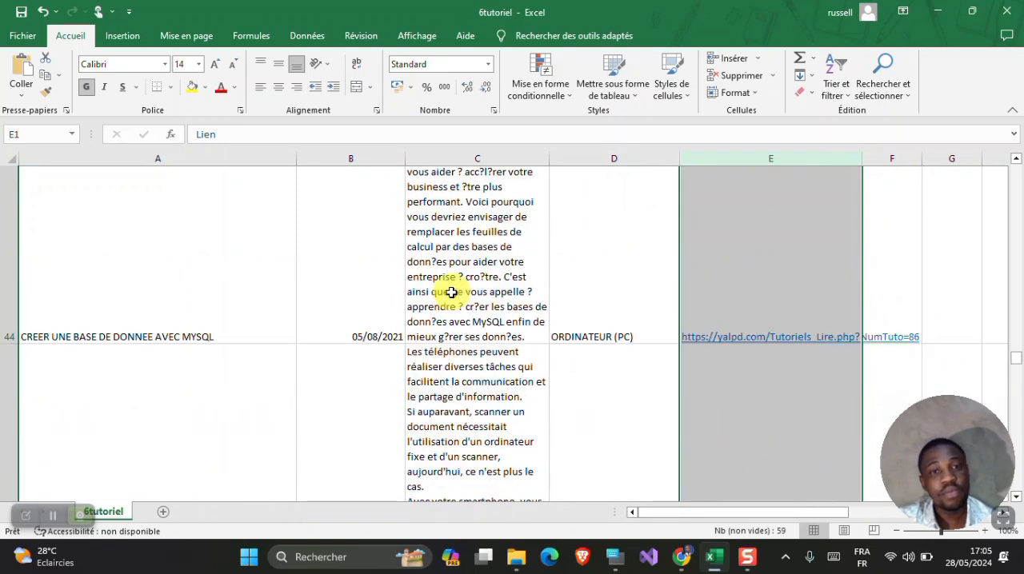
pyautogui.scroll(15, 452, 294)
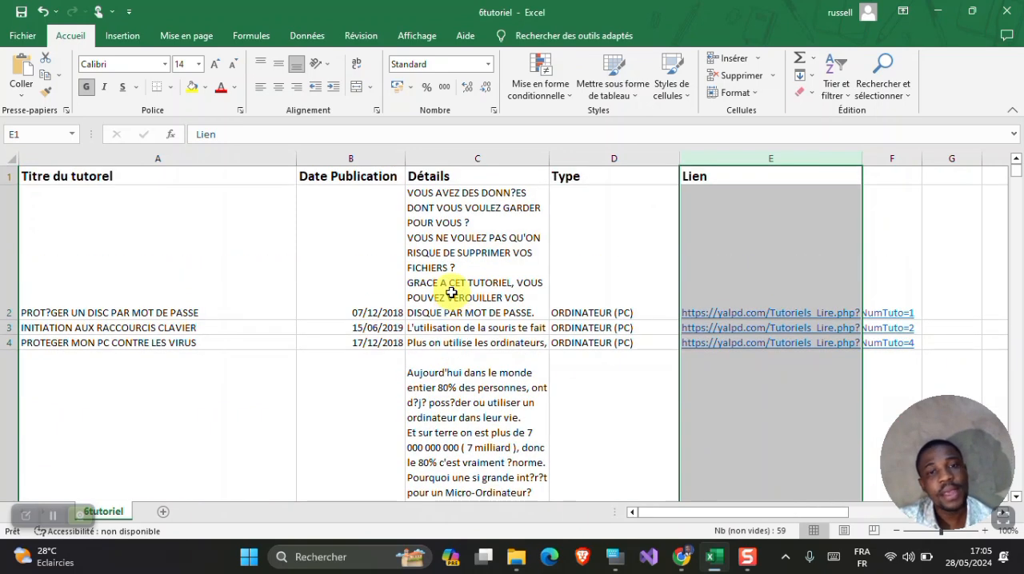
pyautogui.scroll(-10, 452, 293)
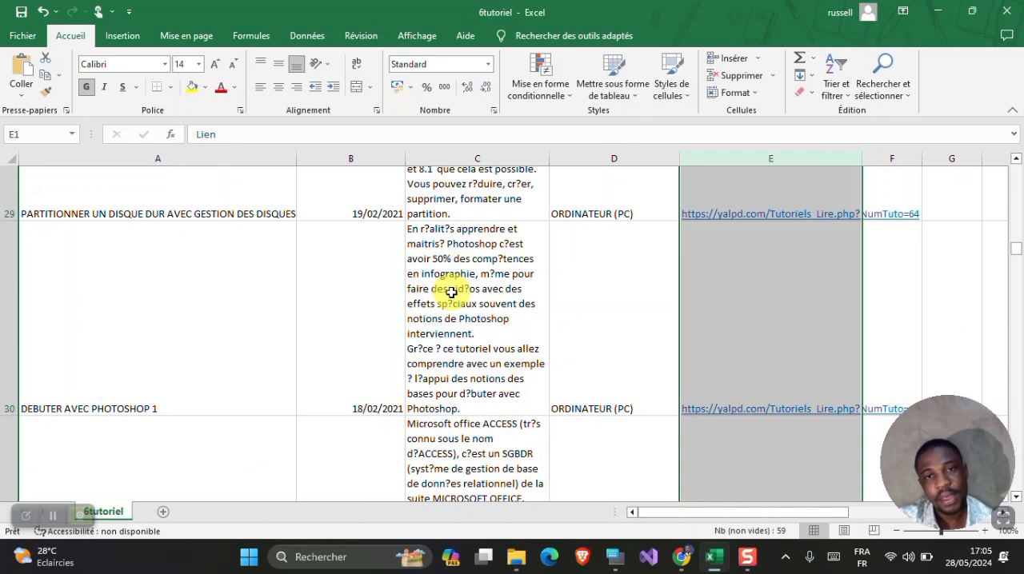
pyautogui.scroll(-2, 452, 292)
pyautogui.scroll(12, 452, 292)
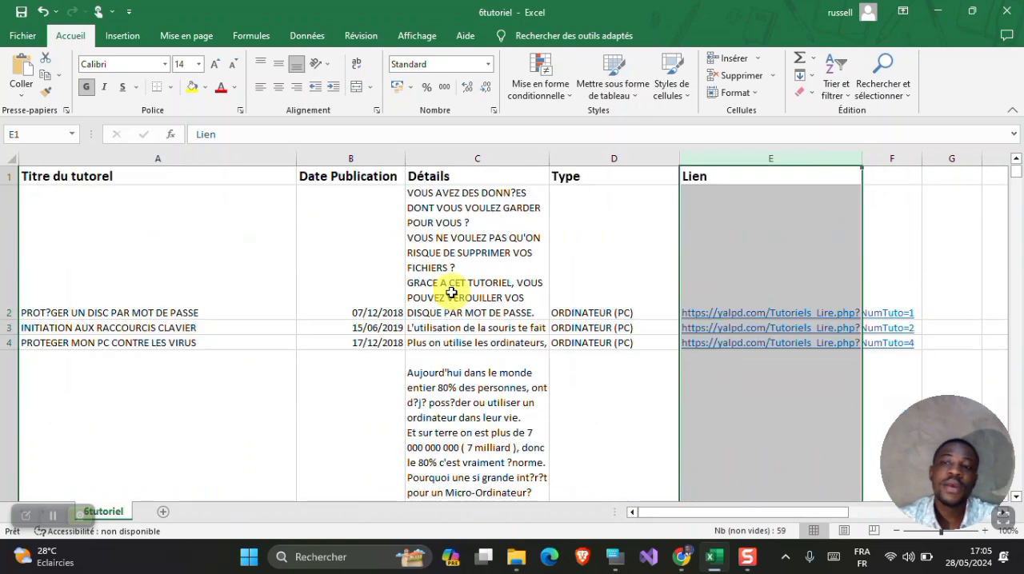
# - Save the workbook as 6tutoriel in CSV (séparateur : point-virgule) format in the Details folder, replacing the existing file
pyautogui.click(22, 37)
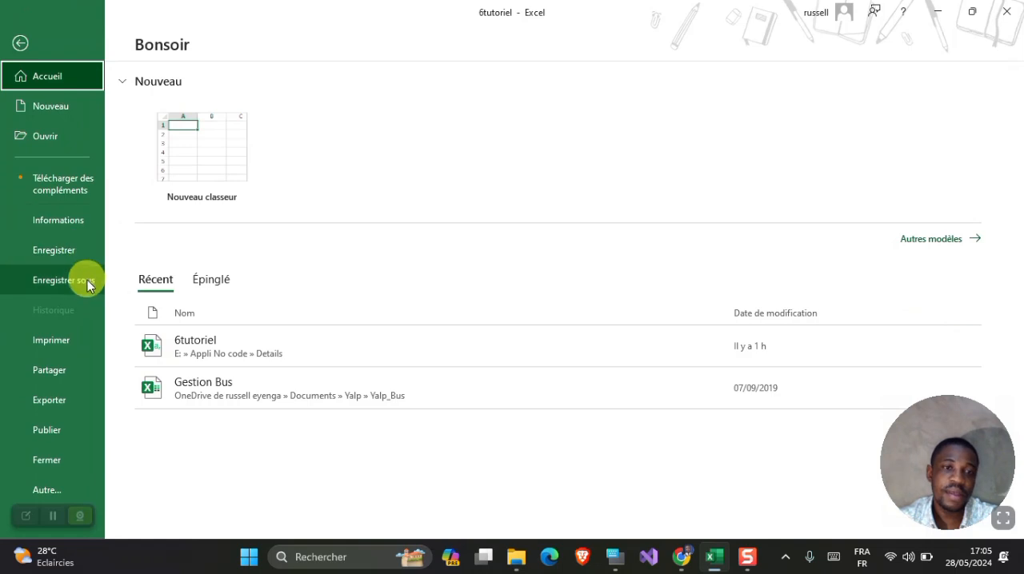
pyautogui.click(87, 284)
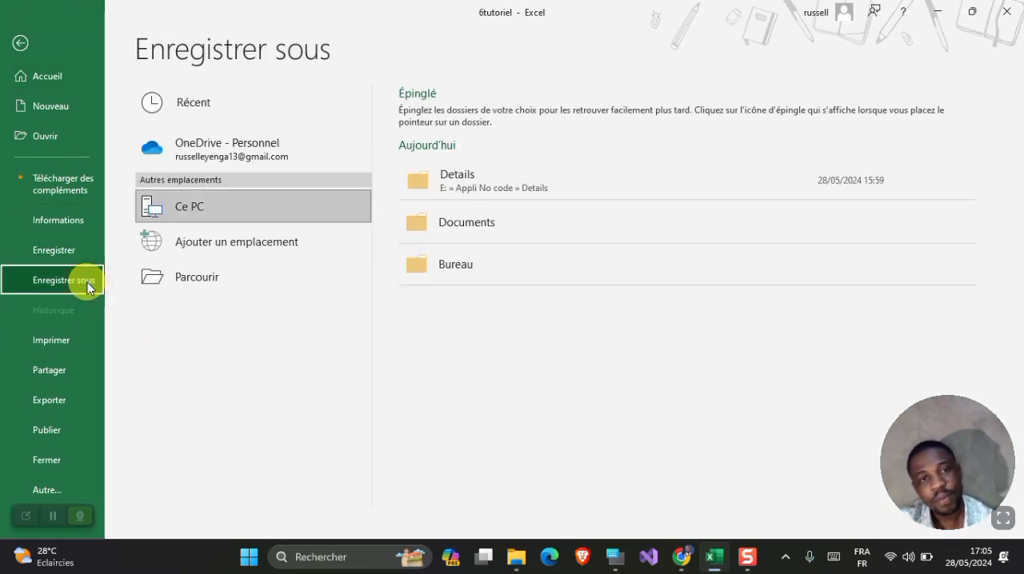
pyautogui.click(468, 182)
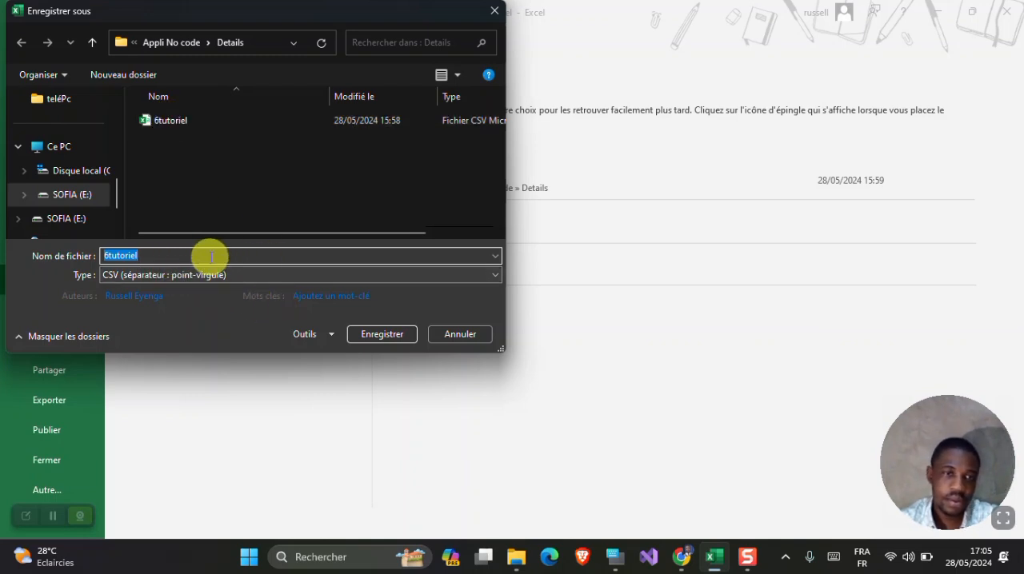
pyautogui.click(382, 334)
pyautogui.click(552, 321)
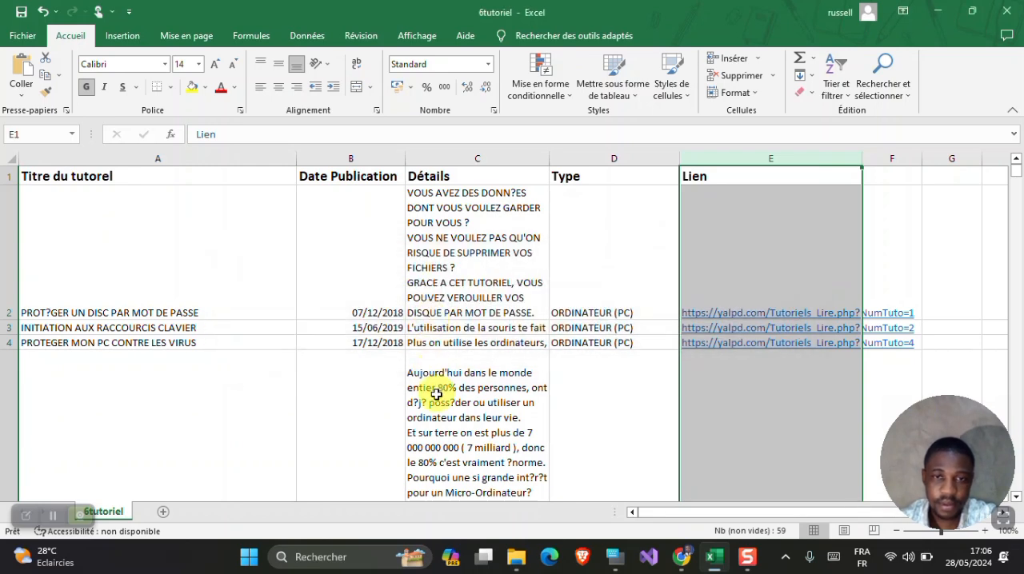
# - Examine the saved 6tutoriel sheet's titles, dates, details, types and links, ending at the header row
pyautogui.scroll(-2, 436, 394)
pyautogui.scroll(2, 436, 393)
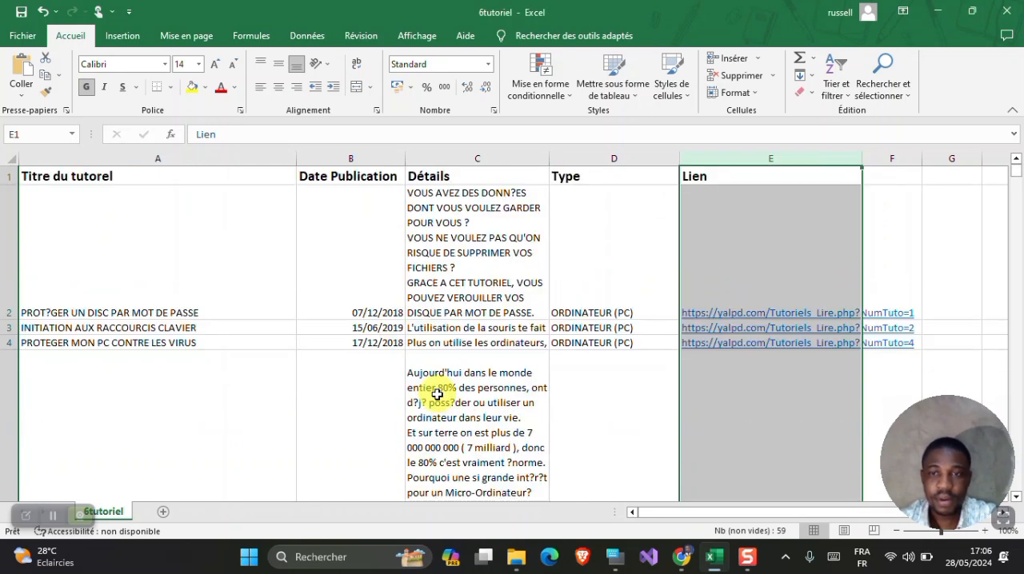
pyautogui.scroll(-1, 436, 393)
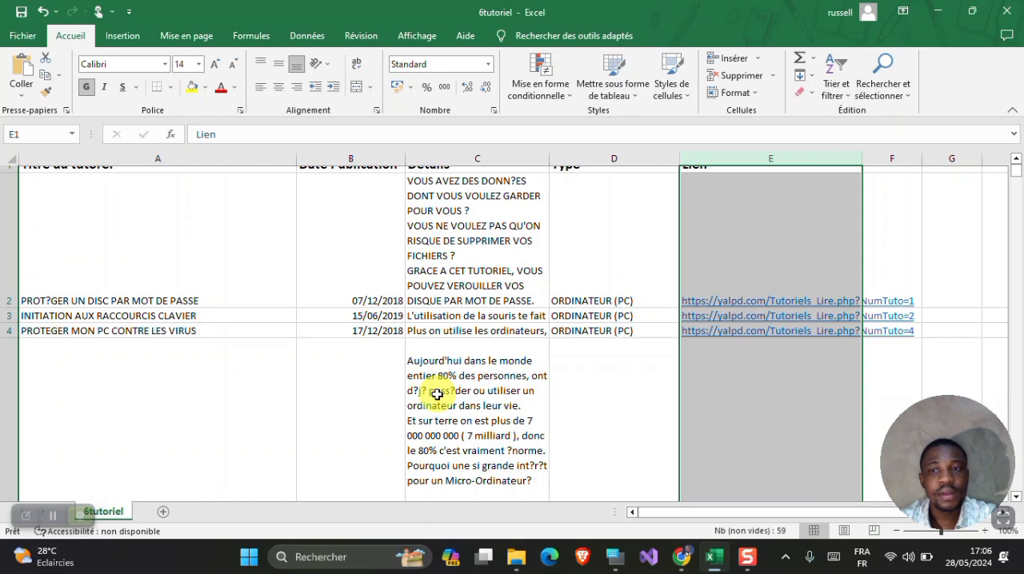
pyautogui.scroll(-5, 435, 394)
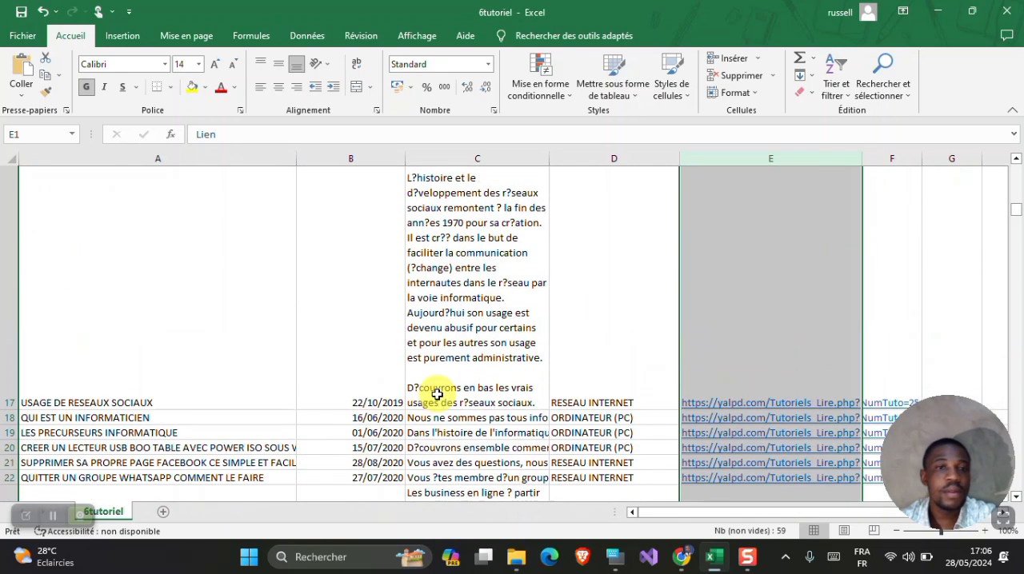
pyautogui.scroll(5, 436, 394)
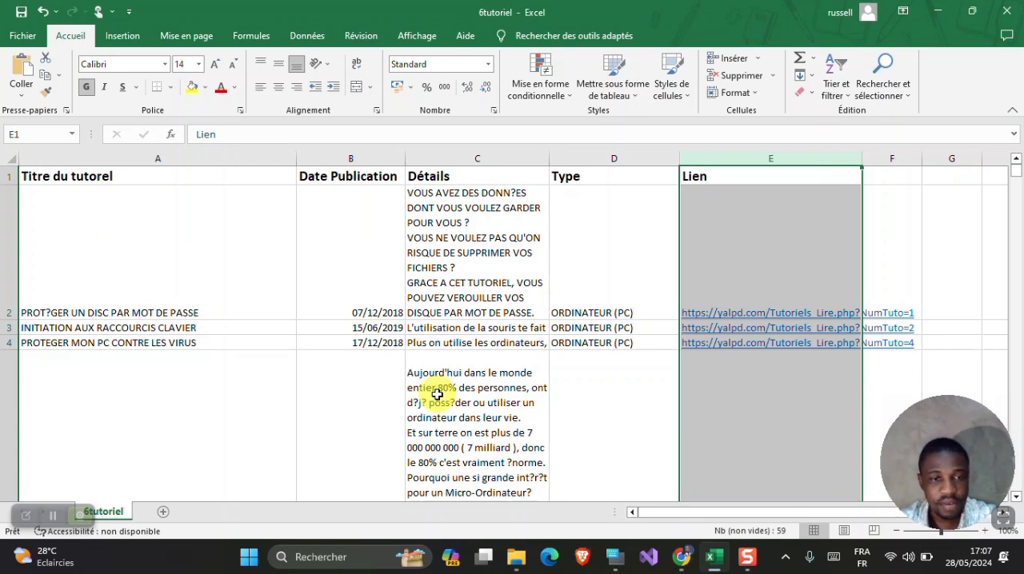
# - Minimize Excel, switch to Chrome and open the full Glide form for creating a free account
pyautogui.click(944, 9)
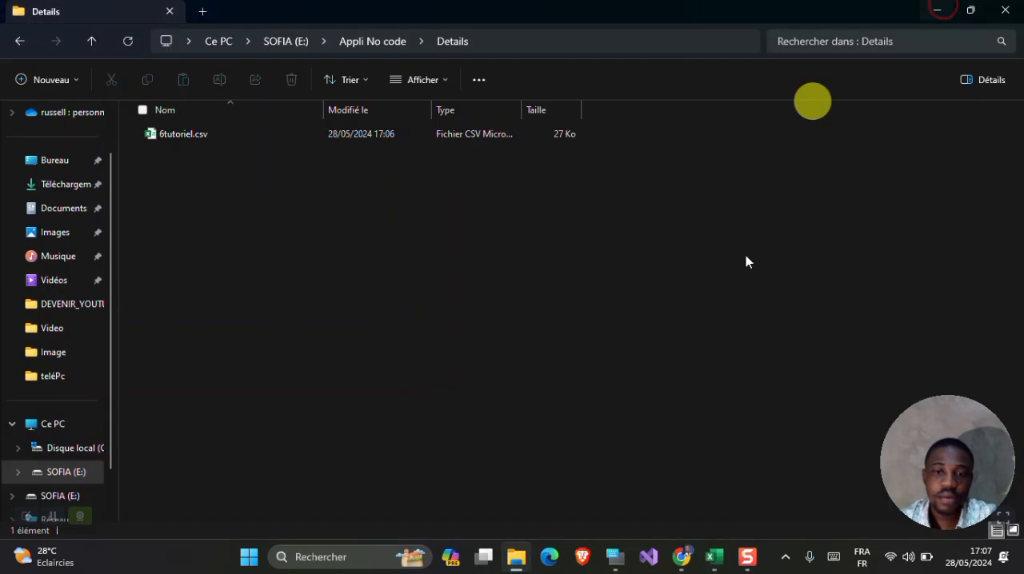
pyautogui.click(676, 566)
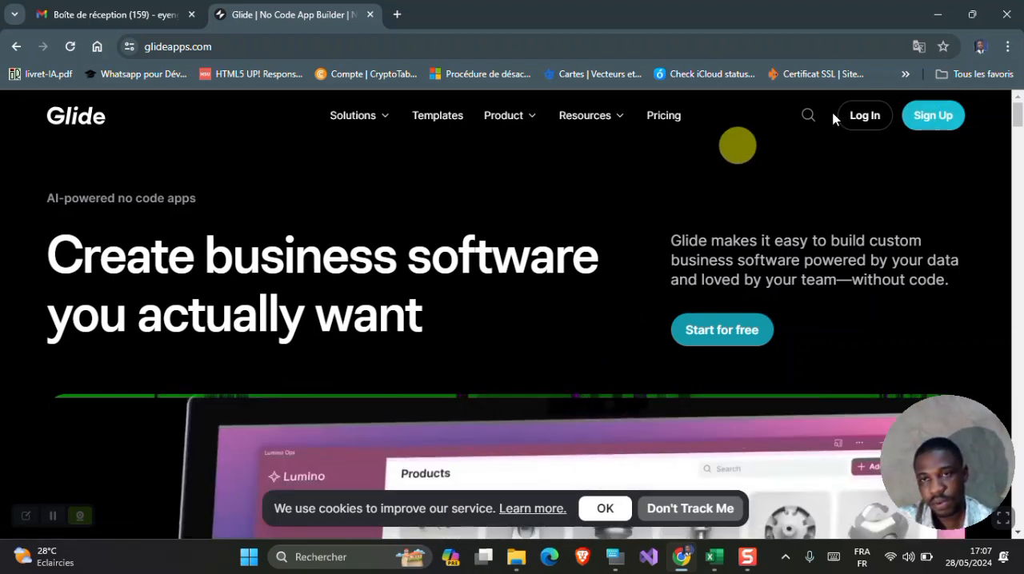
pyautogui.click(931, 120)
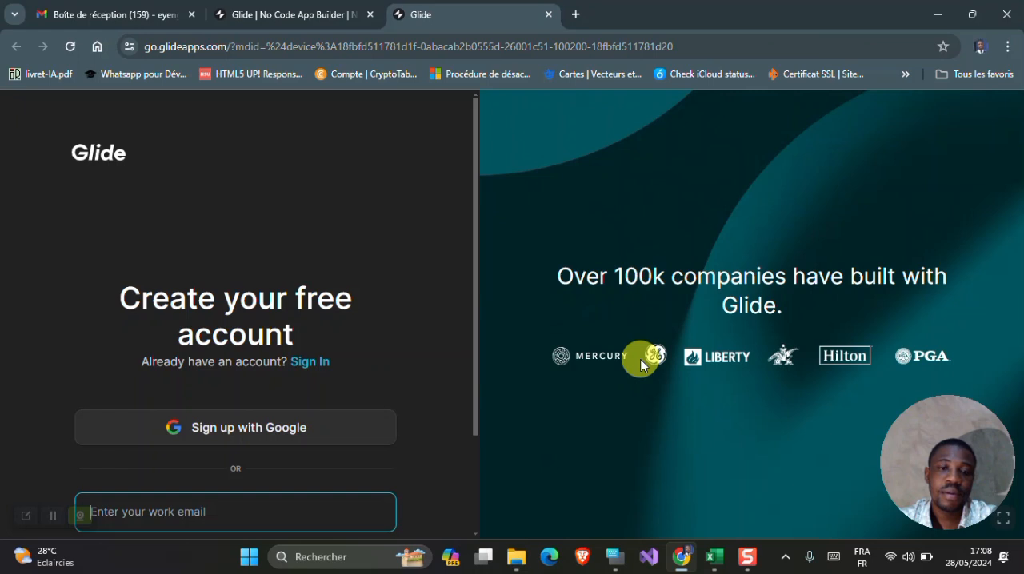
pyautogui.scroll(-1, 340, 267)
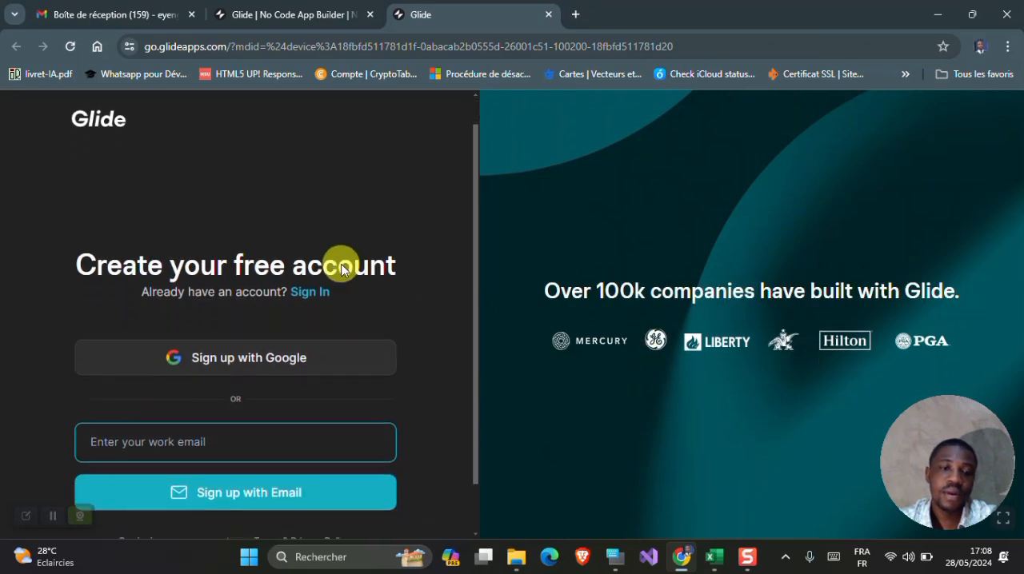
pyautogui.scroll(-1, 341, 266)
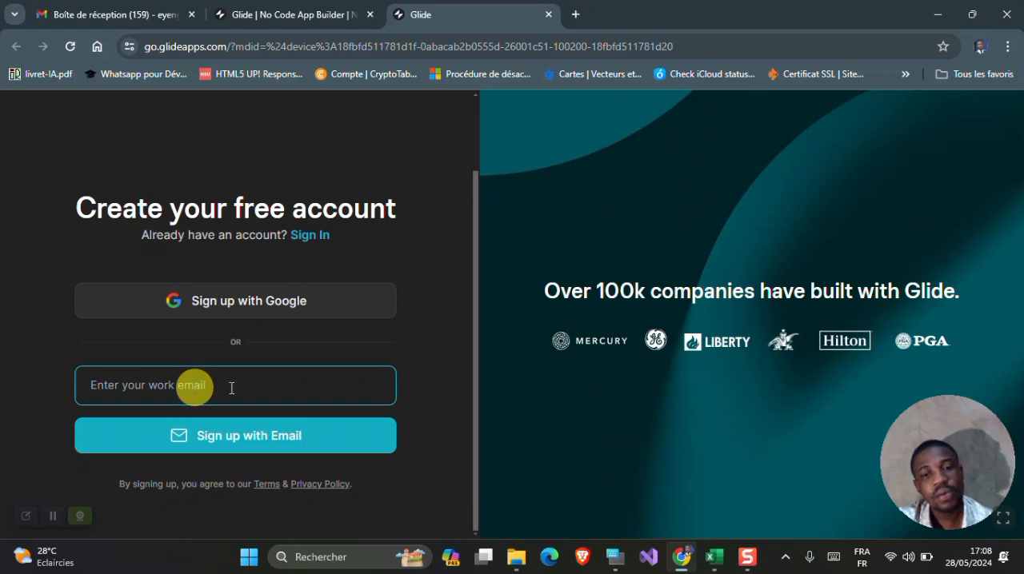
# - Enter the account holder's work email using the on-screen keyboard and submit the email sign-up for the free account
pyautogui.click(615, 567)
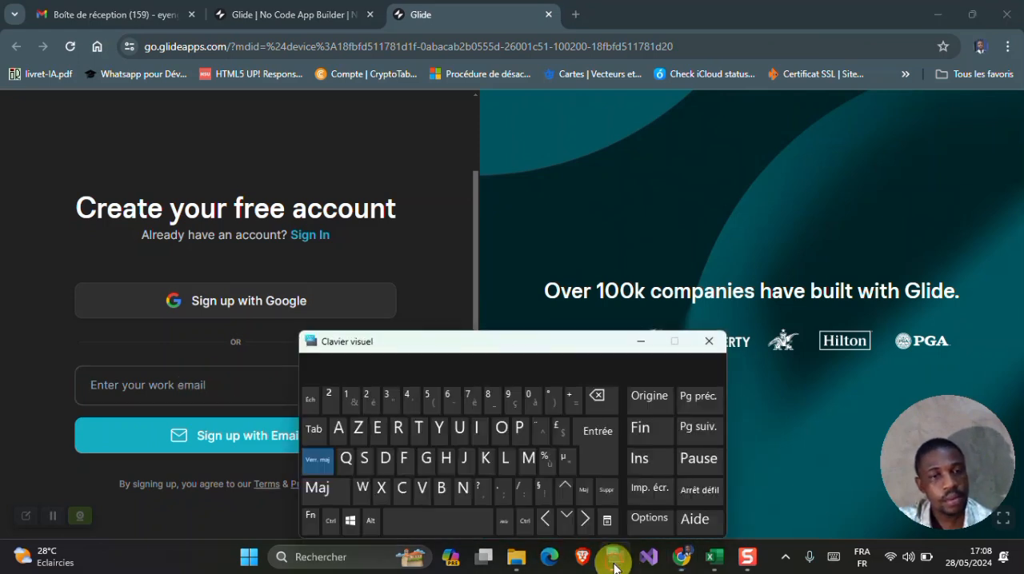
pyautogui.click(130, 385)
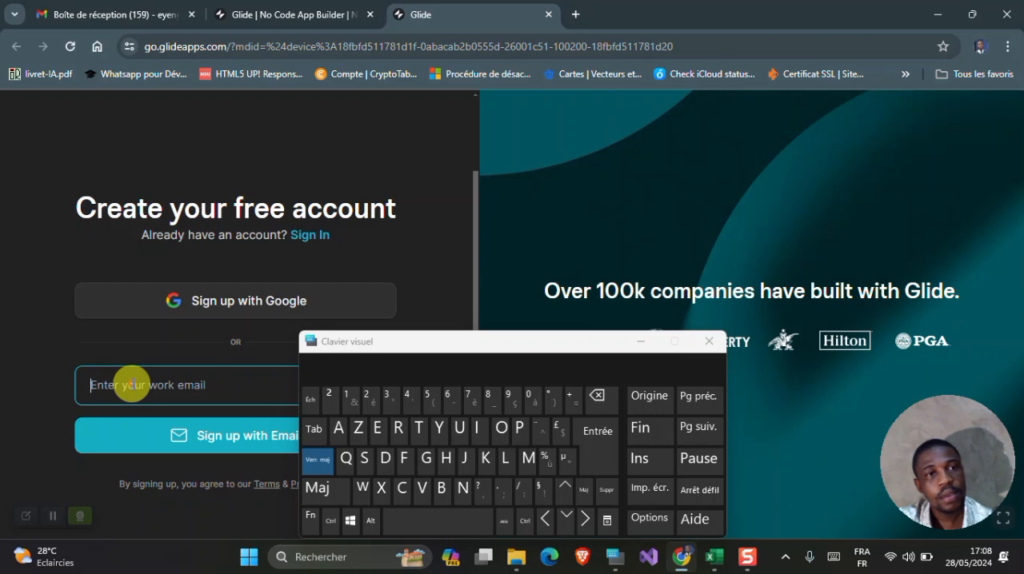
pyautogui.click(329, 458)
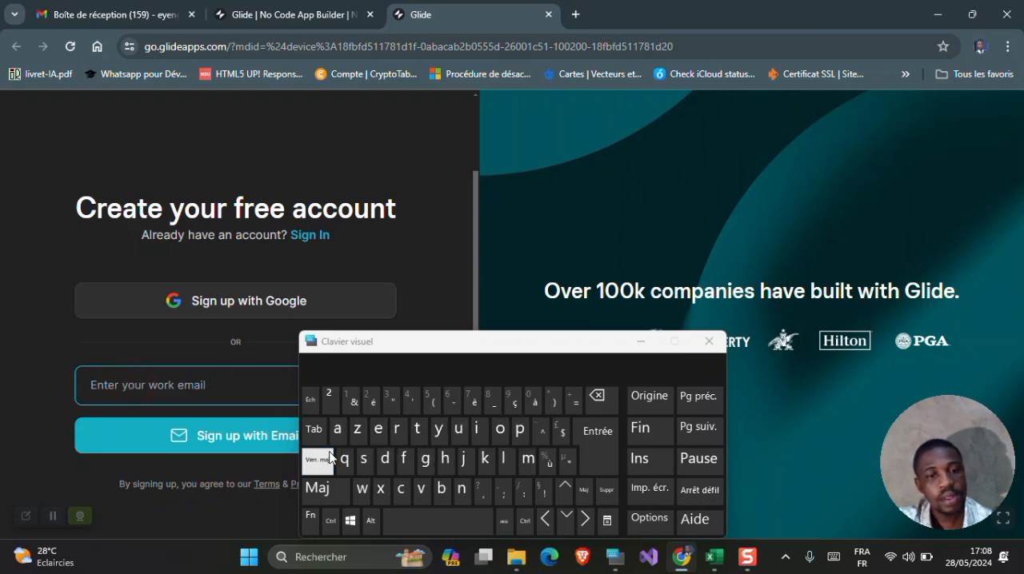
pyautogui.click(377, 436)
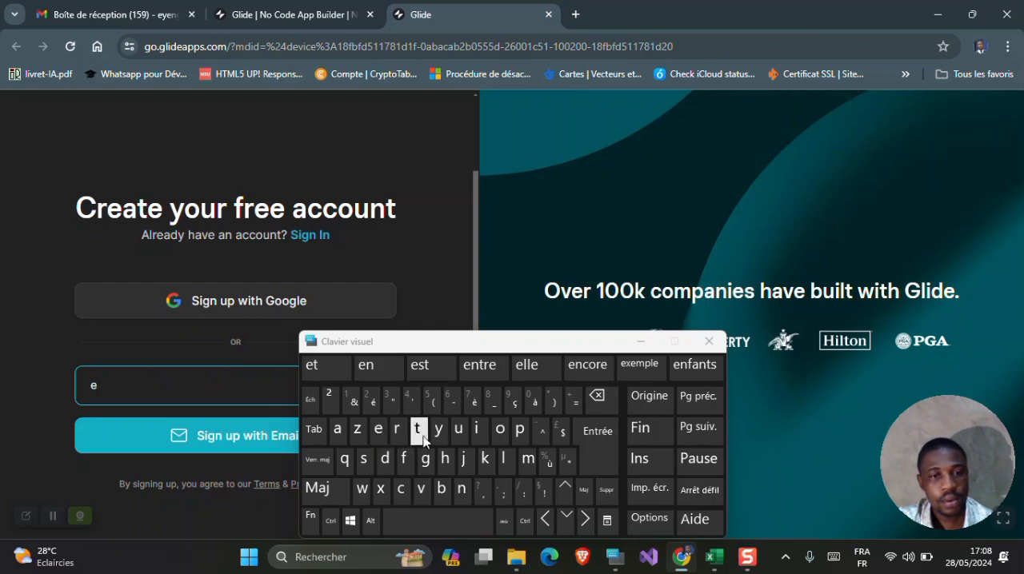
pyautogui.click(438, 432)
pyautogui.click(379, 432)
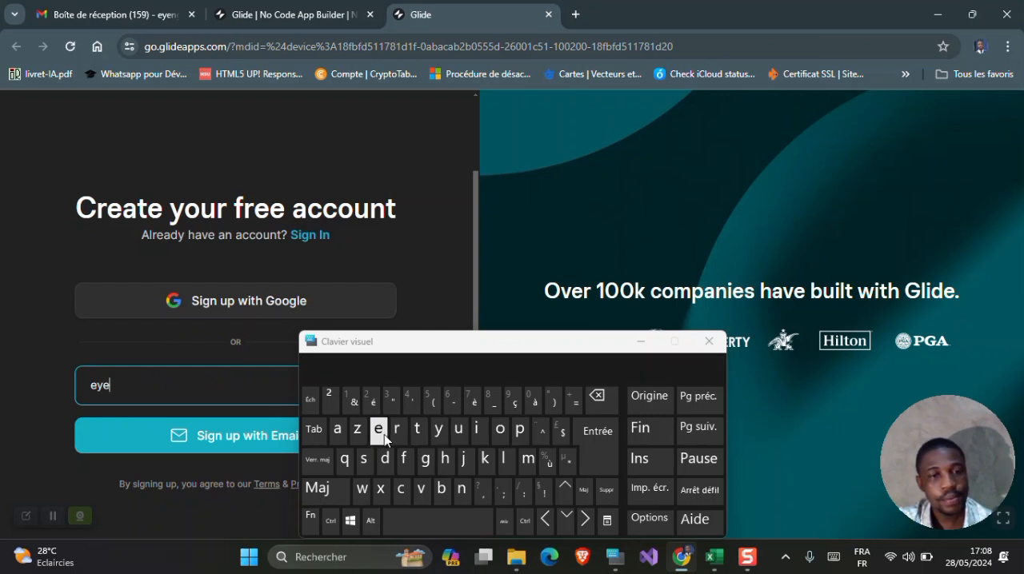
pyautogui.click(461, 487)
pyautogui.click(426, 460)
pyautogui.write('a')
pyautogui.click(378, 430)
pyautogui.click(467, 492)
pyautogui.click(427, 462)
pyautogui.click(460, 440)
pyautogui.click(504, 459)
pyautogui.click(459, 432)
pyautogui.click(505, 521)
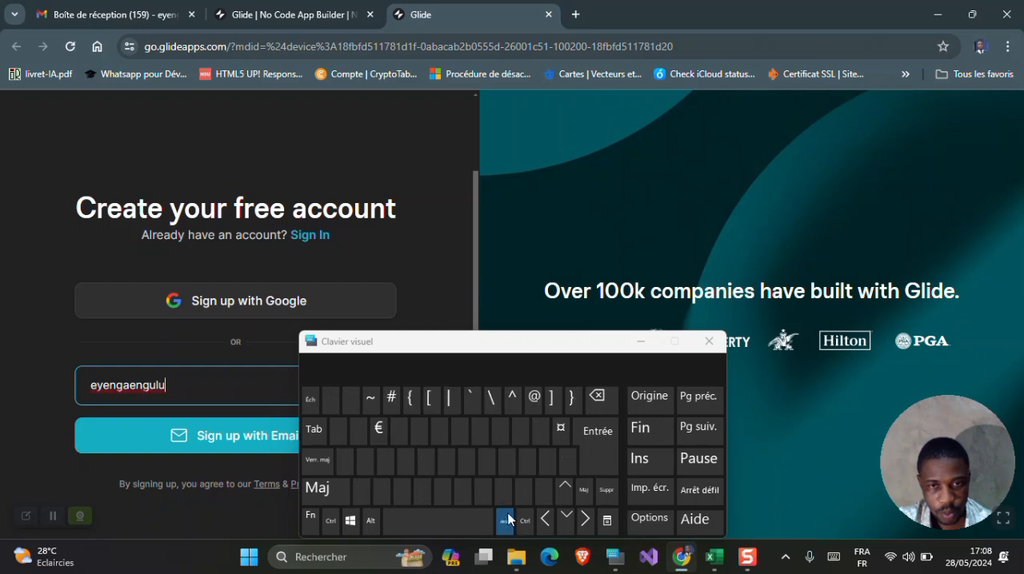
pyautogui.click(533, 398)
pyautogui.click(425, 459)
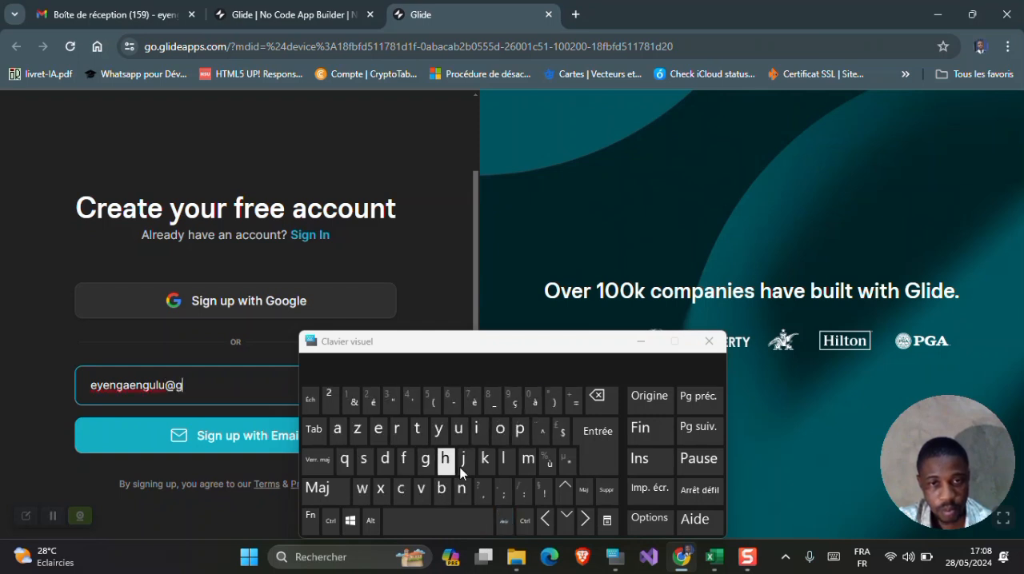
pyautogui.click(526, 463)
pyautogui.click(337, 429)
pyautogui.click(474, 432)
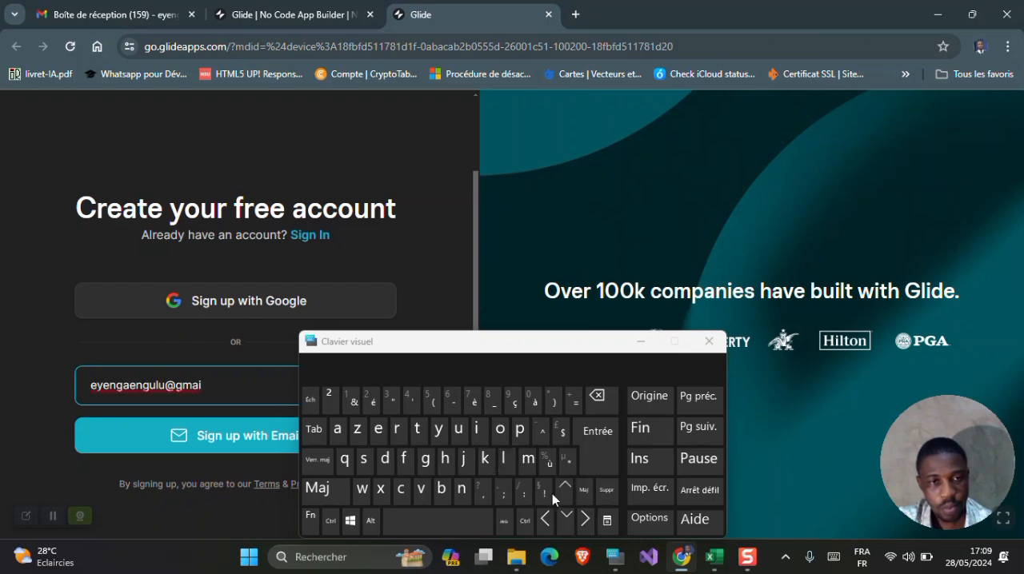
pyautogui.click(503, 458)
pyautogui.click(583, 491)
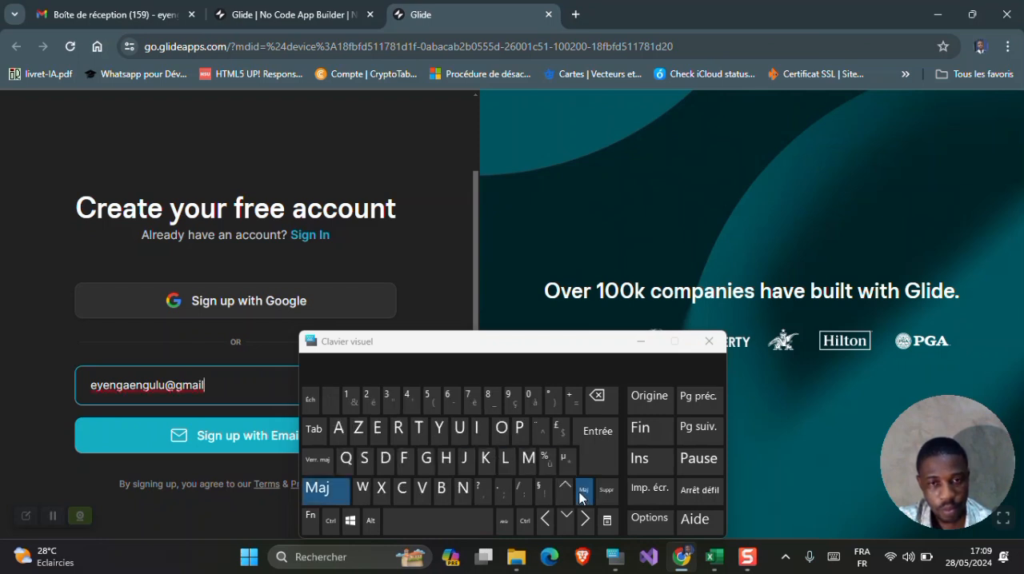
pyautogui.click(502, 491)
pyautogui.click(402, 489)
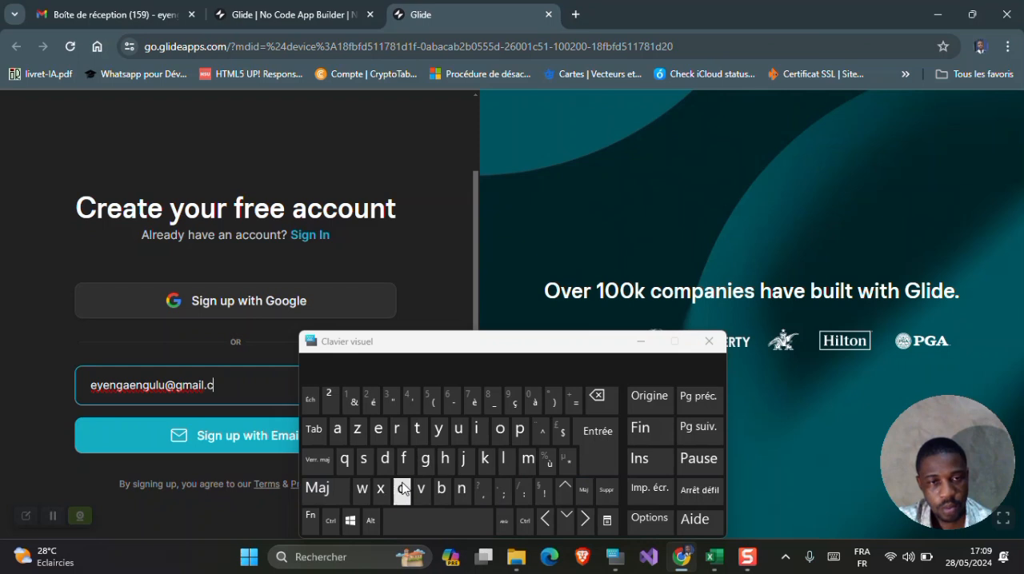
pyautogui.click(528, 459)
pyautogui.click(157, 447)
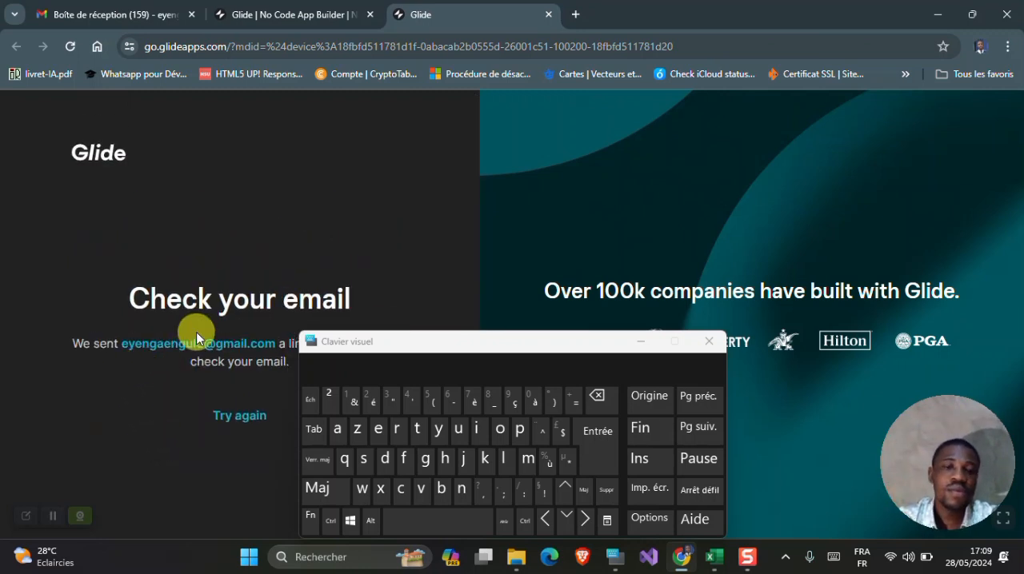
# - Switch to the Gmail inbox, open the "Sign in to Glide" message, minimize the on-screen keyboard and sign in through the message
pyautogui.click(148, 12)
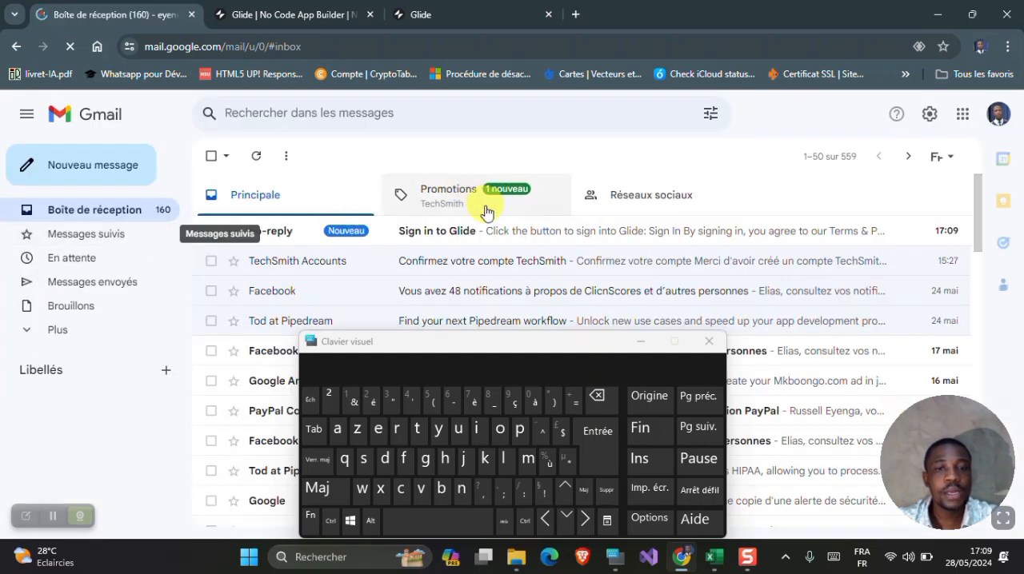
pyautogui.click(490, 233)
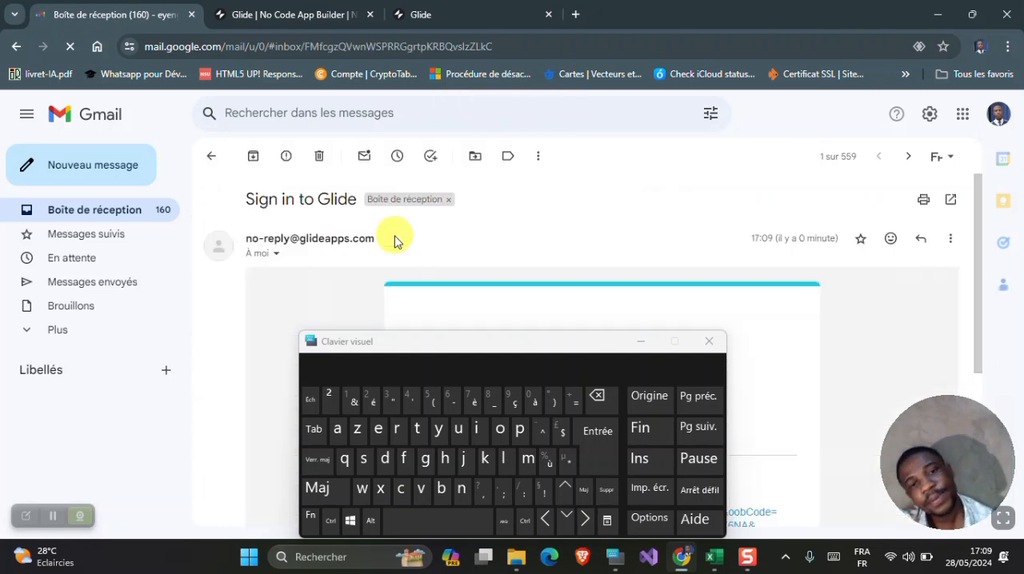
pyautogui.scroll(-1, 394, 240)
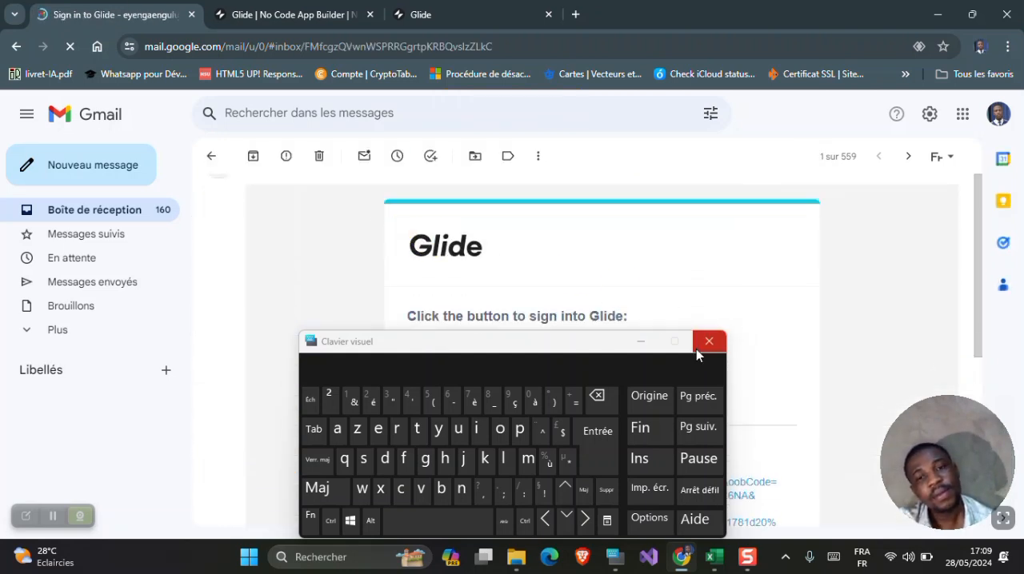
pyautogui.click(640, 342)
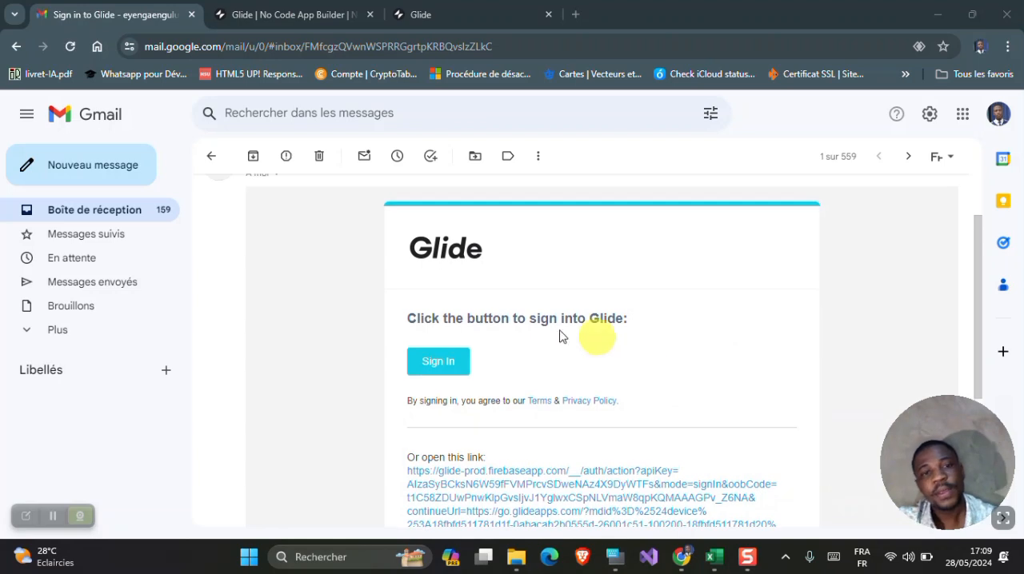
pyautogui.click(429, 366)
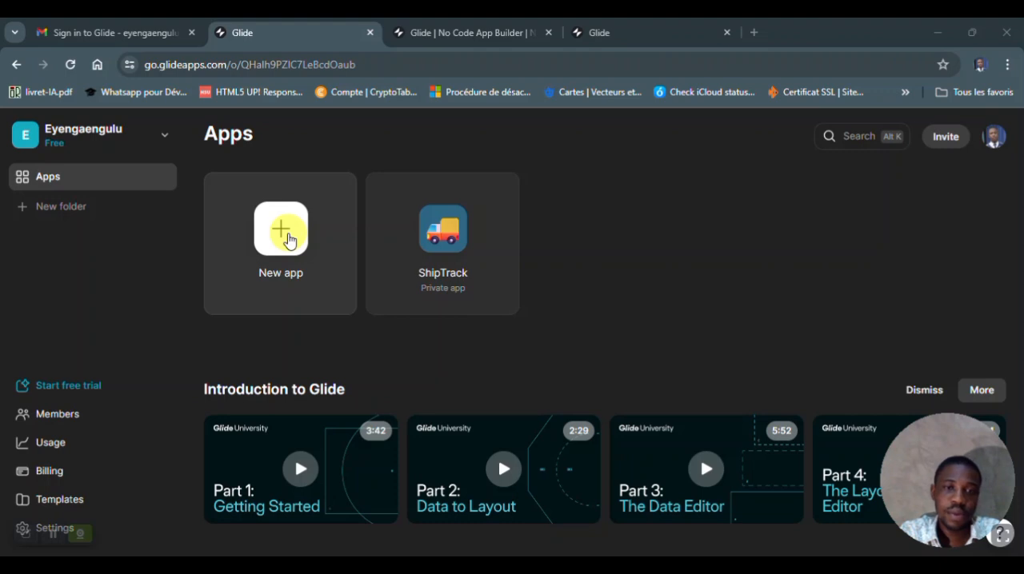
# - Start a new app based on data, using Import File as its source
pyautogui.click(286, 238)
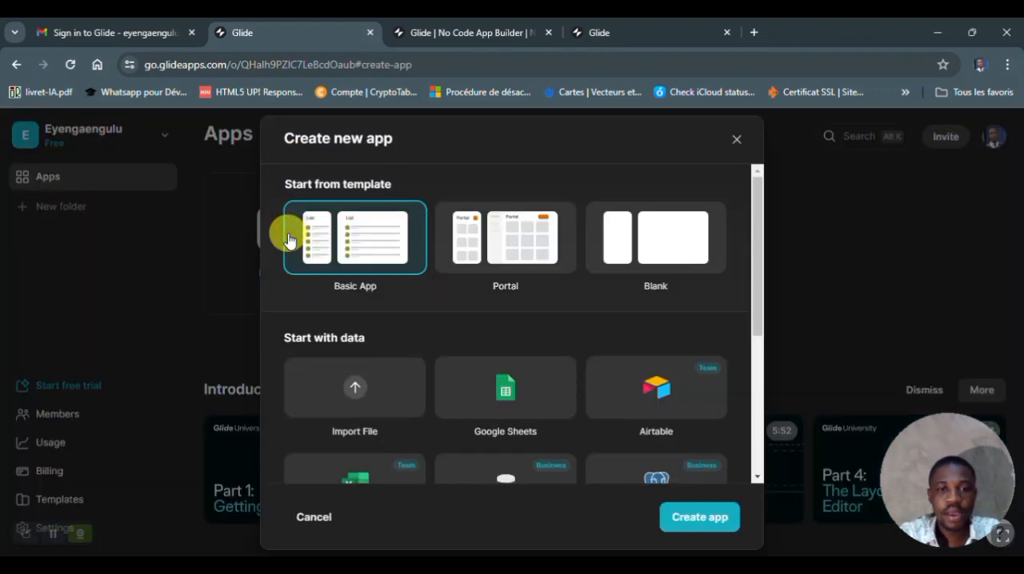
pyautogui.click(362, 409)
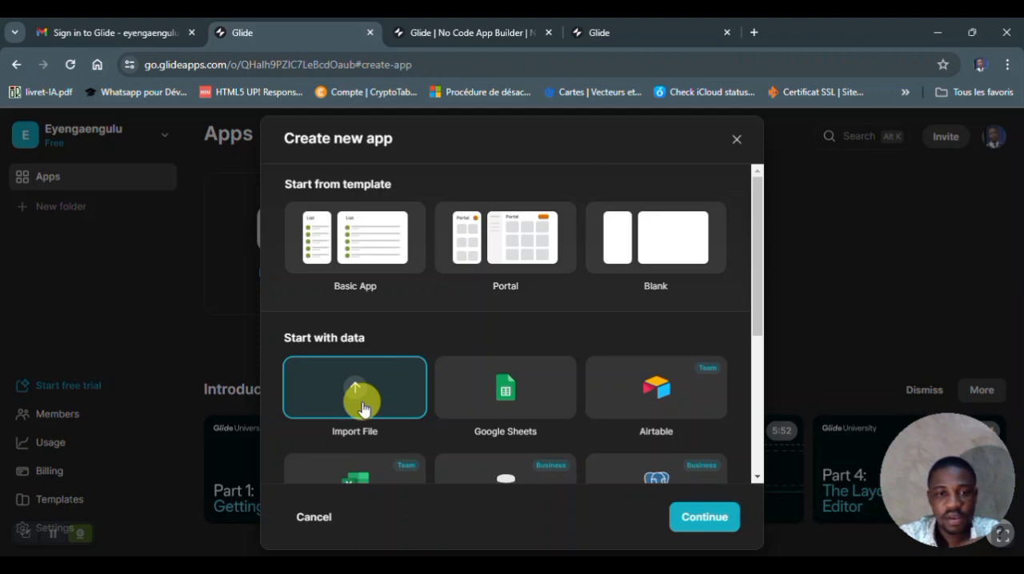
pyautogui.scroll(-1, 363, 408)
pyautogui.scroll(1, 362, 409)
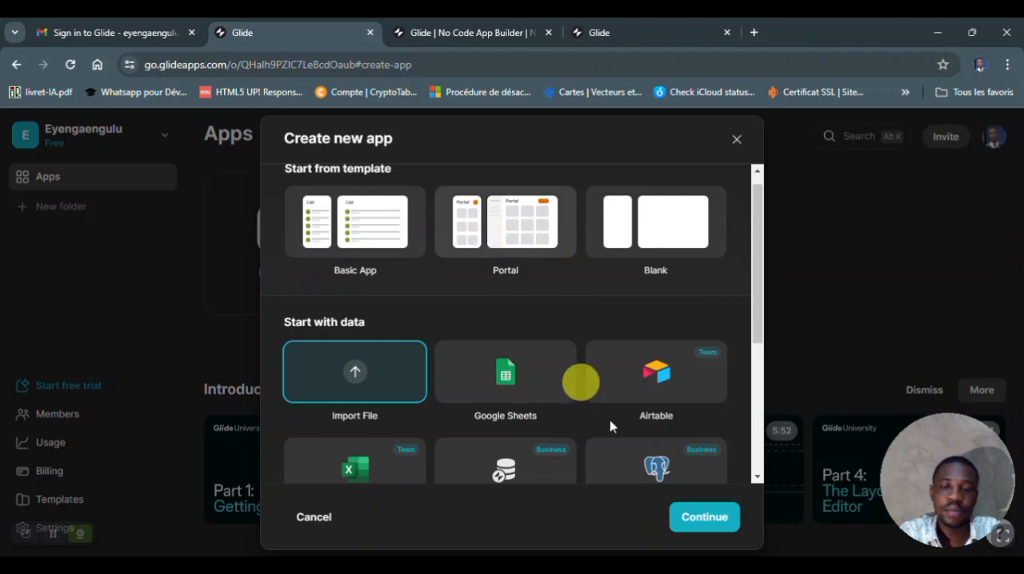
pyautogui.click(702, 520)
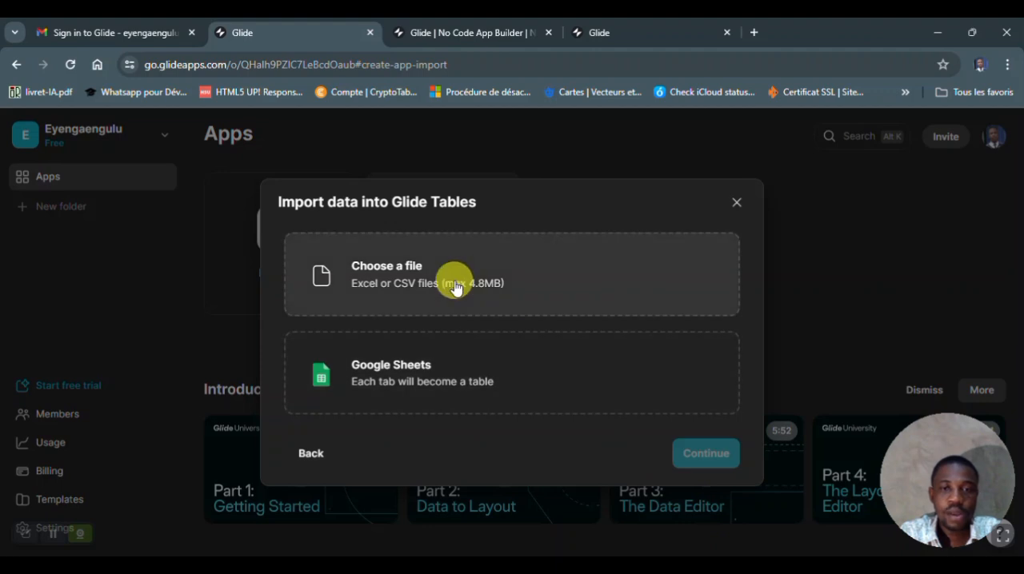
# - Import the 6tutoriel CSV file from the Details folder into Glide Tables and continue to the app editor
pyautogui.click(455, 287)
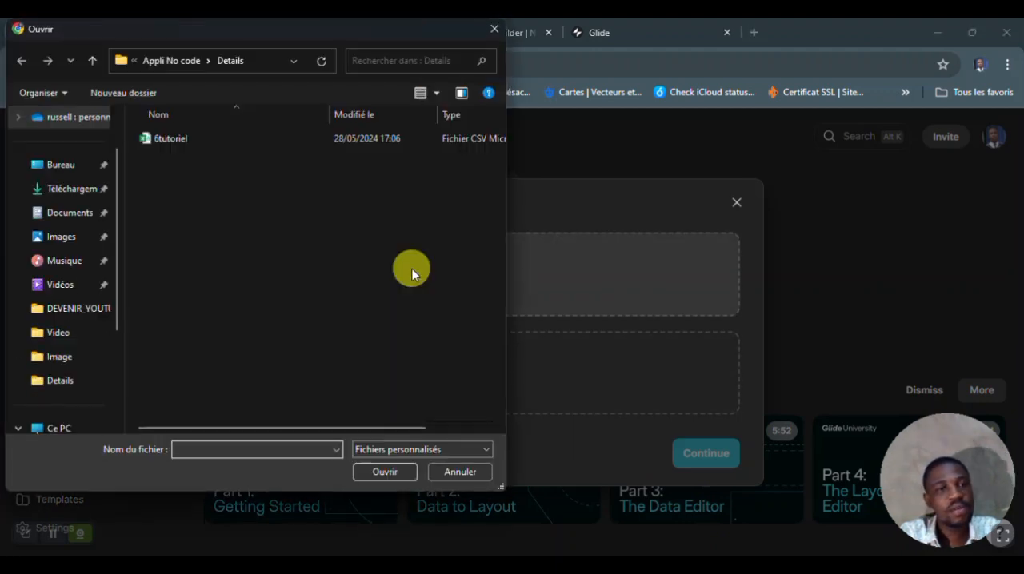
pyautogui.click(171, 141)
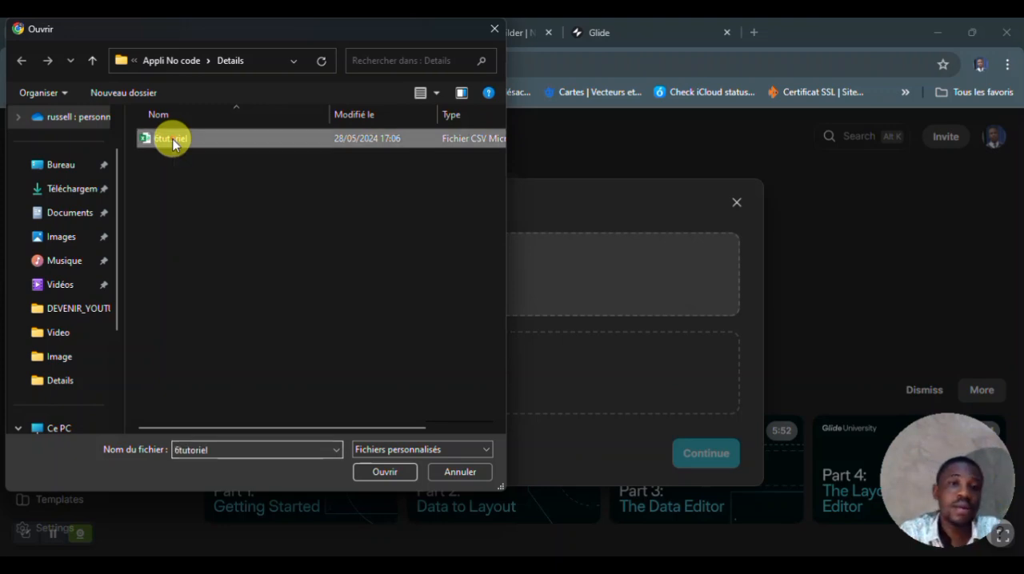
pyautogui.click(392, 473)
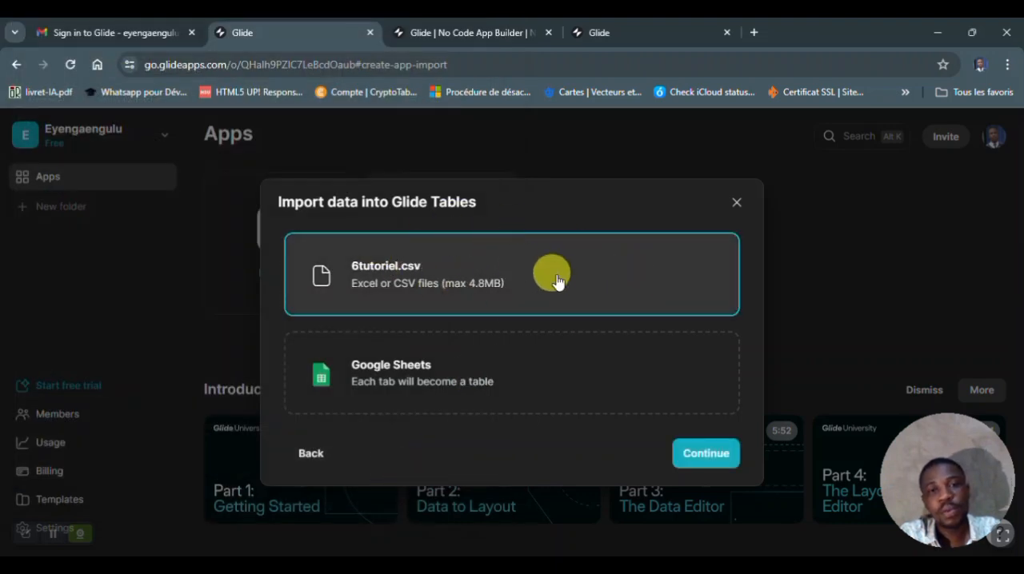
pyautogui.click(698, 454)
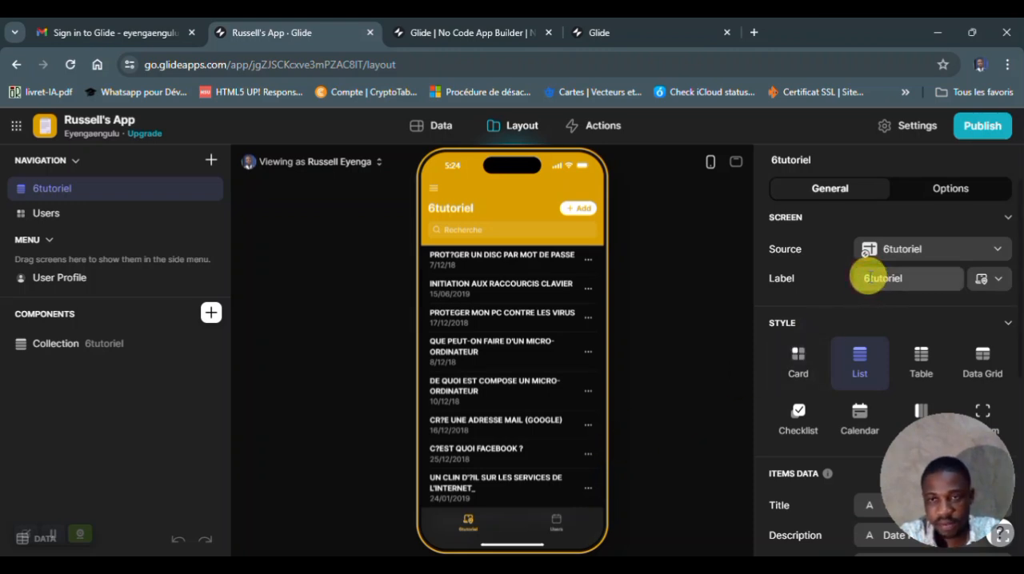
# - Change the 6tutoriel screen's label to "Tutoriel" using the on-screen keyboard, and minimize the keyboard
pyautogui.click(869, 277)
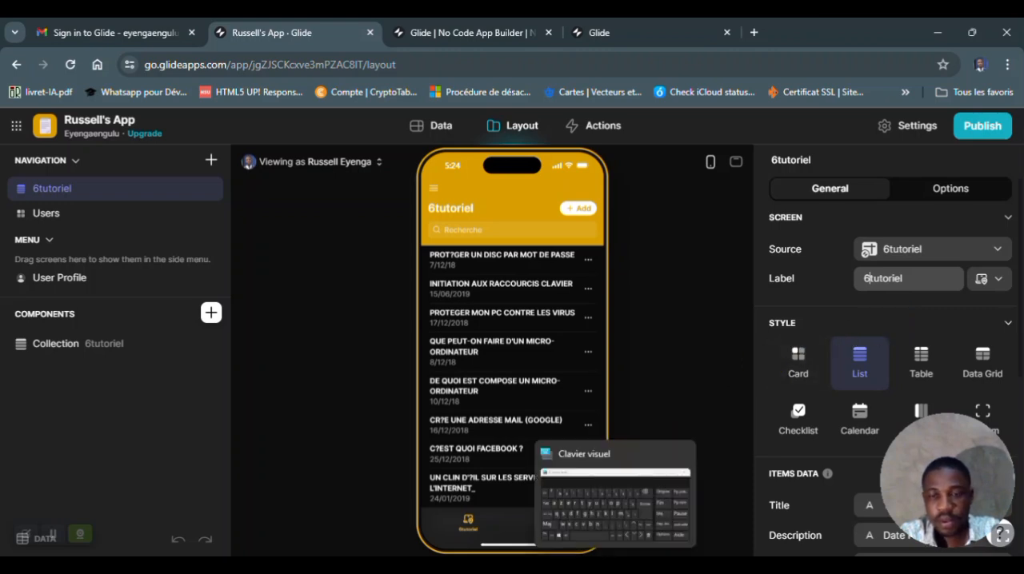
pyautogui.click(630, 552)
pyautogui.click(864, 280)
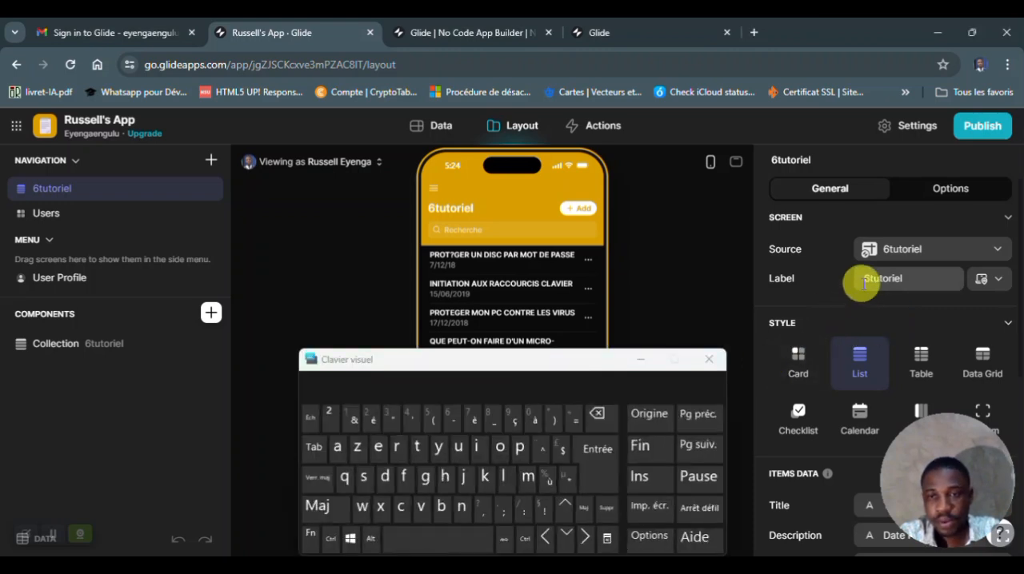
pyautogui.click(596, 414)
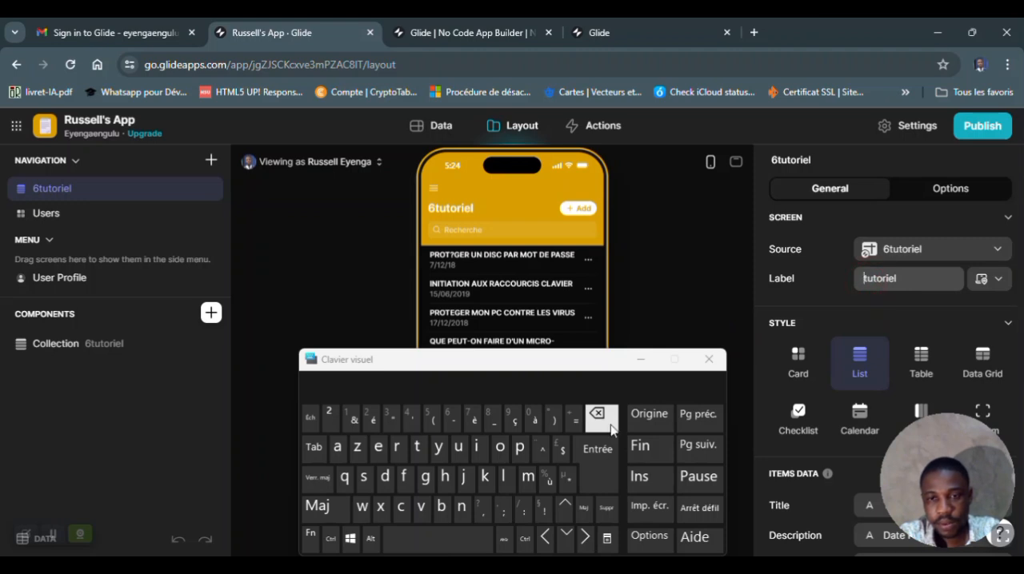
pyautogui.click(605, 512)
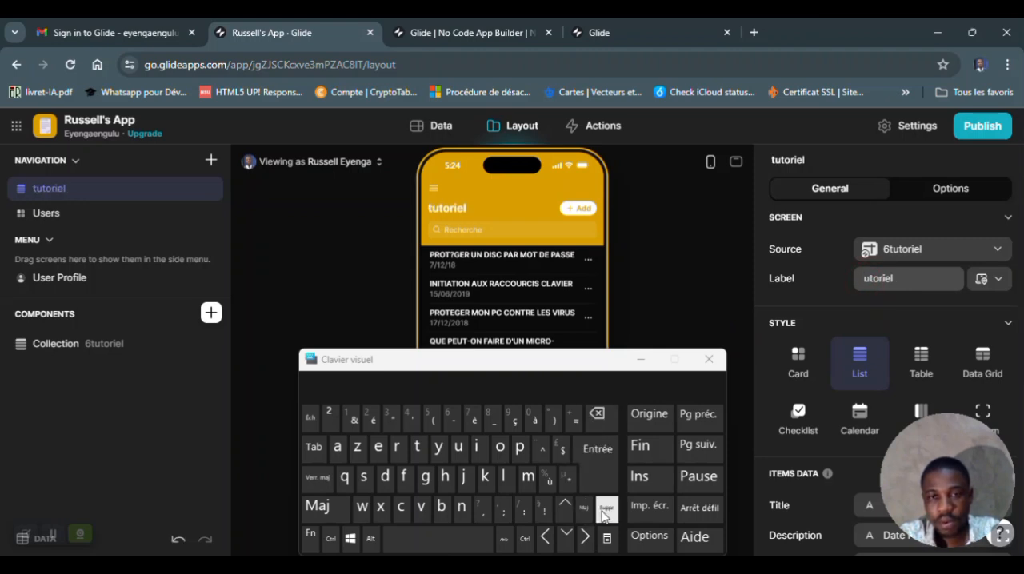
pyautogui.click(317, 506)
pyautogui.click(418, 450)
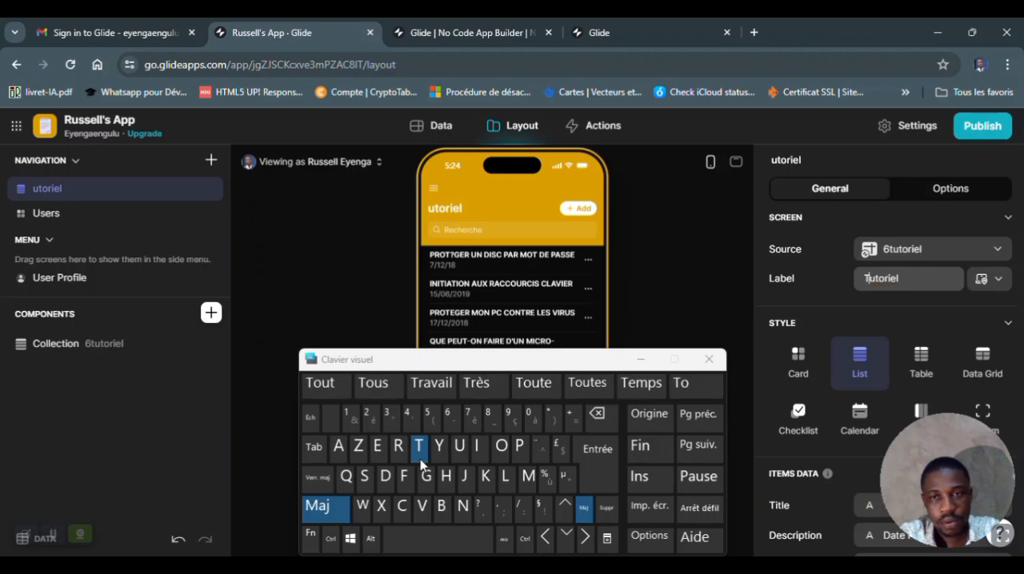
pyautogui.click(642, 359)
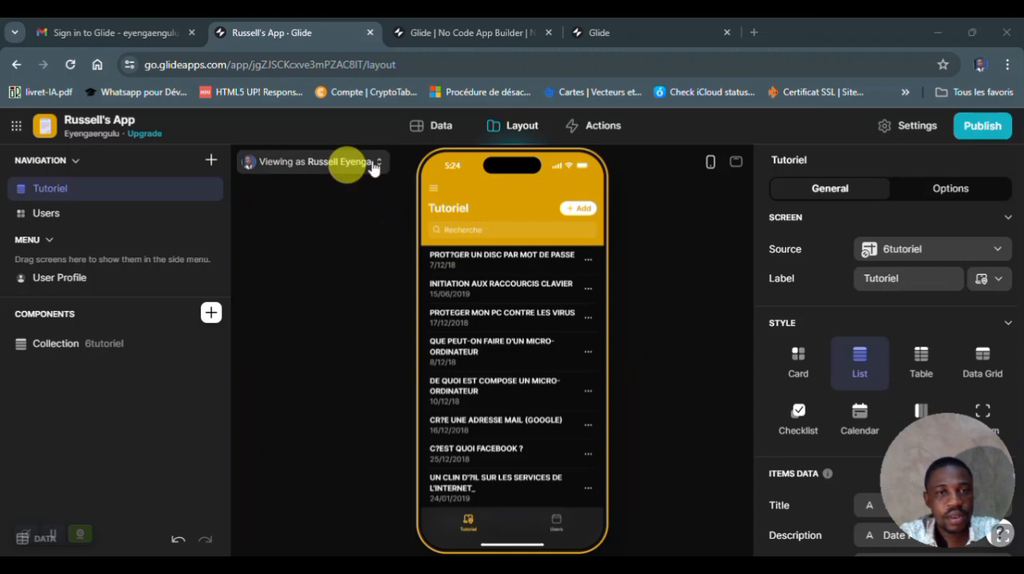
# - Open the app's data and look through the imported 6tutoriel rows, returning to the first one
pyautogui.click(438, 134)
pyautogui.click(438, 132)
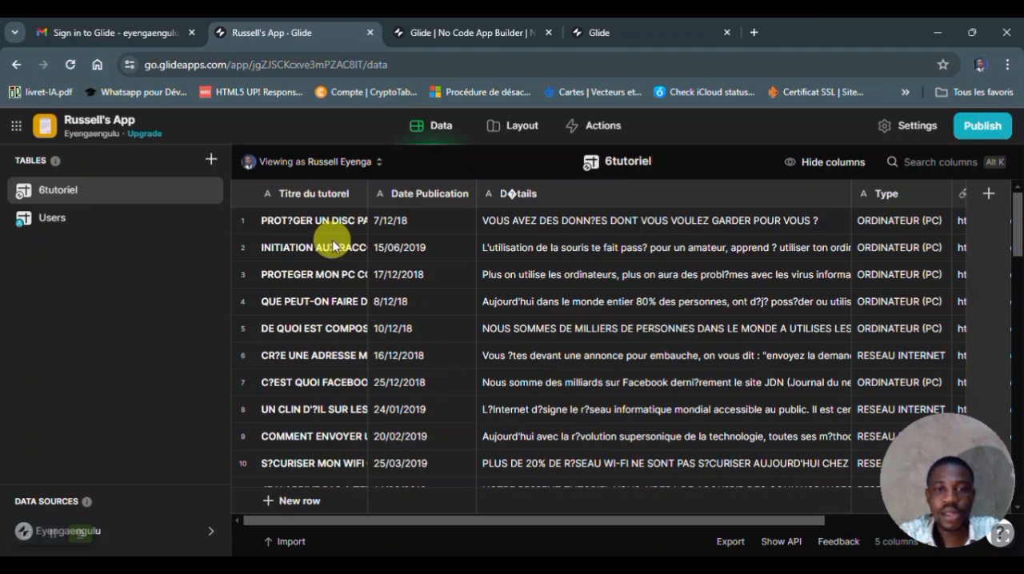
pyautogui.scroll(-4, 330, 377)
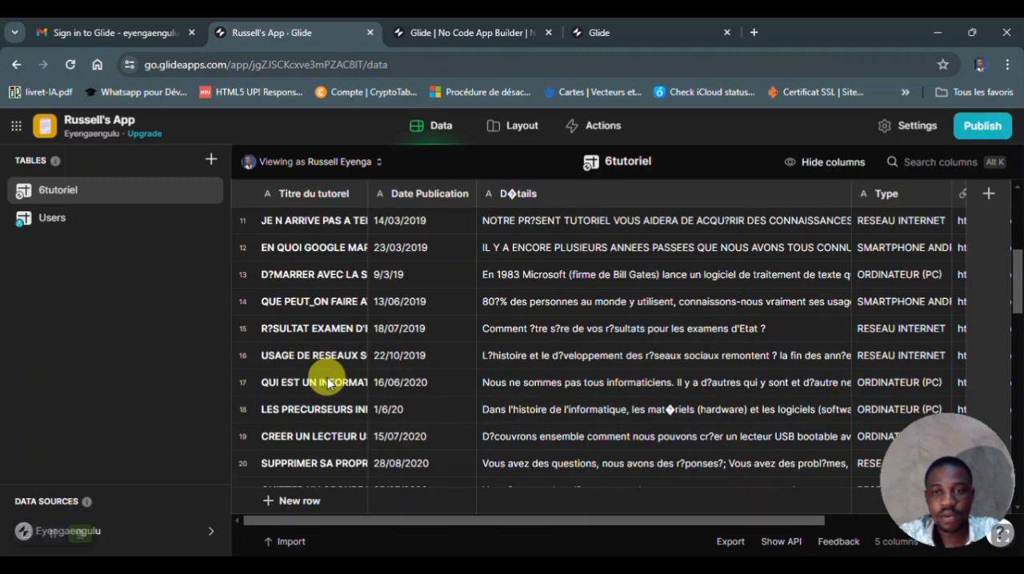
pyautogui.scroll(-7, 328, 382)
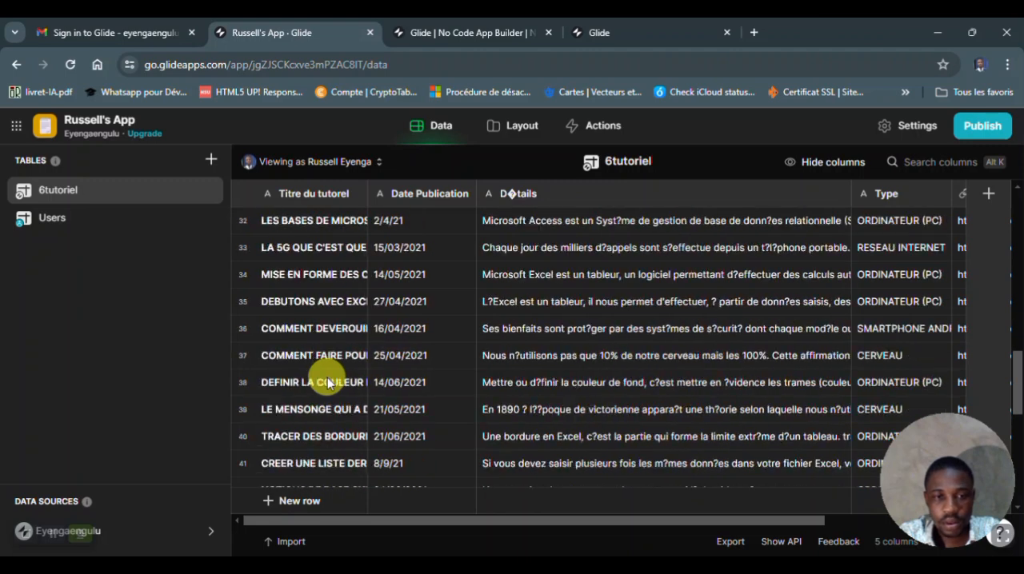
pyautogui.scroll(-4, 328, 383)
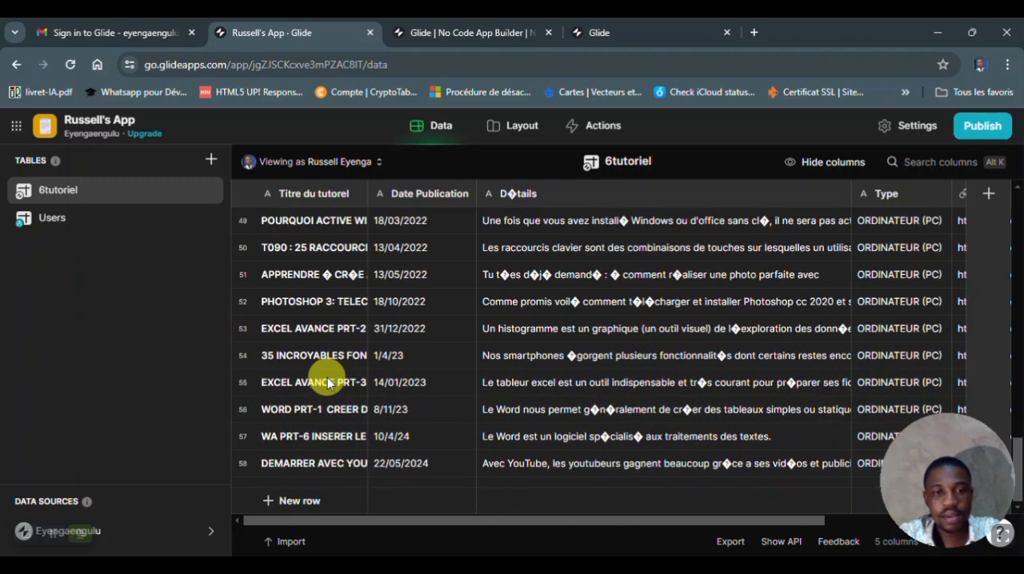
pyautogui.scroll(15, 327, 382)
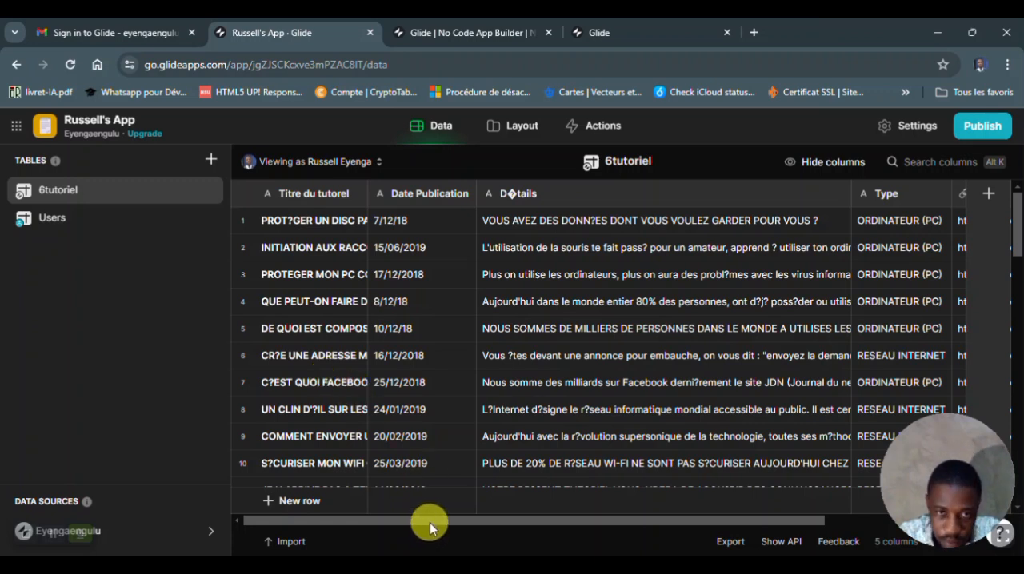
# - Add a new column to the 6tutoriel table and set its type to Image
pyautogui.moveTo(430, 522); pyautogui.dragTo(264, 501)
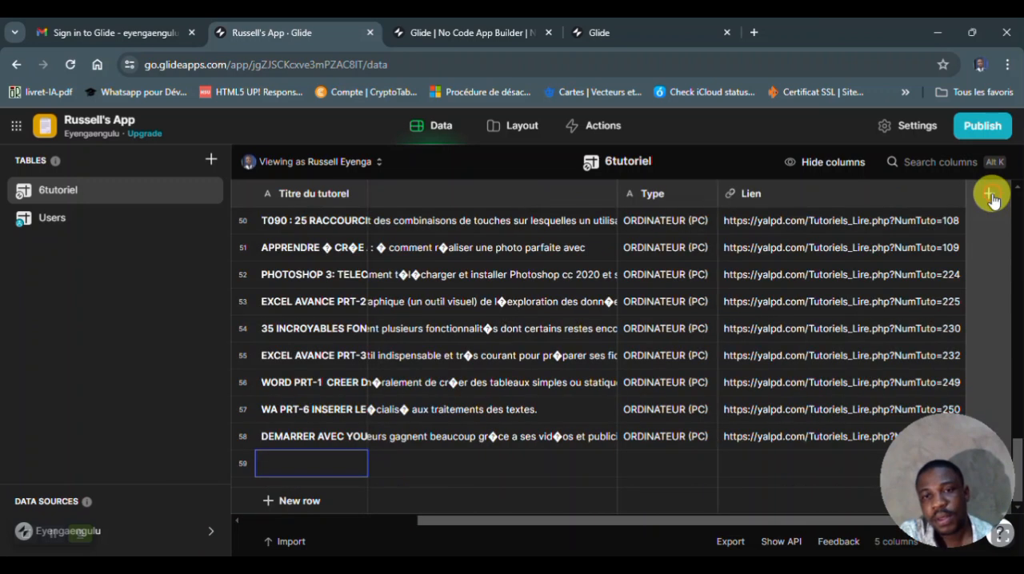
pyautogui.click(992, 196)
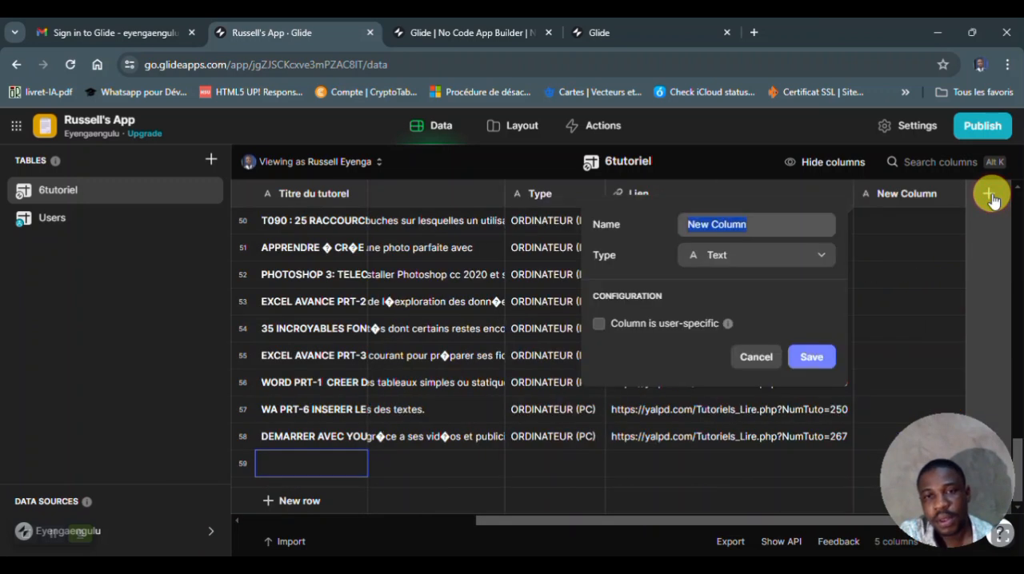
pyautogui.click(816, 254)
pyautogui.moveTo(719, 310)
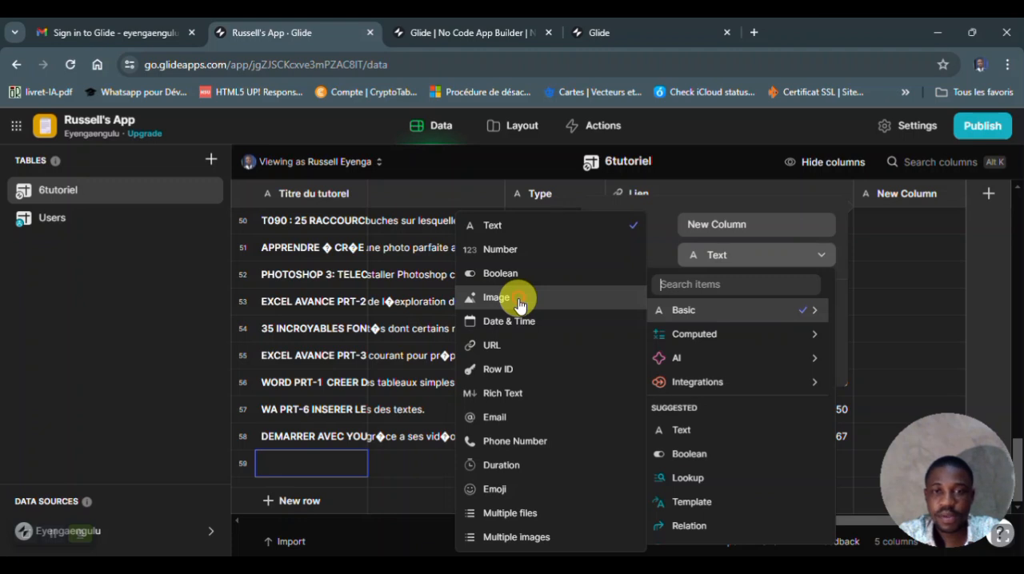
pyautogui.click(520, 297)
# - Name the new image column "Tutoriel Images" using the on-screen keyboard, then save it
pyautogui.click(755, 227)
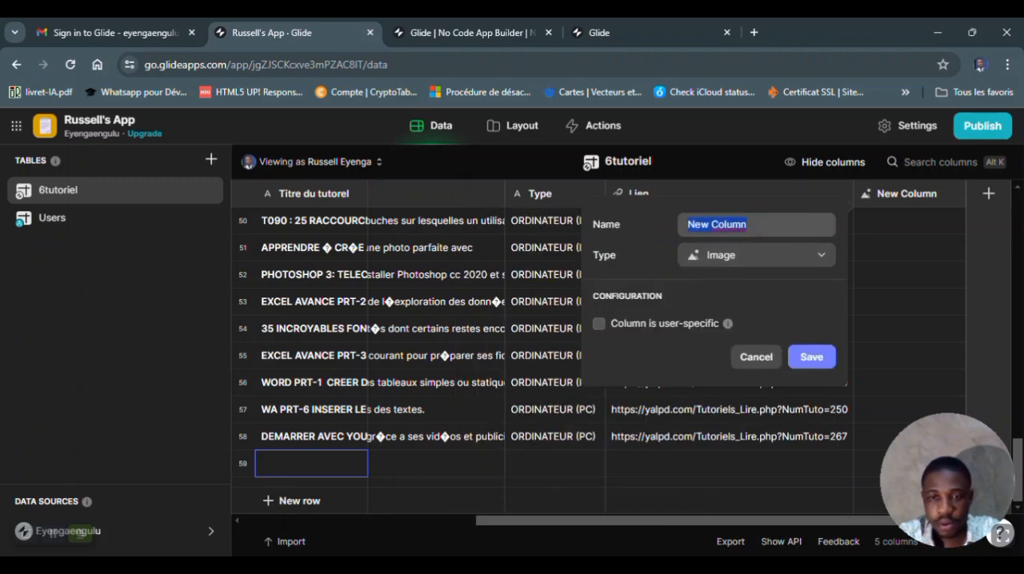
pyautogui.click(616, 569)
pyautogui.click(616, 570)
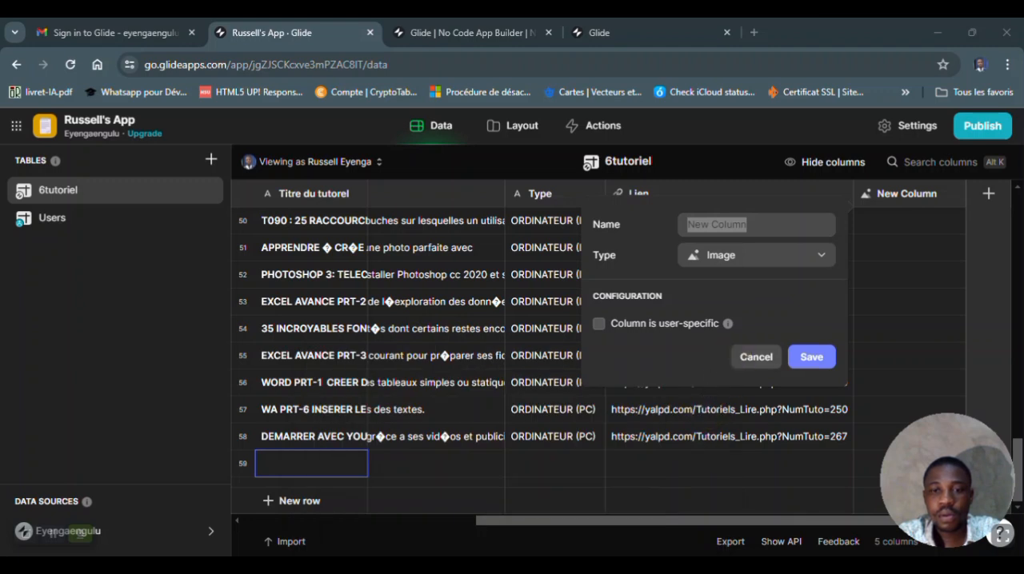
pyautogui.click(746, 230)
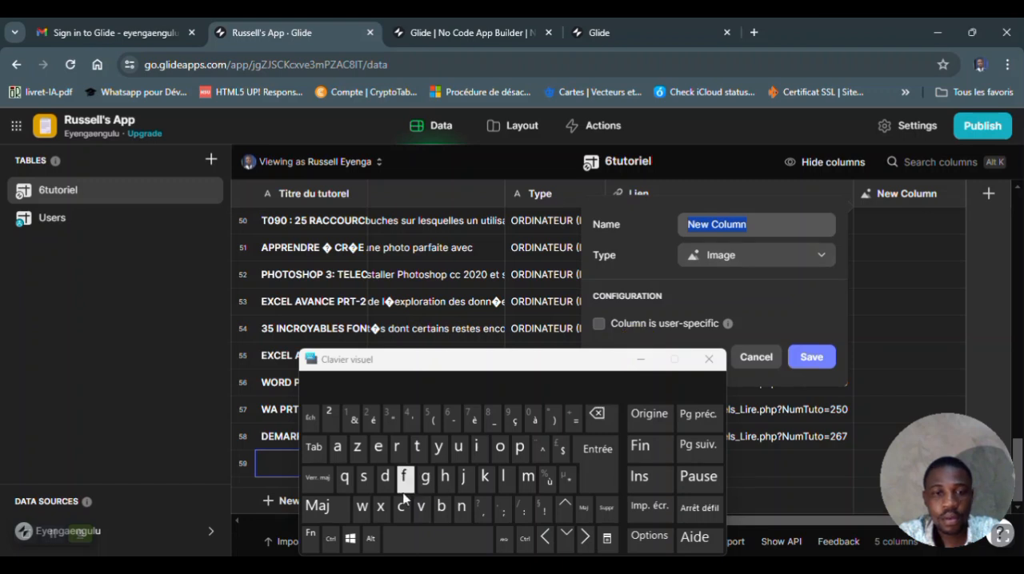
pyautogui.click(317, 511)
pyautogui.click(417, 446)
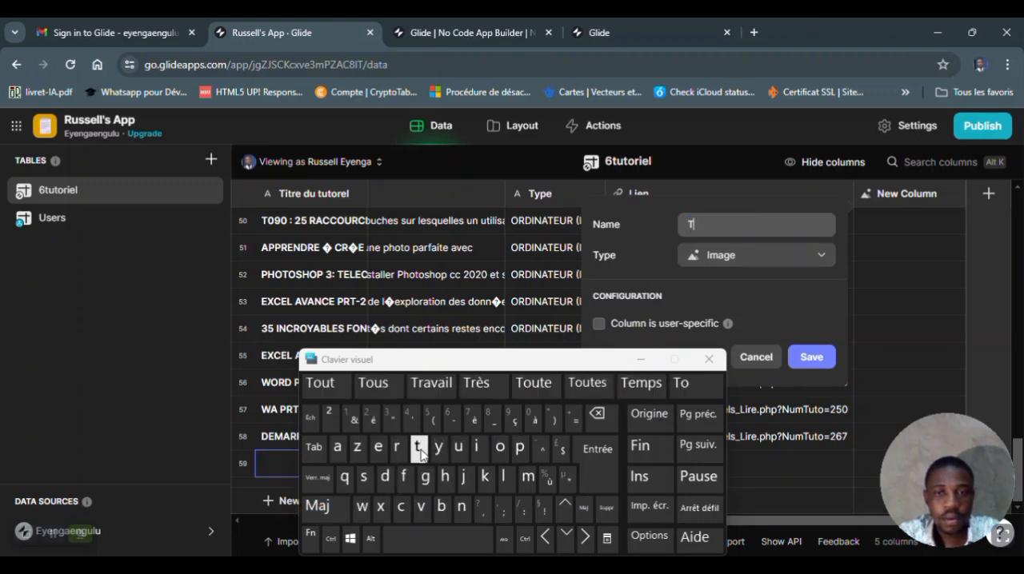
pyautogui.click(459, 446)
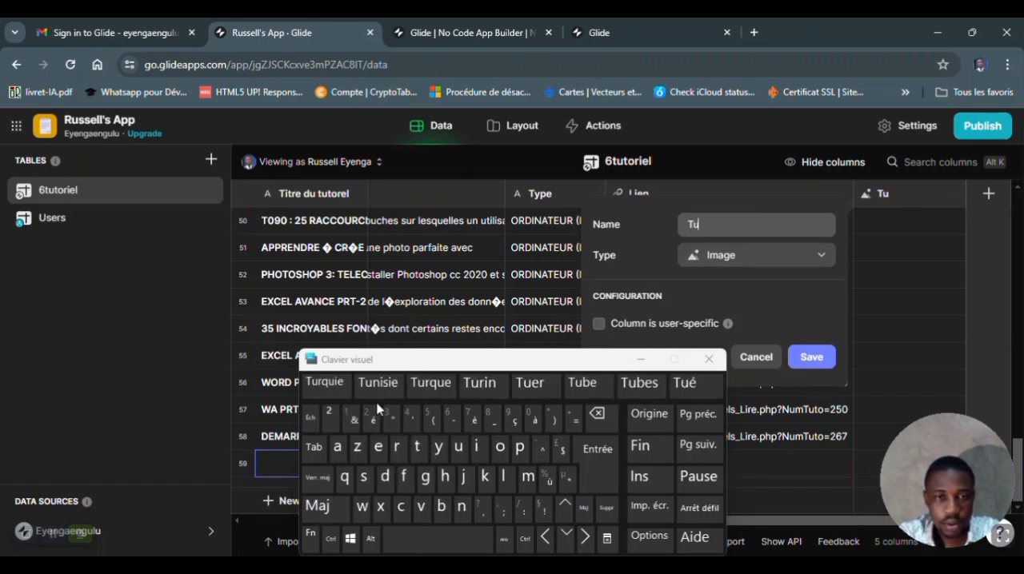
pyautogui.click(417, 447)
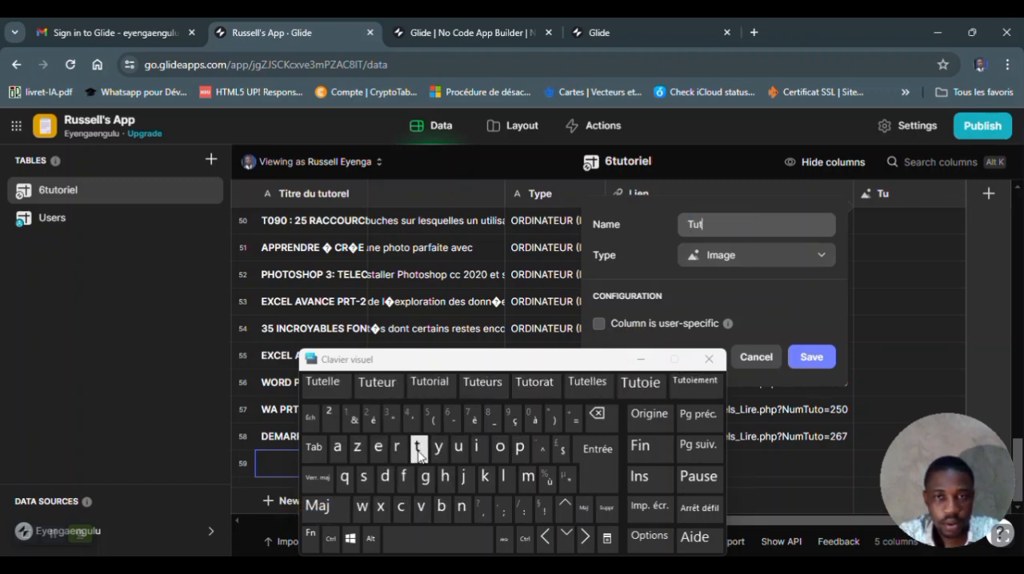
pyautogui.click(500, 446)
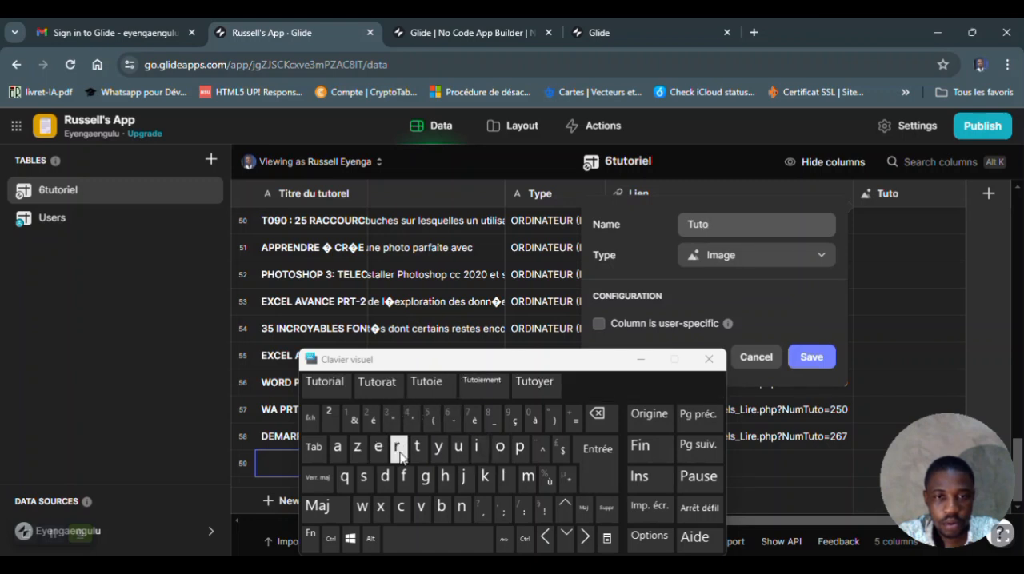
pyautogui.click(396, 446)
pyautogui.click(479, 452)
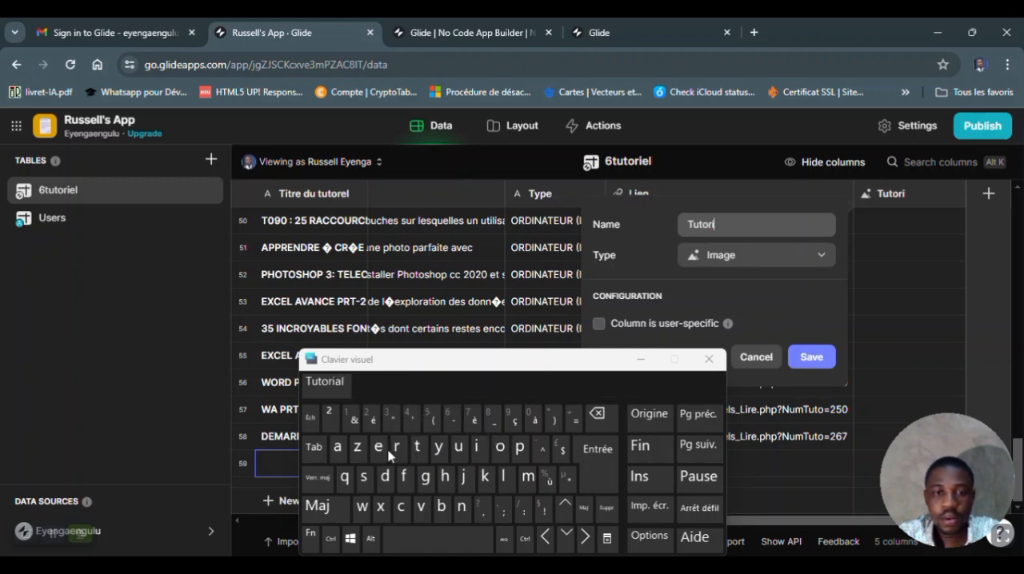
pyautogui.click(378, 446)
pyautogui.click(503, 478)
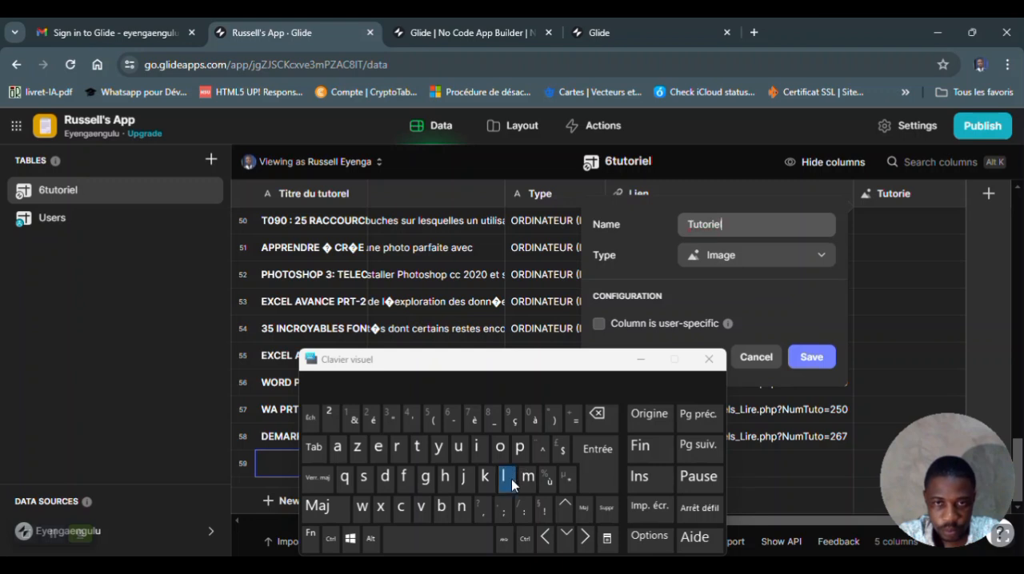
pyautogui.click(344, 512)
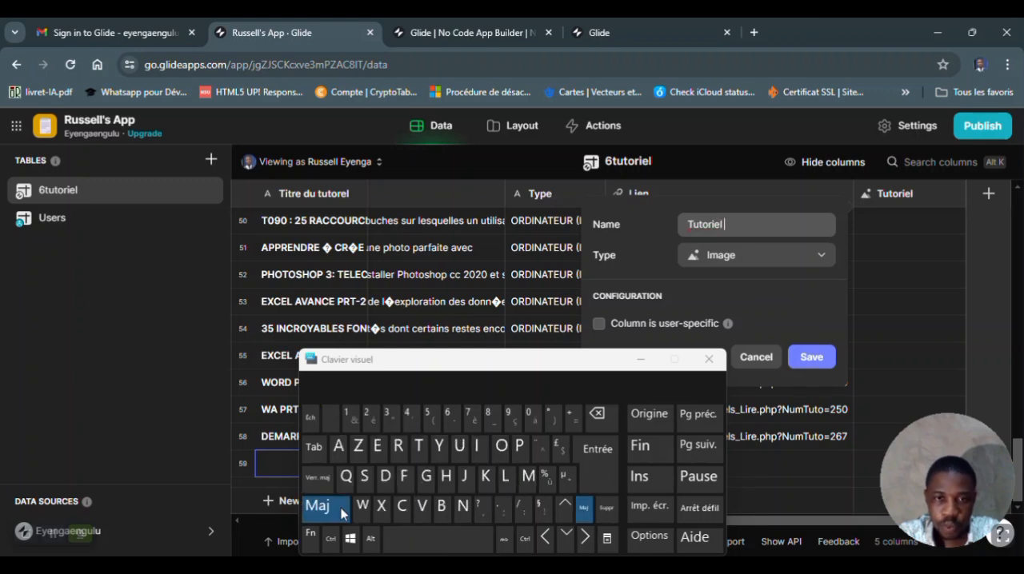
pyautogui.click(477, 447)
pyautogui.click(520, 477)
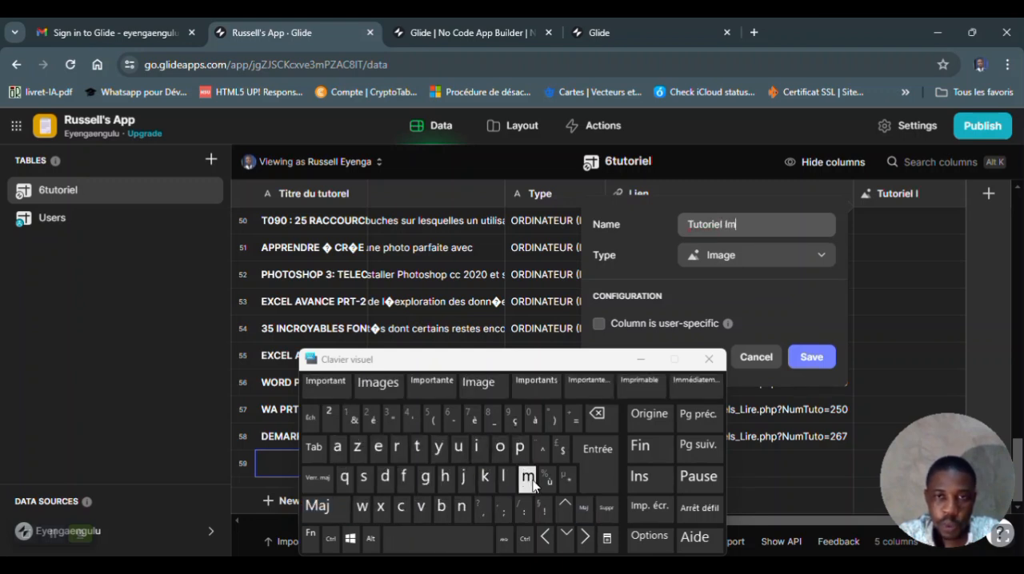
pyautogui.click(336, 447)
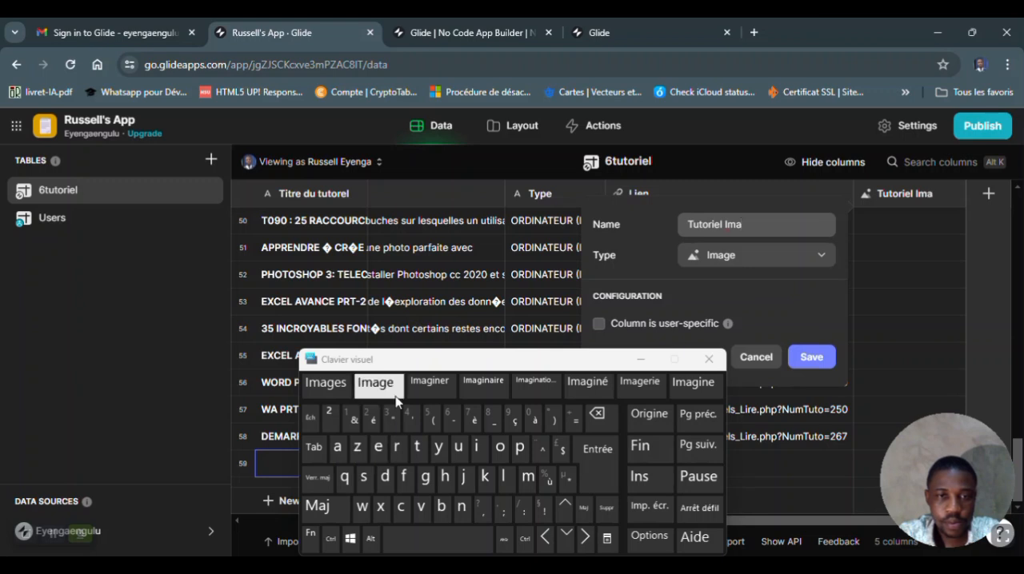
pyautogui.click(340, 391)
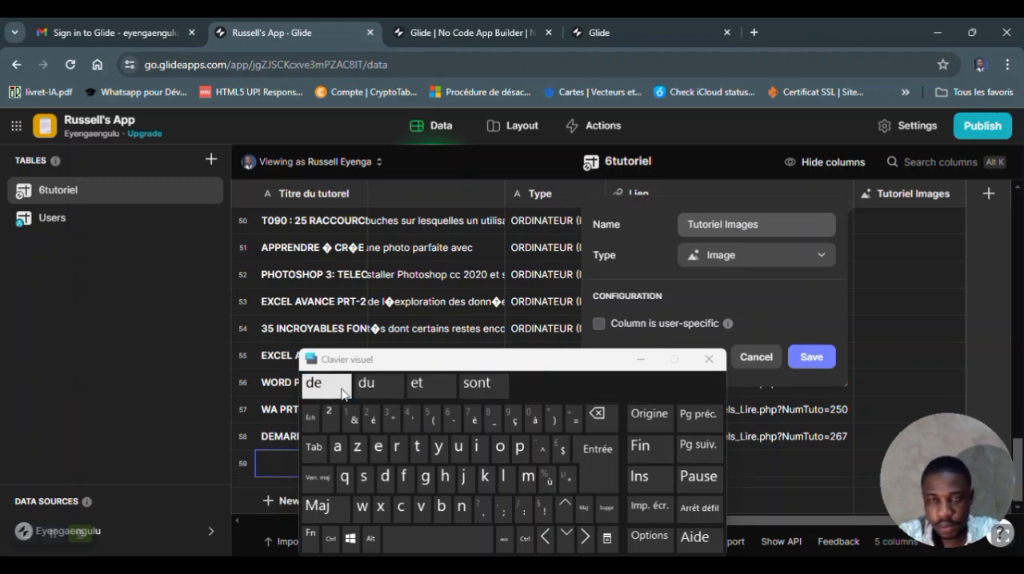
pyautogui.click(648, 359)
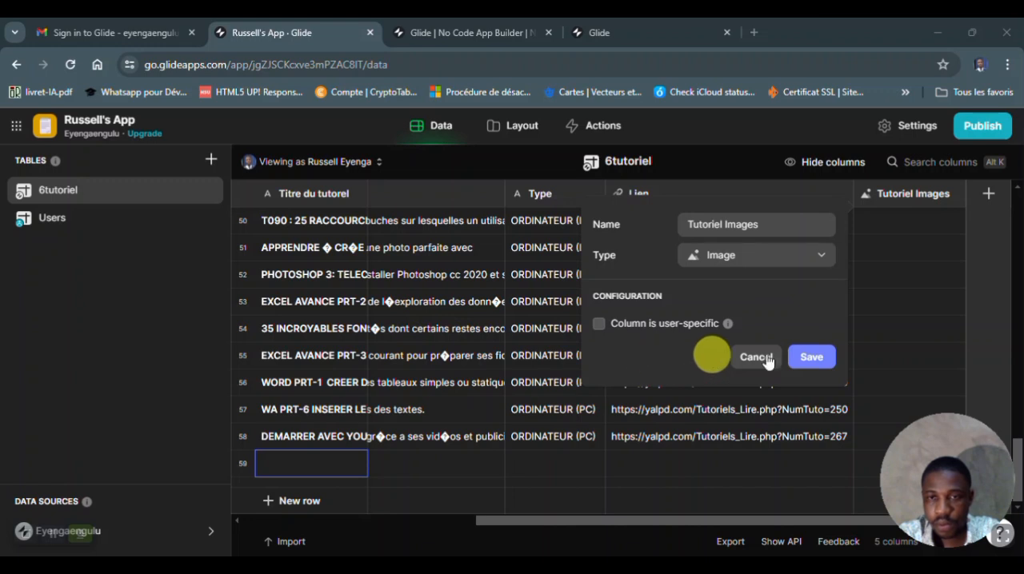
pyautogui.click(814, 357)
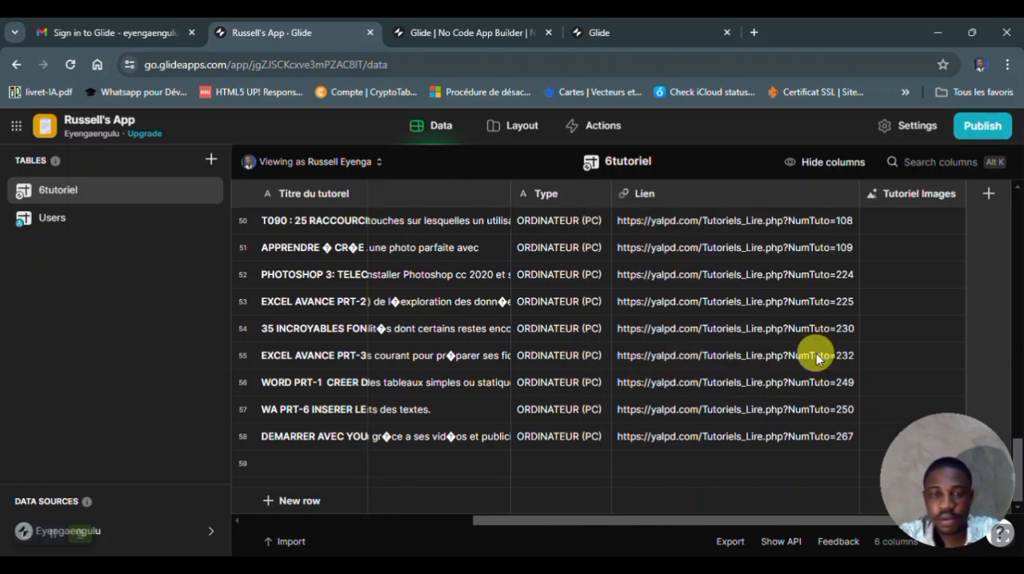
# - Upload the 1_PROTEGER_UN_DISC_PAR_MOT_DE_PA… file from Appli No code's Image folder into the first row's Tutoriel Images cell
pyautogui.scroll(10, 816, 354)
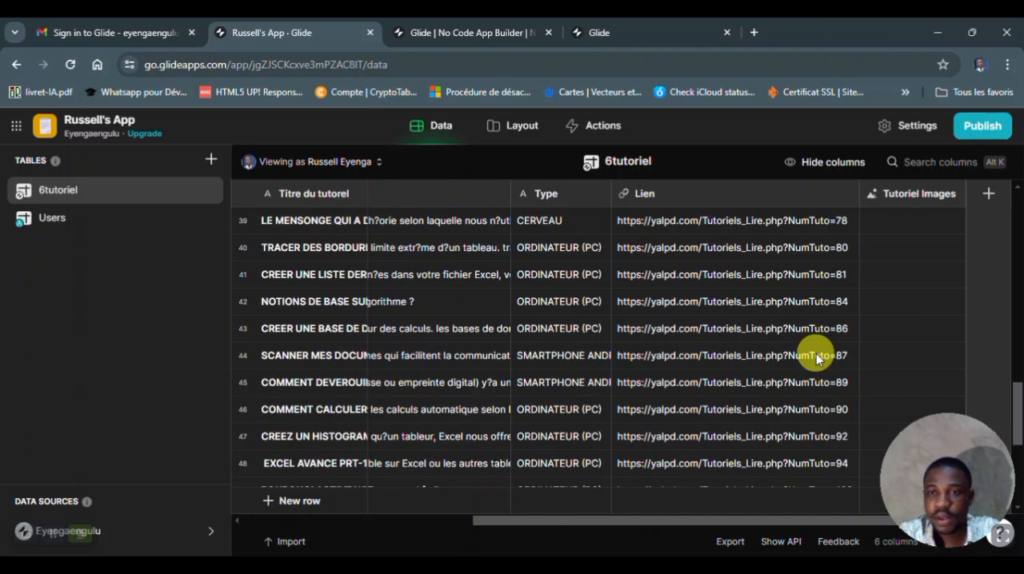
pyautogui.scroll(4, 816, 353)
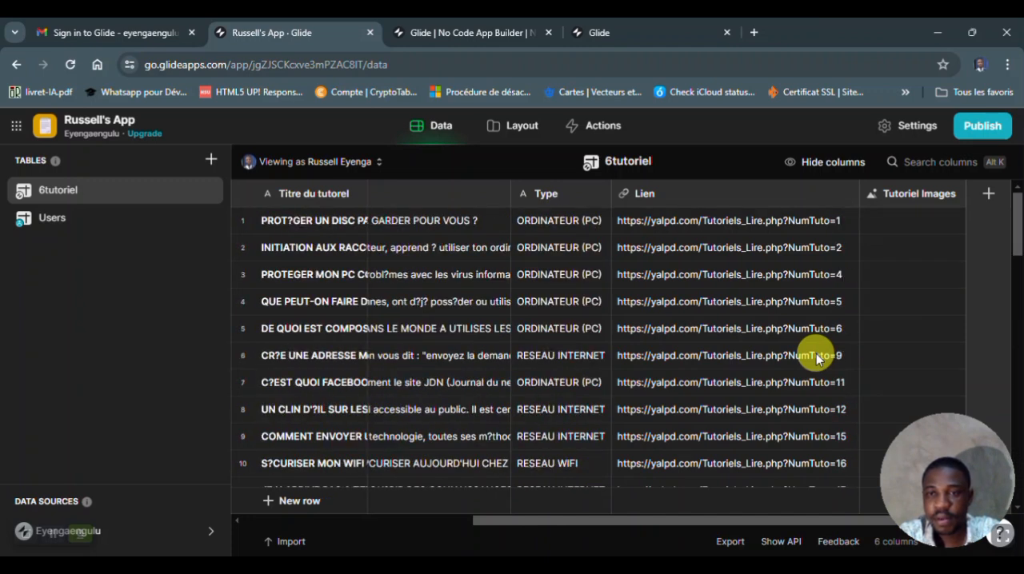
pyautogui.click(898, 229)
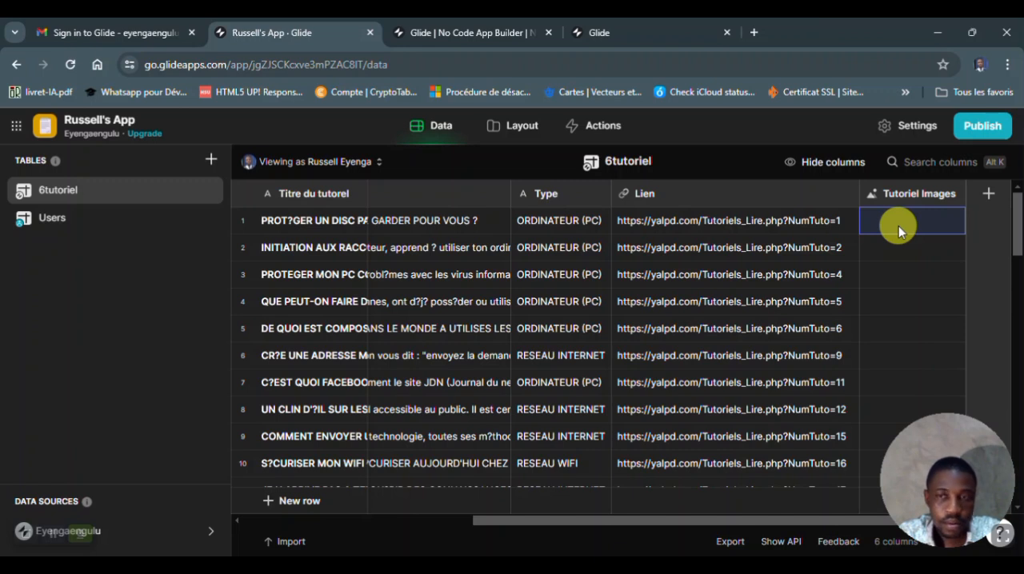
pyautogui.doubleClick(899, 225)
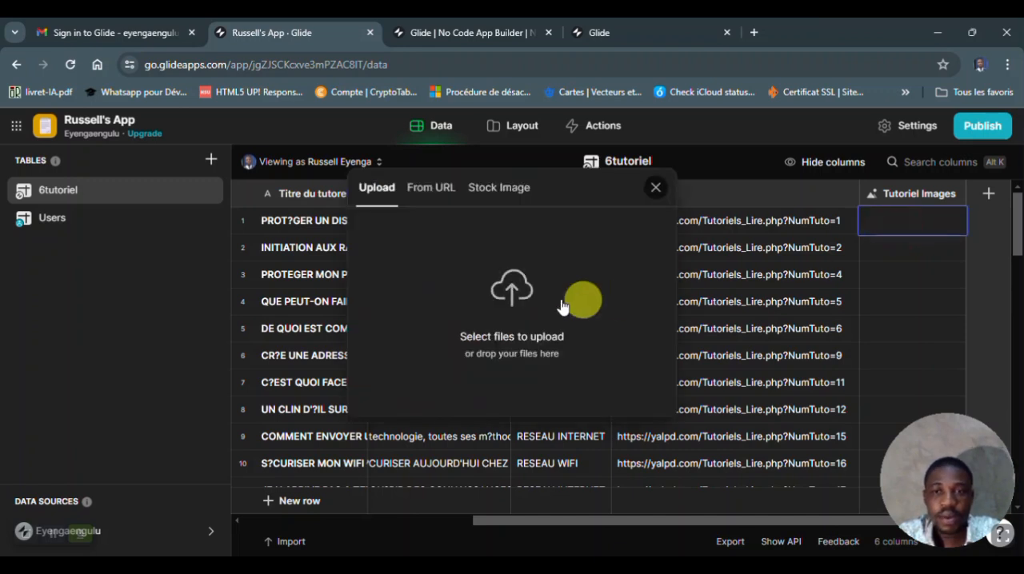
pyautogui.click(511, 290)
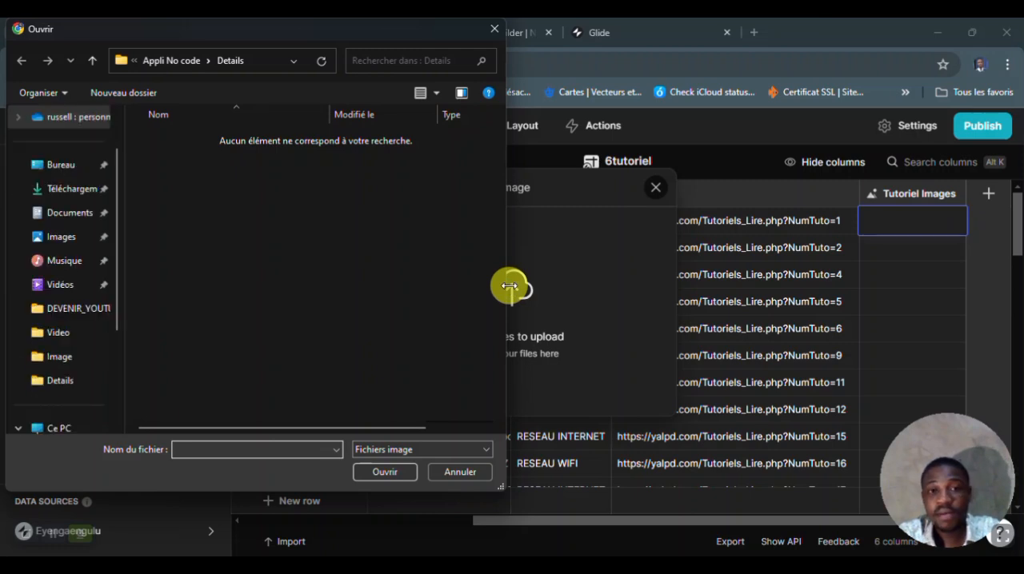
pyautogui.click(164, 61)
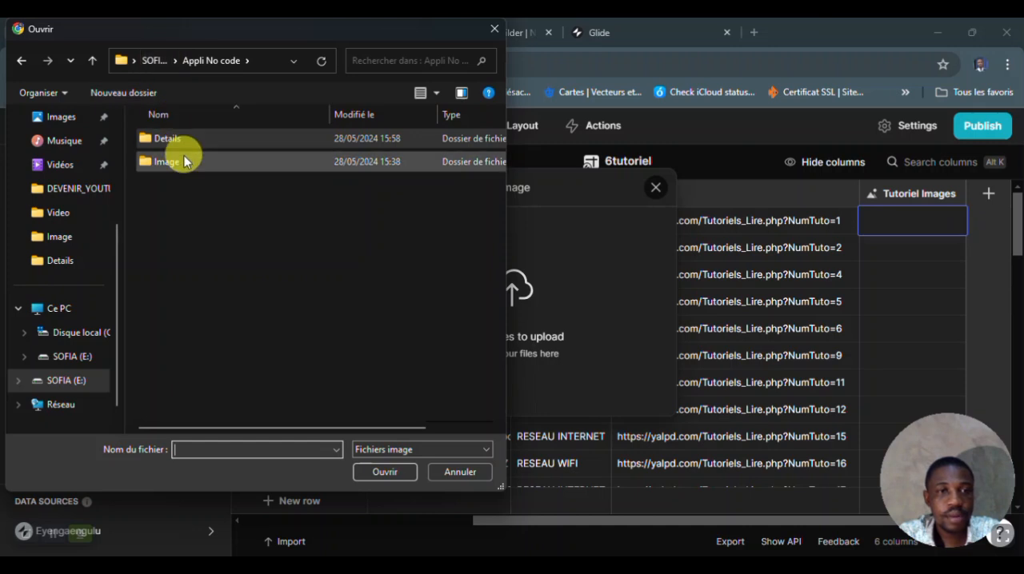
pyautogui.doubleClick(184, 160)
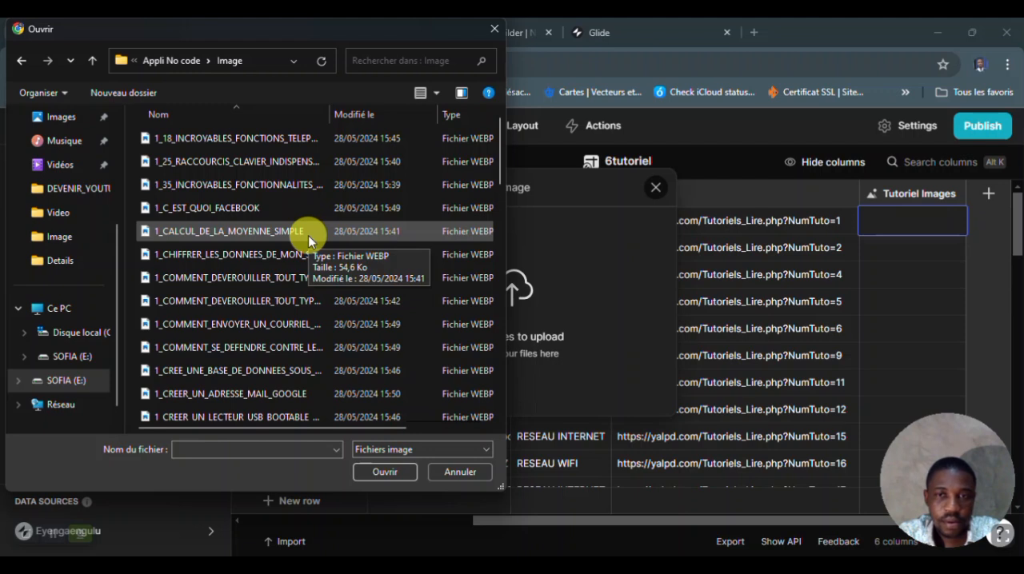
pyautogui.moveTo(206, 27); pyautogui.dragTo(533, 72)
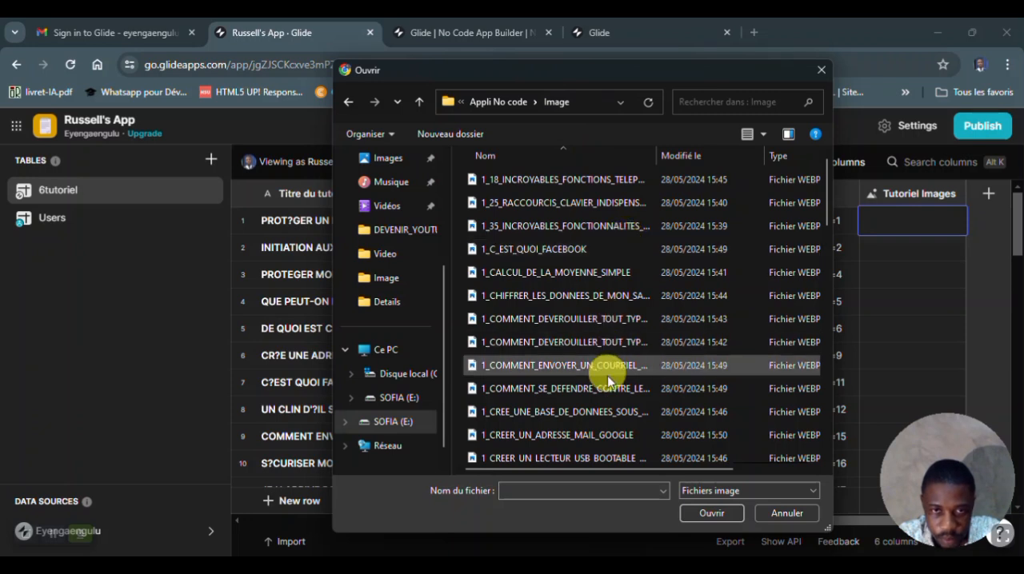
pyautogui.moveTo(825, 205); pyautogui.dragTo(833, 380)
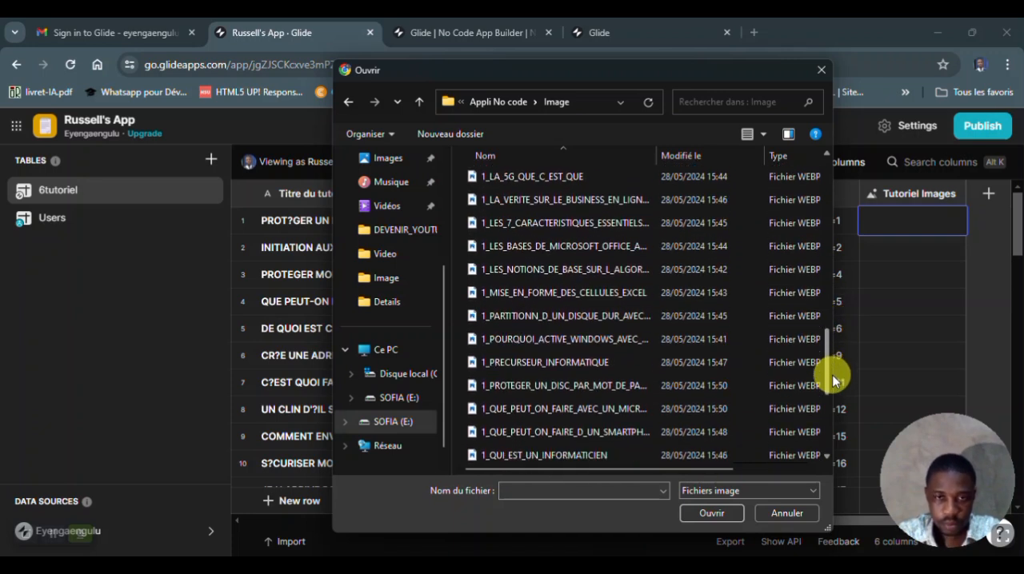
pyautogui.click(595, 383)
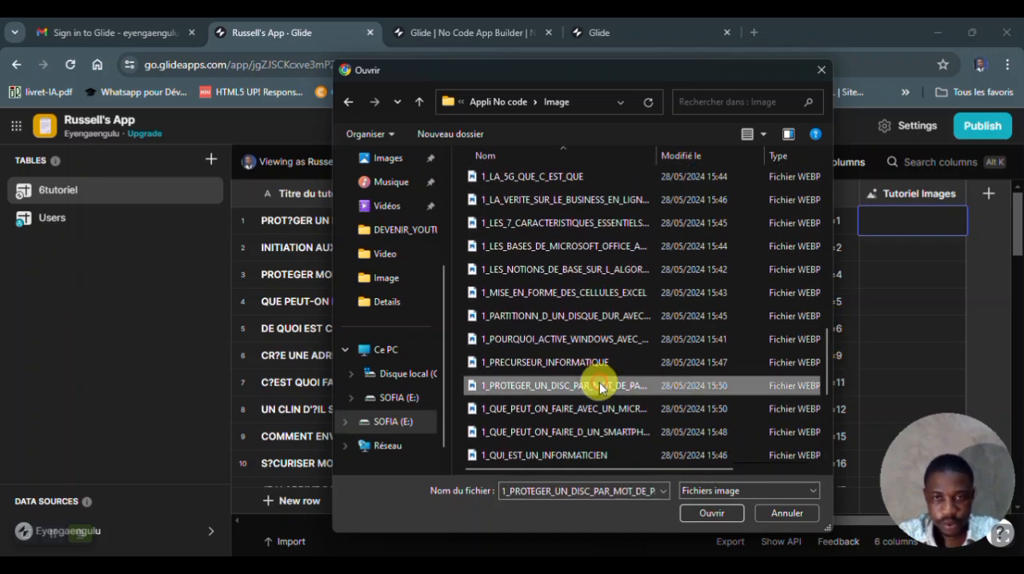
pyautogui.click(711, 513)
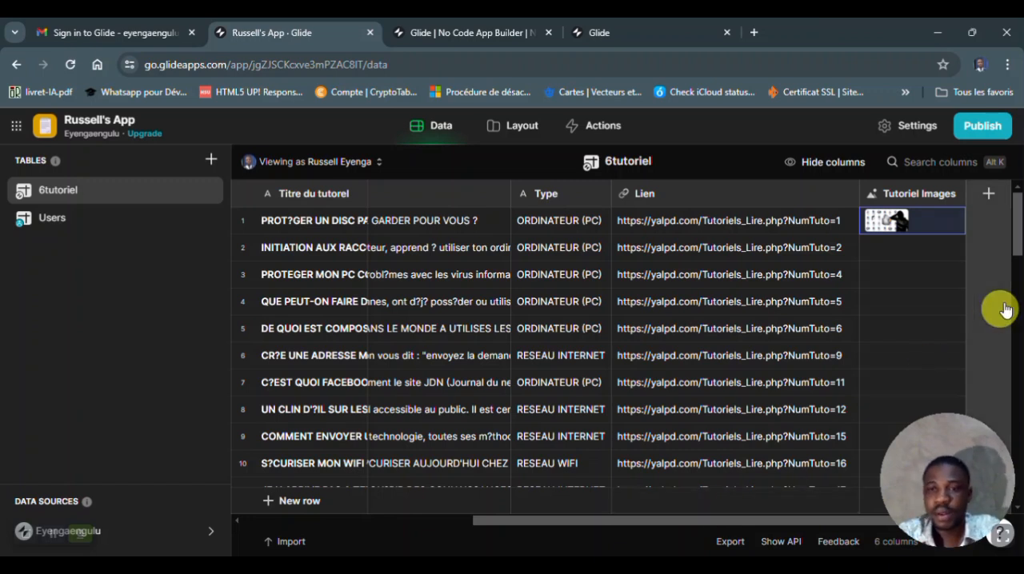
# - Upload an image from the Image folder into the second row's Tutoriel Images cell
pyautogui.click(916, 248)
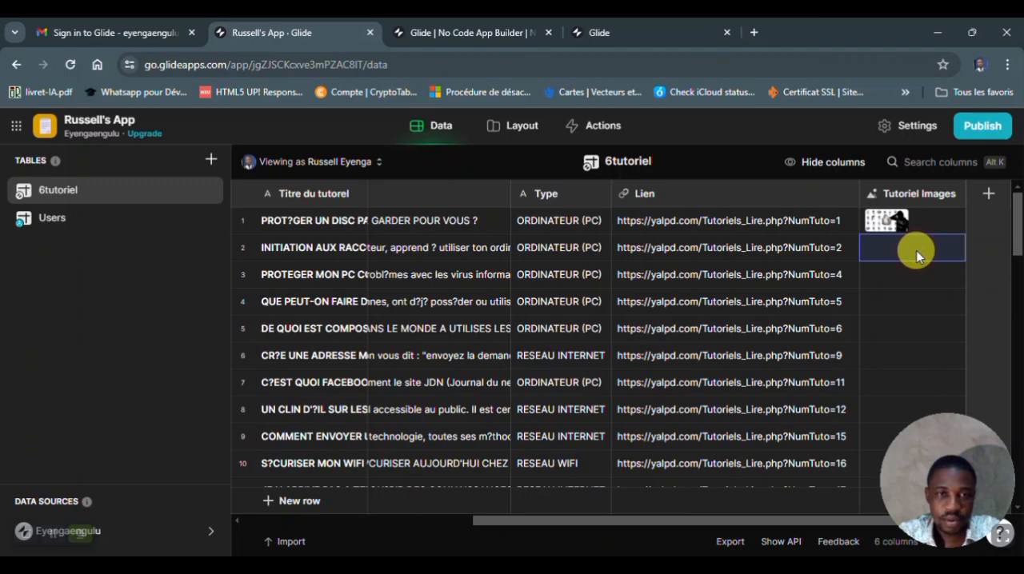
pyautogui.click(915, 251)
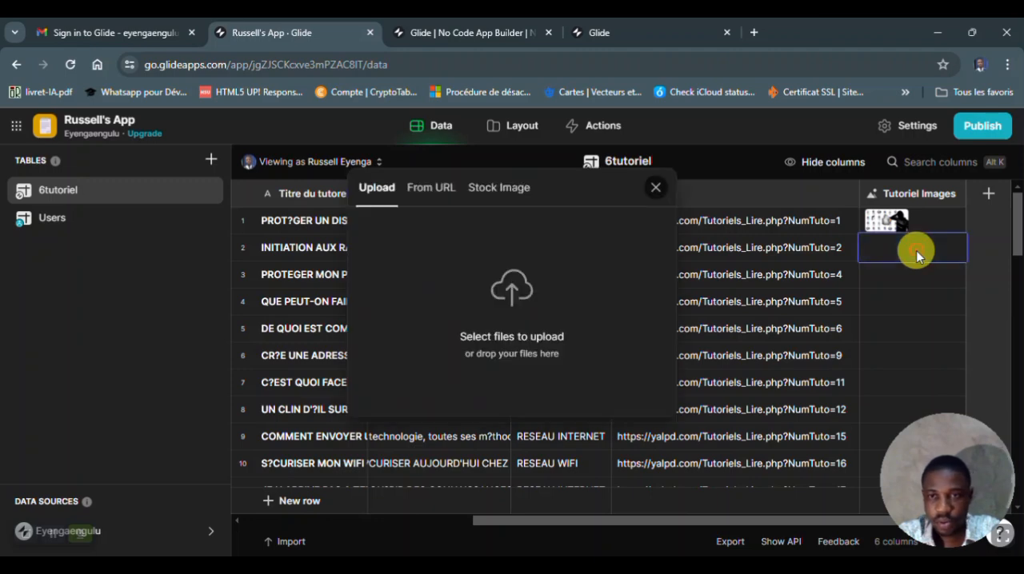
pyautogui.click(519, 280)
pyautogui.moveTo(825, 197); pyautogui.dragTo(828, 389)
pyautogui.doubleClick(679, 389)
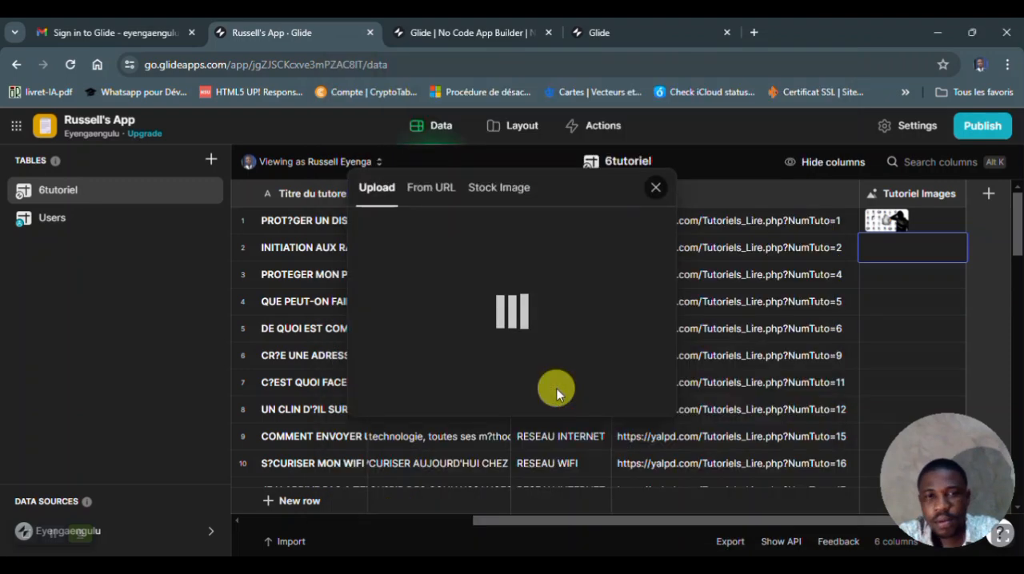
# - For the third row's image, sort the Image folder by modification date, newest first, and try to upload 1_DE_QUOI_EST_COMPOSE_UN_MICRO_ORDINATEUR
pyautogui.doubleClick(888, 275)
pyautogui.click(504, 288)
pyautogui.moveTo(823, 200); pyautogui.dragTo(819, 311)
pyautogui.rightClick(460, 352)
pyautogui.moveTo(544, 169)
pyautogui.click(709, 192)
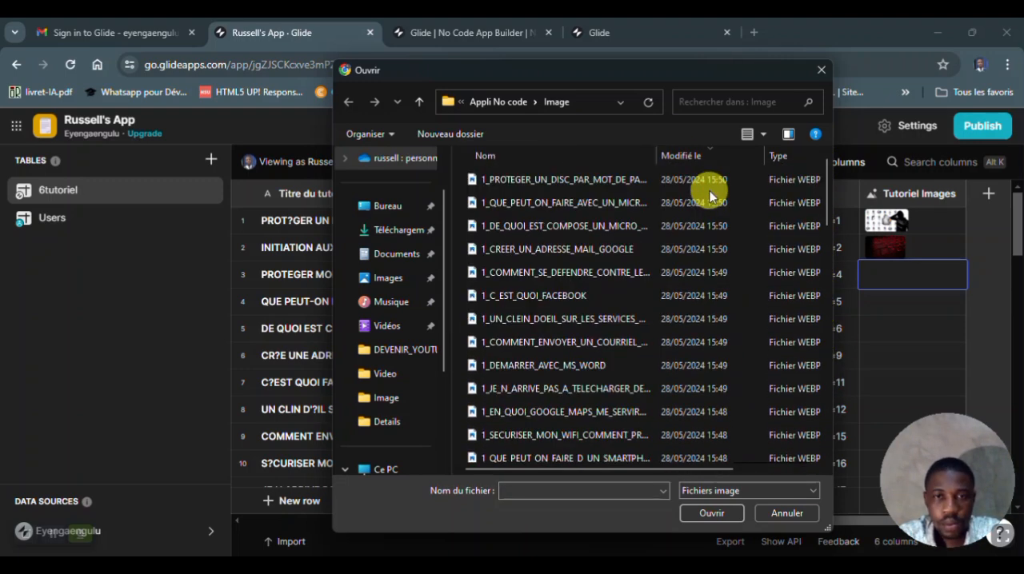
pyautogui.doubleClick(624, 231)
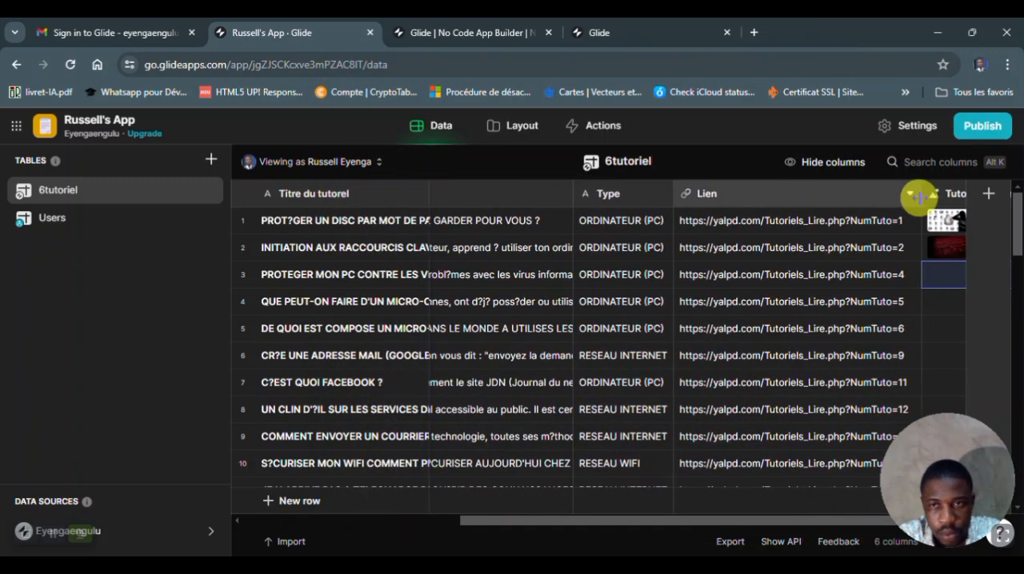
# - Upload 1_QUE_PEUT_ON_FAIRE_AVEC_UN_MICR… into row 4's Tutoriel Images cell and 1_DE_QUOI_EST_COMPOSE_UN_MICRO_… into row 5's
pyautogui.doubleClick(920, 301)
pyautogui.click(484, 304)
pyautogui.click(520, 203)
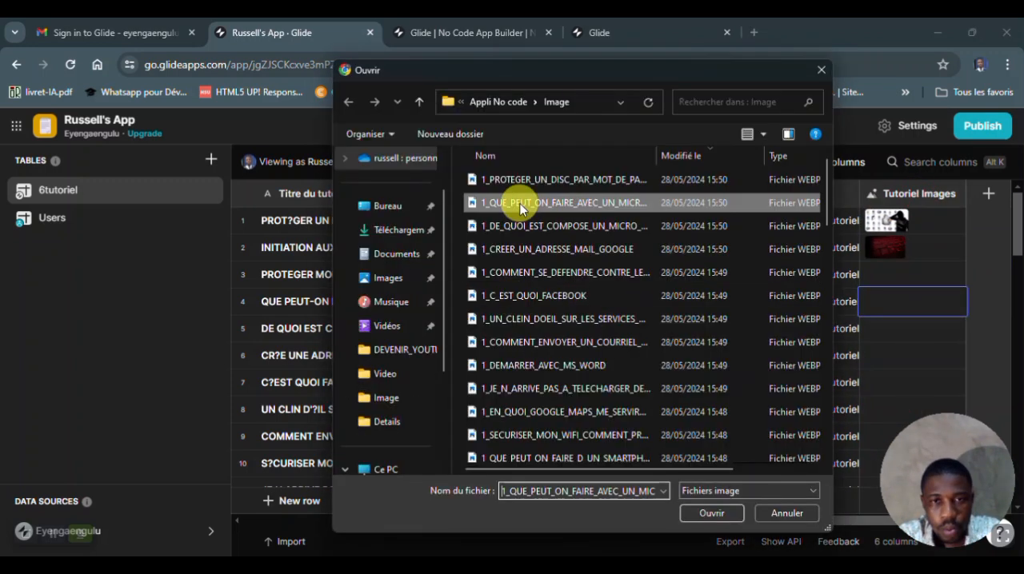
pyautogui.doubleClick(520, 203)
pyautogui.doubleClick(896, 331)
pyautogui.click(507, 287)
pyautogui.click(530, 227)
pyautogui.click(707, 513)
# - Upload 1_CREER_UN_ADRESSE_MAIL_GOOGLE into row 6's Tutoriel Images cell and 1_C_EST_QUOI_FACEBOOK into row 7's
pyautogui.doubleClick(894, 357)
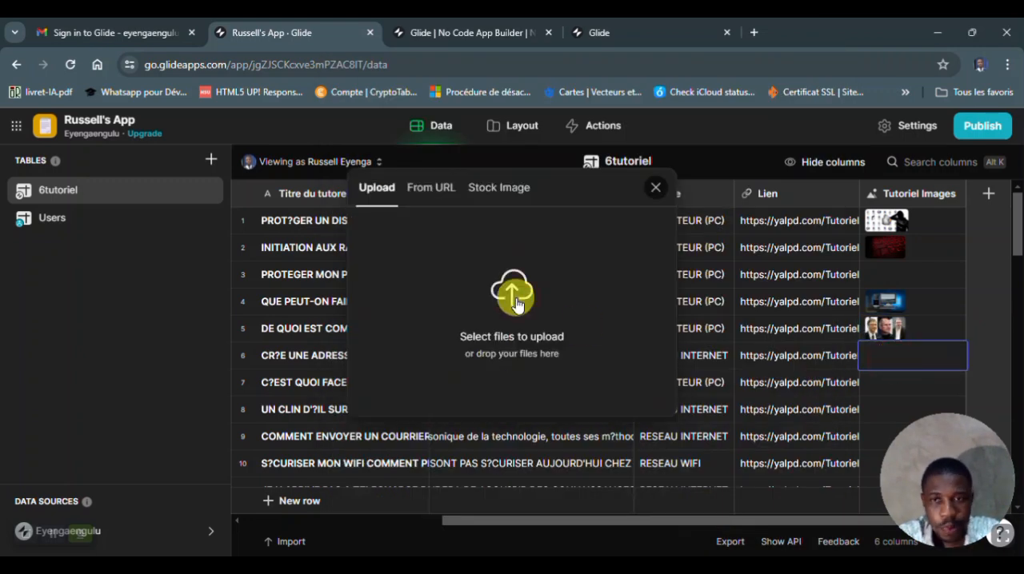
pyautogui.click(505, 297)
pyautogui.click(498, 192)
pyautogui.doubleClick(498, 192)
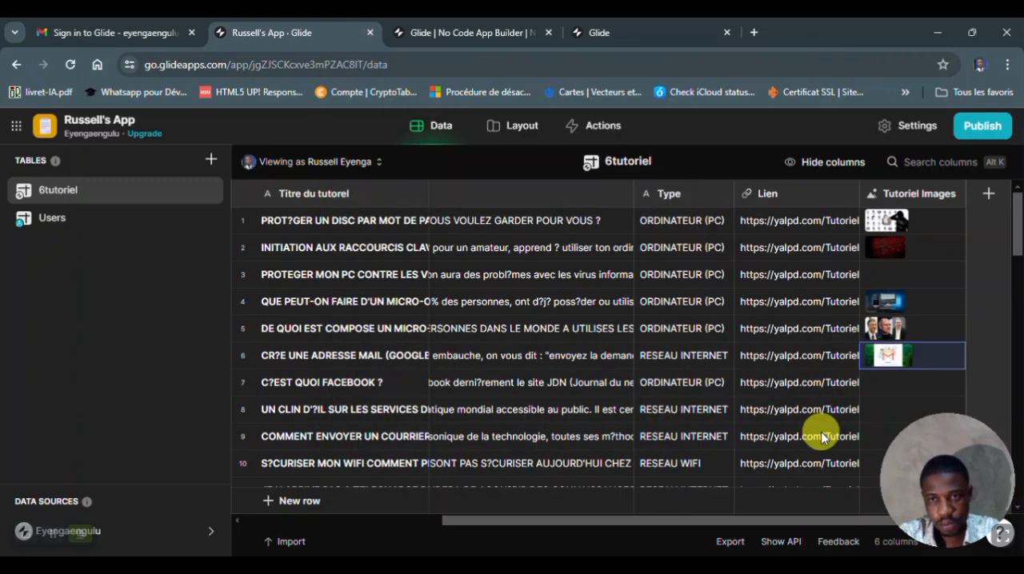
pyautogui.doubleClick(894, 381)
pyautogui.click(518, 296)
pyautogui.click(474, 279)
pyautogui.click(702, 508)
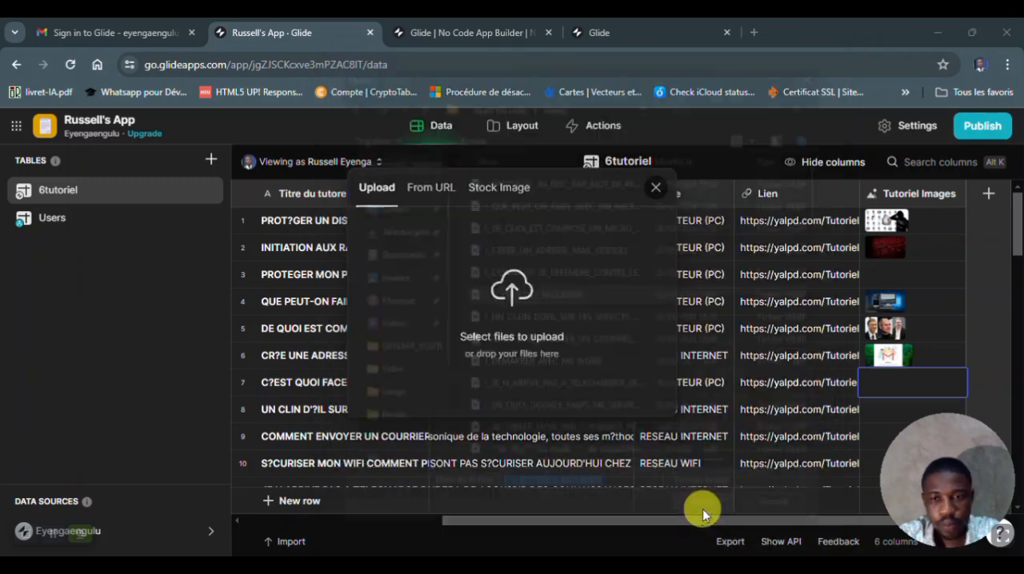
# - Upload 1_UN_CLEIN_DOEIL_SUR_LES_SERVICES_… into row 8's Tutoriel Images cell and the image for the e-mail tutorial into row 9's
pyautogui.scroll(-2, 895, 273)
pyautogui.doubleClick(895, 274)
pyautogui.click(498, 297)
pyautogui.click(529, 319)
pyautogui.click(711, 512)
pyautogui.doubleClick(894, 304)
pyautogui.click(511, 292)
pyautogui.click(512, 320)
pyautogui.click(716, 509)
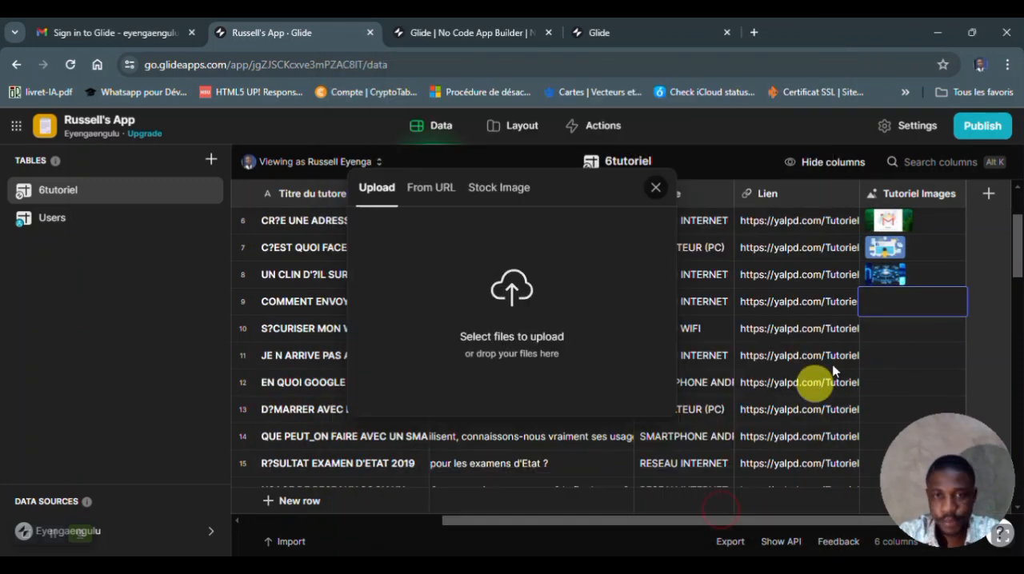
# - Upload 1_SECURISER_MON_WIFI_COMMENT_PR… into row 10's Tutoriel Images cell and 1_JE_N_ARRIVE_PAS_A_TELECHARGER_DE… into row 11's
pyautogui.doubleClick(892, 329)
pyautogui.click(516, 280)
pyautogui.click(520, 430)
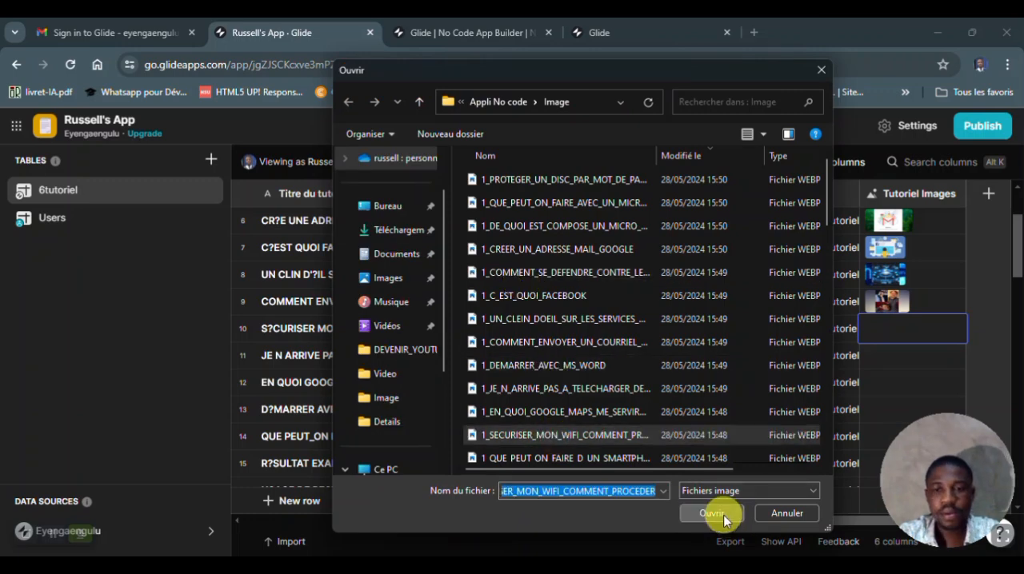
pyautogui.click(722, 512)
pyautogui.doubleClick(893, 359)
pyautogui.click(517, 288)
pyautogui.click(595, 389)
pyautogui.click(728, 514)
# - Upload 1_EN_QUOI_GOOGLE_MAPS_ME_SERVIR… into row 12's Tutoriel Images cell and 1_DEMARRER_AVEC_MS_WORD into row 13's
pyautogui.doubleClick(892, 382)
pyautogui.click(527, 295)
pyautogui.click(564, 411)
pyautogui.click(711, 511)
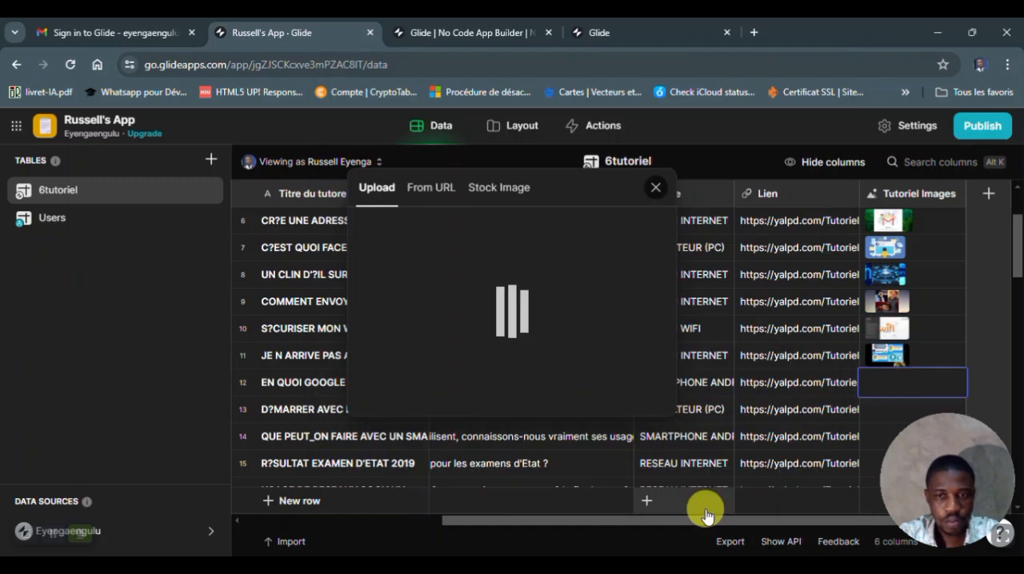
pyautogui.doubleClick(866, 411)
pyautogui.click(518, 292)
pyautogui.click(528, 364)
pyautogui.click(647, 511)
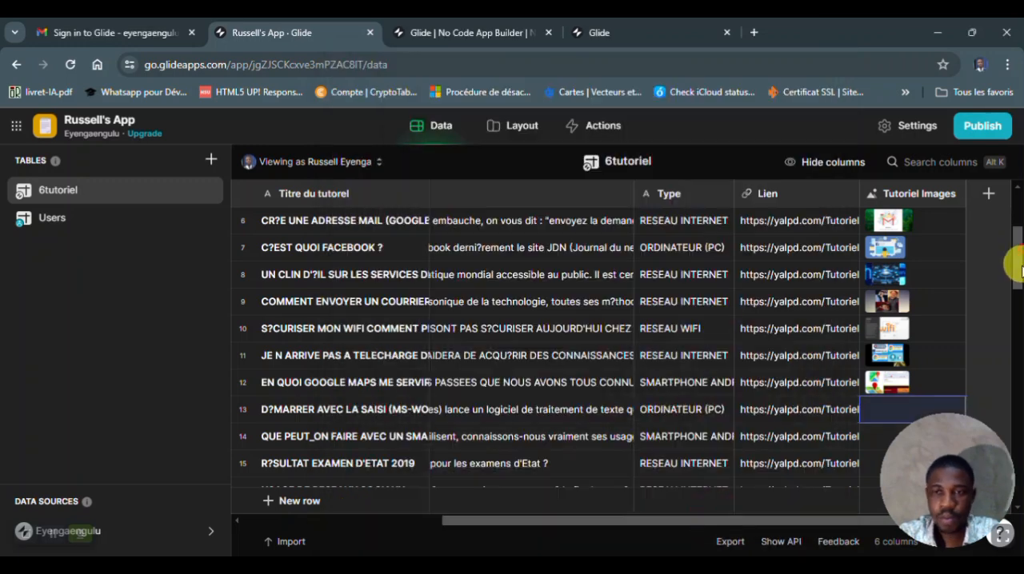
# - Try to upload an image from the Image folder into row 14's Tutoriel Images cell
pyautogui.scroll(-2, 895, 299)
pyautogui.doubleClick(895, 302)
pyautogui.click(512, 289)
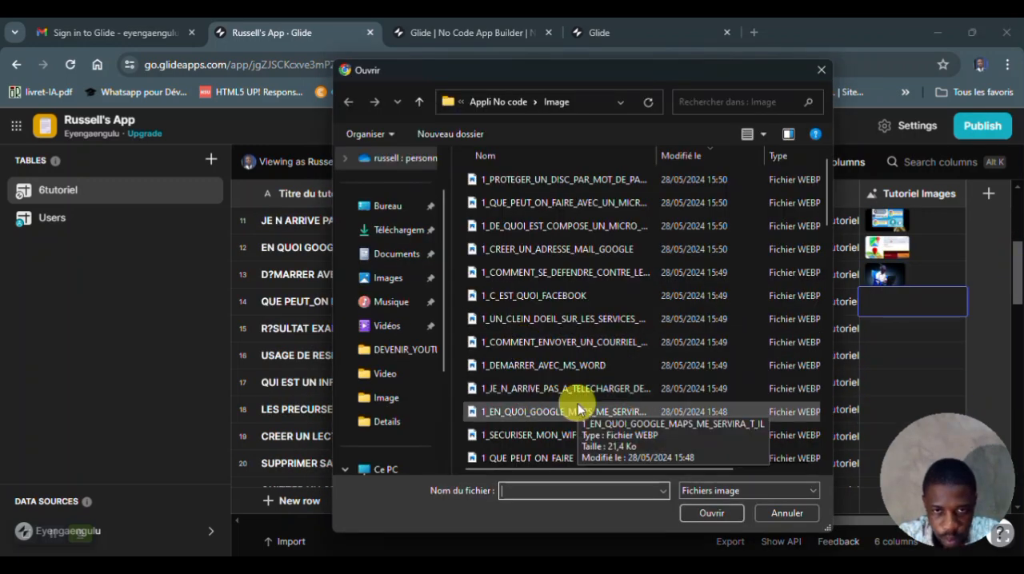
pyautogui.doubleClick(568, 411)
# - Upload the matching images for the 2019 state exam results tutorial in row 15 and the network usage tutorial in row 16
pyautogui.click(876, 330)
pyautogui.click(499, 286)
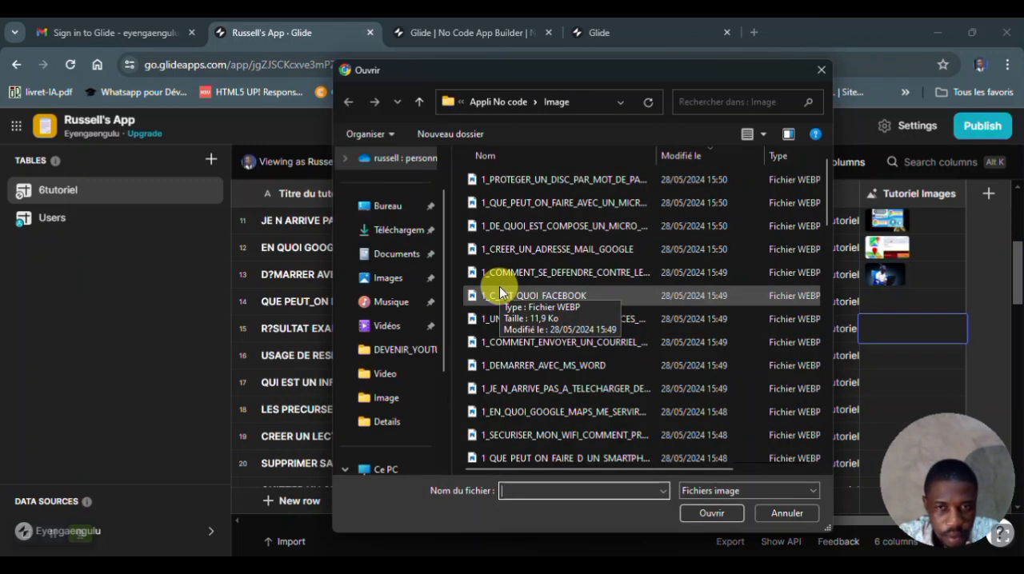
pyautogui.scroll(-2, 560, 336)
pyautogui.doubleClick(577, 347)
pyautogui.doubleClick(884, 356)
pyautogui.click(516, 292)
pyautogui.click(575, 351)
pyautogui.click(711, 510)
# - Upload the matching images from the Image folder into the Tutoriel Images cells of rows 17 and 18
pyautogui.moveTo(827, 206); pyautogui.dragTo(827, 257)
pyautogui.doubleClick(889, 390)
pyautogui.click(516, 286)
pyautogui.click(547, 392)
pyautogui.click(717, 514)
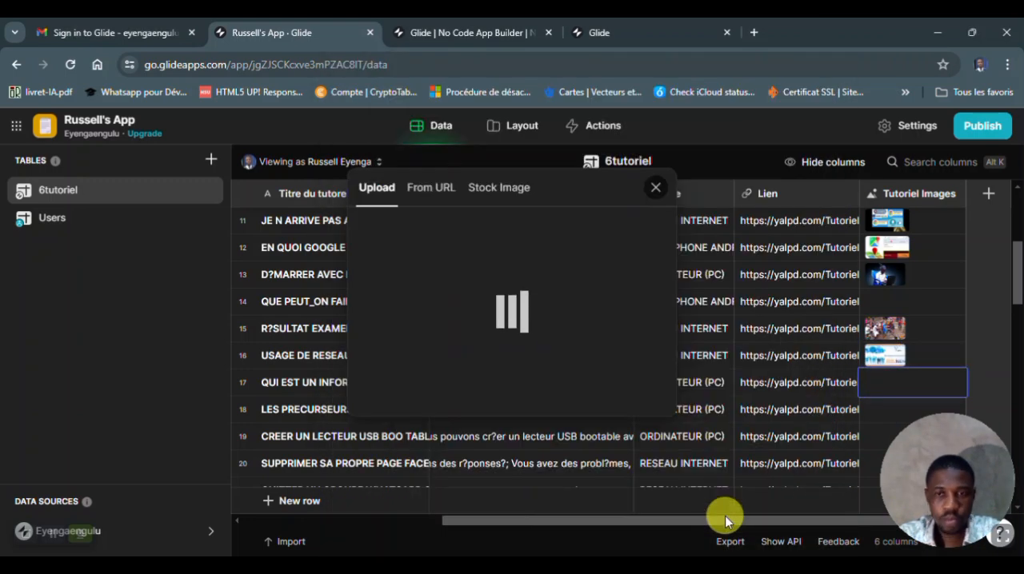
pyautogui.moveTo(1017, 240); pyautogui.dragTo(1017, 297)
pyautogui.doubleClick(878, 278)
pyautogui.click(498, 297)
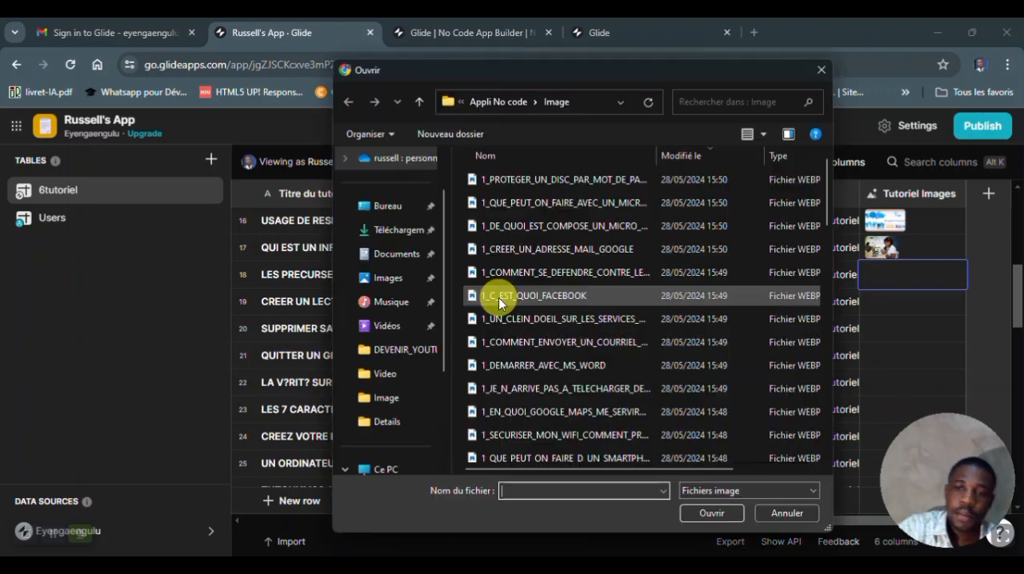
pyautogui.moveTo(826, 196); pyautogui.dragTo(827, 258)
pyautogui.click(545, 424)
pyautogui.click(712, 514)
# - Upload the matching images for the USB reader tutorial in row 19 and the Facebook page deletion tutorial in row 20
pyautogui.doubleClick(889, 301)
pyautogui.click(521, 295)
pyautogui.click(560, 361)
pyautogui.click(714, 514)
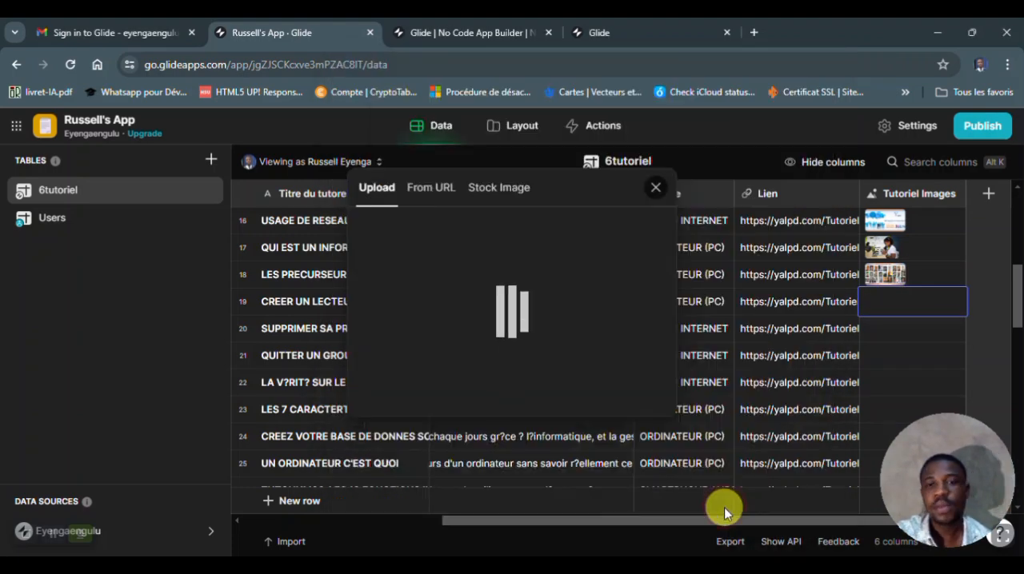
pyautogui.doubleClick(895, 331)
pyautogui.click(521, 292)
pyautogui.moveTo(827, 204); pyautogui.dragTo(828, 261)
pyautogui.click(561, 351)
pyautogui.click(717, 514)
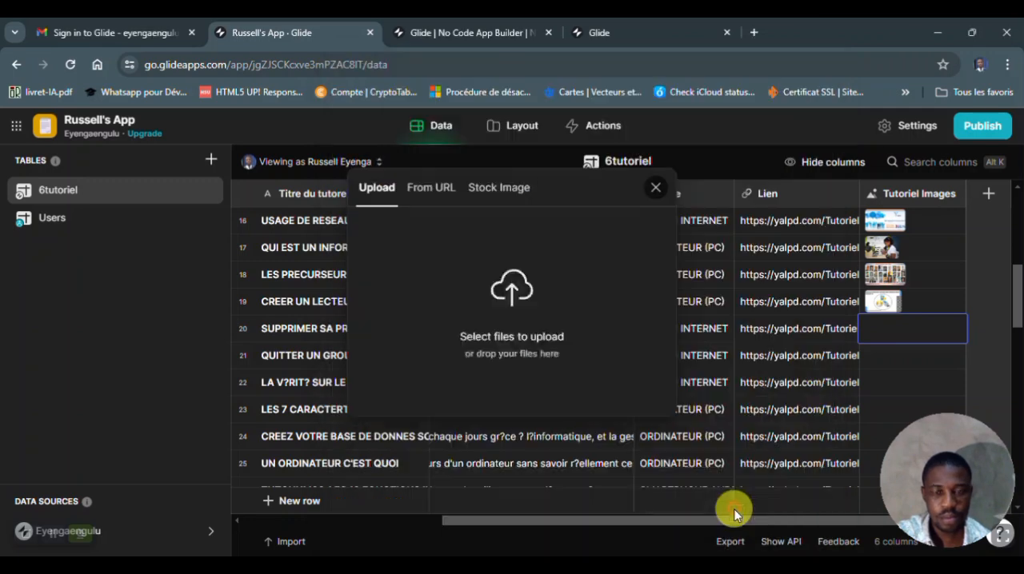
# - Upload the matching images from the Image folder into the Tutoriel Images cells of rows 21 and 22
pyautogui.doubleClick(892, 349)
pyautogui.click(516, 292)
pyautogui.moveTo(827, 212); pyautogui.dragTo(832, 254)
pyautogui.click(557, 329)
pyautogui.click(717, 514)
pyautogui.doubleClick(879, 384)
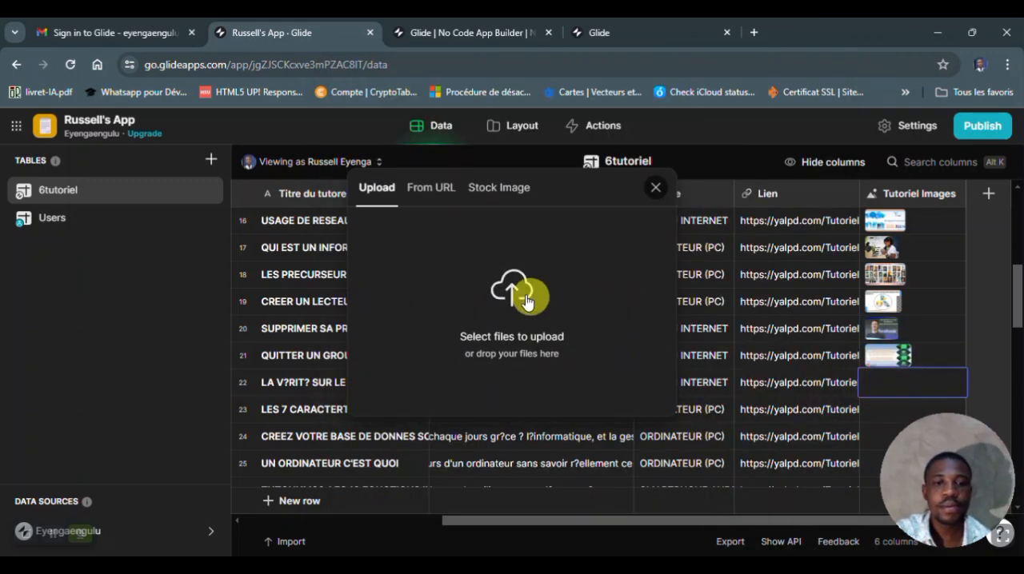
pyautogui.click(508, 292)
pyautogui.moveTo(830, 200); pyautogui.dragTo(832, 256)
pyautogui.click(594, 382)
pyautogui.click(717, 513)
# - Upload the matching images for the seven characteristics tutorial in row 23 and the database creation tutorial in row 24
pyautogui.moveTo(1016, 296); pyautogui.dragTo(1017, 318)
pyautogui.doubleClick(885, 304)
pyautogui.click(494, 303)
pyautogui.moveTo(827, 200); pyautogui.dragTo(827, 261)
pyautogui.click(552, 335)
pyautogui.click(716, 513)
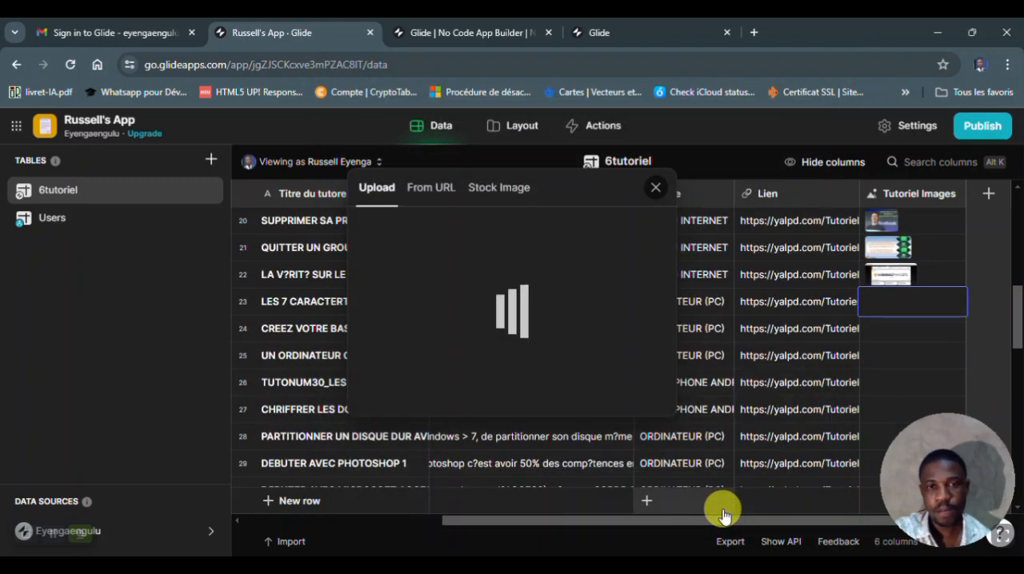
pyautogui.doubleClick(899, 329)
pyautogui.click(512, 320)
pyautogui.moveTo(792, 216); pyautogui.dragTo(837, 270)
pyautogui.click(571, 279)
pyautogui.click(717, 514)
# - Upload the matching images for UN ORDINATEUR C'EST QUOI in row 25 and the TUTONUM30 tutorial in row 26
pyautogui.scroll(-1, 936, 283)
pyautogui.doubleClick(912, 274)
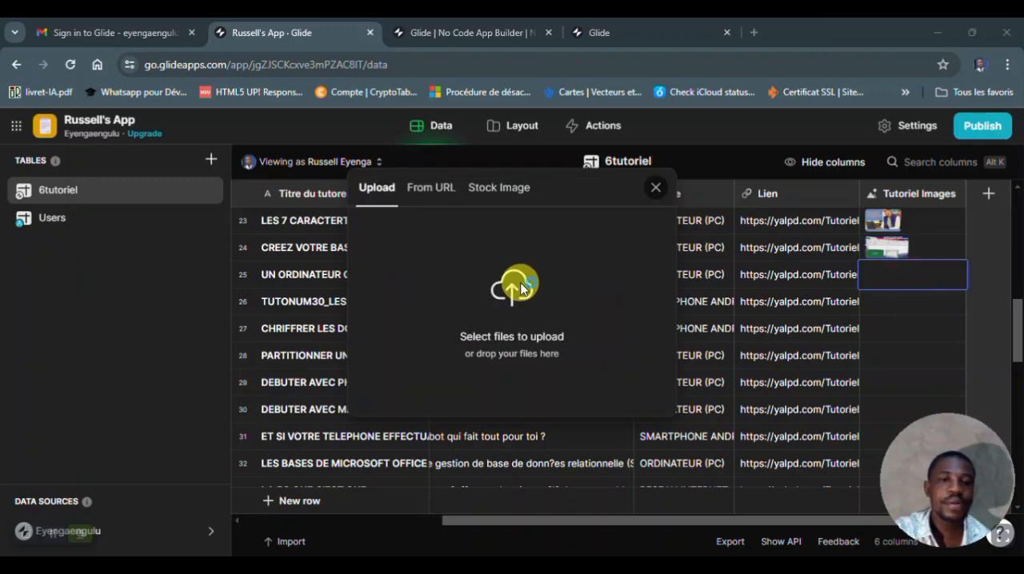
pyautogui.click(512, 311)
pyautogui.moveTo(824, 226); pyautogui.dragTo(808, 298)
pyautogui.click(569, 319)
pyautogui.click(708, 512)
pyautogui.doubleClick(905, 306)
pyautogui.click(507, 296)
pyautogui.click(571, 386)
pyautogui.click(724, 514)
# - Upload the matching images for the data encryption tutorial in row 27 and the disk partitioning tutorial in row 28
pyautogui.doubleClick(885, 328)
pyautogui.click(507, 296)
pyautogui.click(612, 388)
pyautogui.click(712, 512)
pyautogui.moveTo(1016, 321); pyautogui.dragTo(1017, 339)
pyautogui.doubleClick(911, 275)
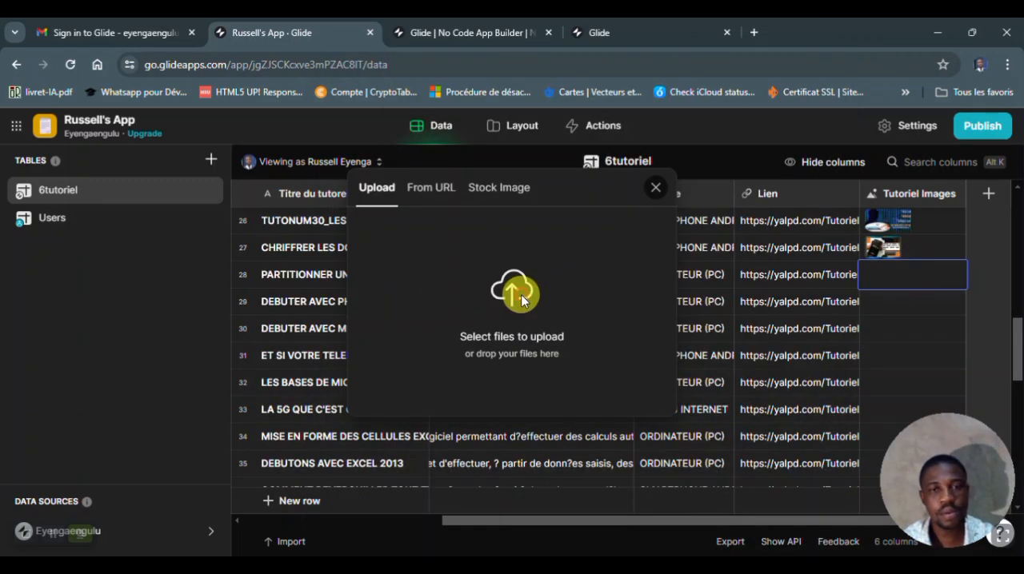
pyautogui.click(516, 292)
pyautogui.moveTo(826, 211); pyautogui.dragTo(823, 303)
pyautogui.click(620, 385)
pyautogui.click(718, 514)
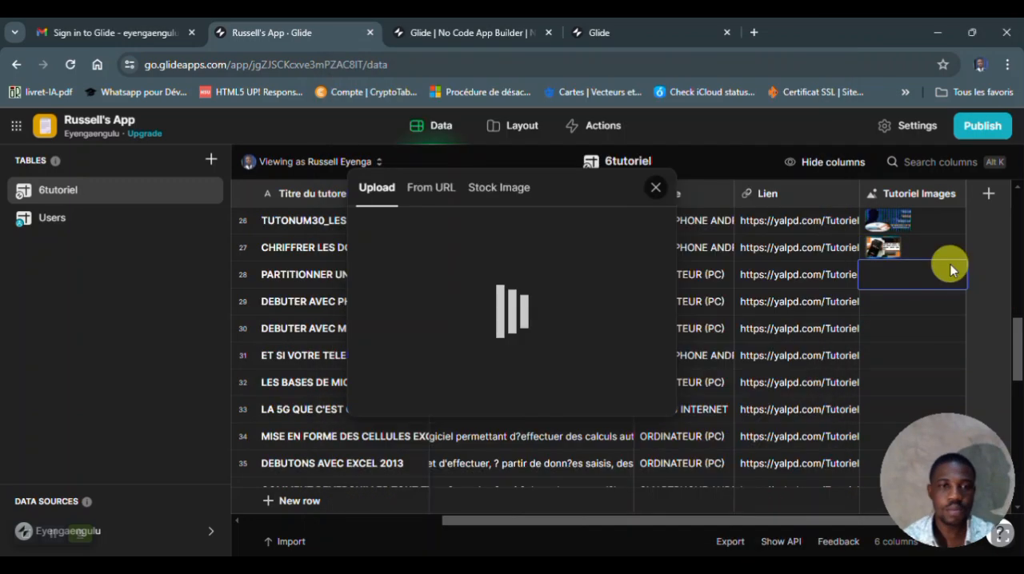
# - Upload the Photoshop tutorial's image into row 29's Tutoriel Images cell and 1_DEBUTER_AVEC_MICROSOFT_ACCESS into row 30's
pyautogui.doubleClick(920, 300)
pyautogui.click(489, 284)
pyautogui.moveTo(826, 216); pyautogui.dragTo(815, 295)
pyautogui.click(624, 376)
pyautogui.click(712, 512)
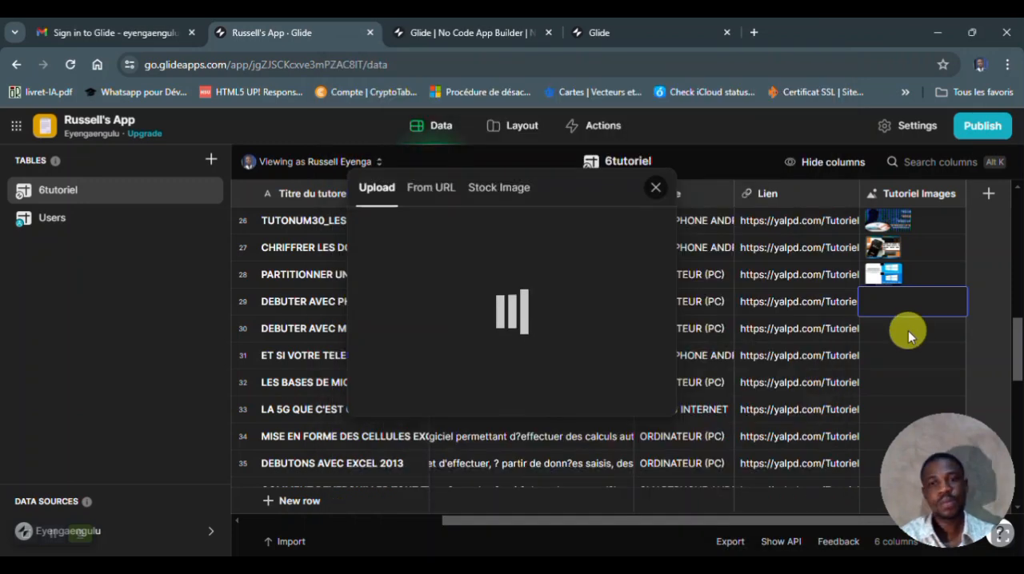
pyautogui.doubleClick(908, 330)
pyautogui.click(509, 293)
pyautogui.moveTo(826, 217); pyautogui.dragTo(826, 288)
pyautogui.click(570, 391)
pyautogui.moveTo(433, 69); pyautogui.dragTo(477, 69)
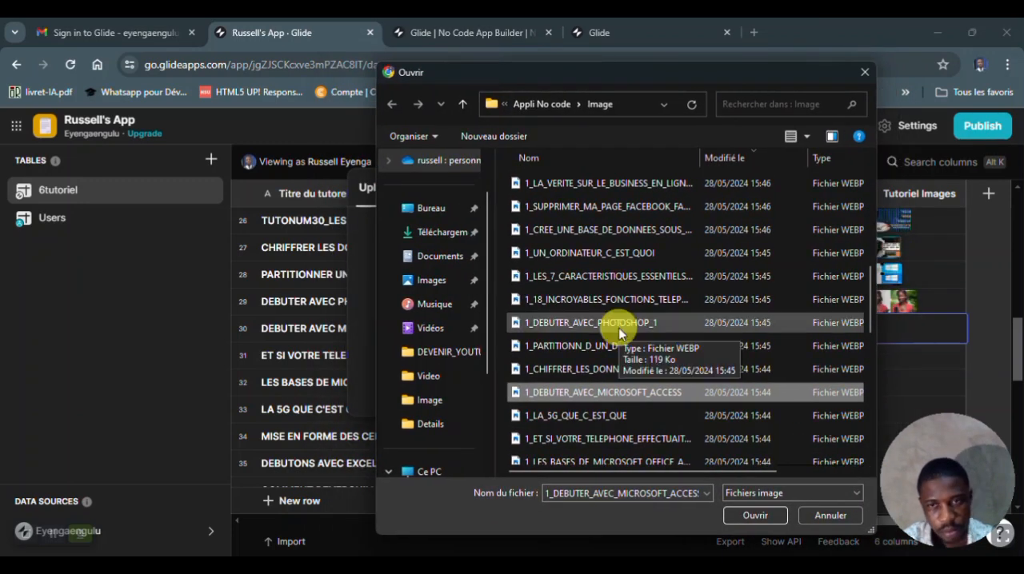
pyautogui.moveTo(608, 71); pyautogui.dragTo(415, 88)
pyautogui.click(555, 529)
# - Upload 1_ET_SI_VOTRE_TELEPHONE_EFFECTUAIT… into row 31's Tutoriel Images cell and 1_LES_BASES_DE_MICROSOFT_OFFICE_A… into row 32's
pyautogui.doubleClick(909, 355)
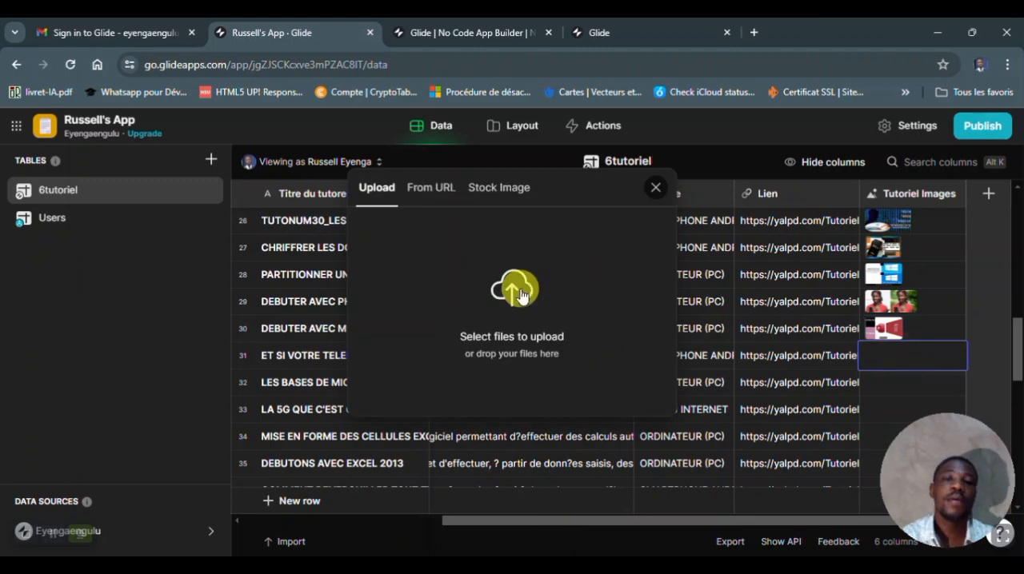
pyautogui.click(520, 292)
pyautogui.moveTo(675, 221); pyautogui.dragTo(672, 325)
pyautogui.doubleClick(486, 357)
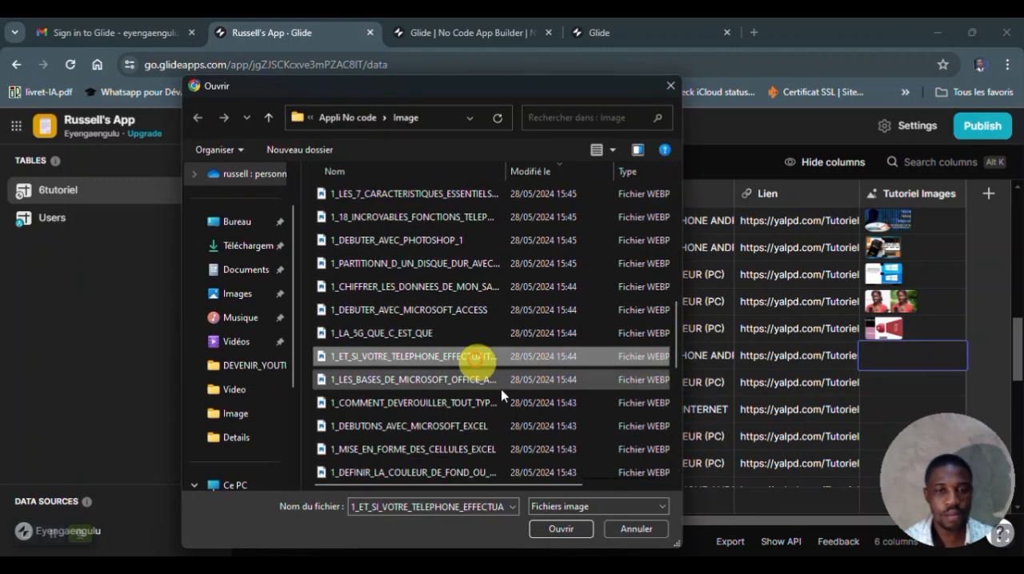
pyautogui.doubleClick(894, 382)
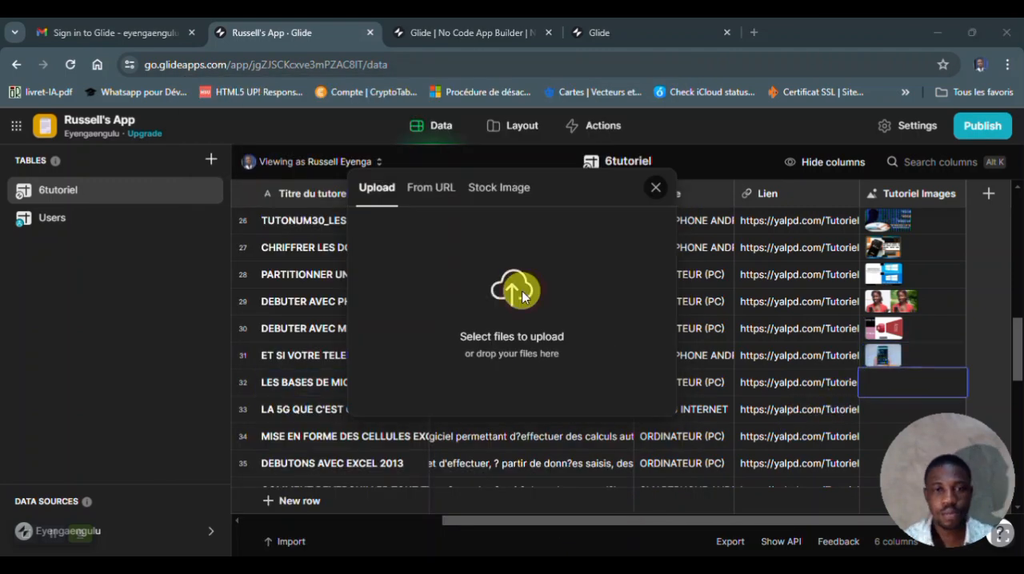
pyautogui.click(517, 288)
pyautogui.moveTo(678, 221); pyautogui.dragTo(676, 240)
pyautogui.doubleClick(365, 384)
# - Upload an image from the Image folder into row 35's Tutoriel Images cell, for DEBUTONS AVEC EXCEL 2013
pyautogui.moveTo(1015, 337); pyautogui.dragTo(1014, 359)
pyautogui.doubleClick(909, 329)
pyautogui.click(514, 282)
pyautogui.moveTo(675, 207); pyautogui.dragTo(669, 339)
pyautogui.click(472, 429)
pyautogui.click(552, 529)
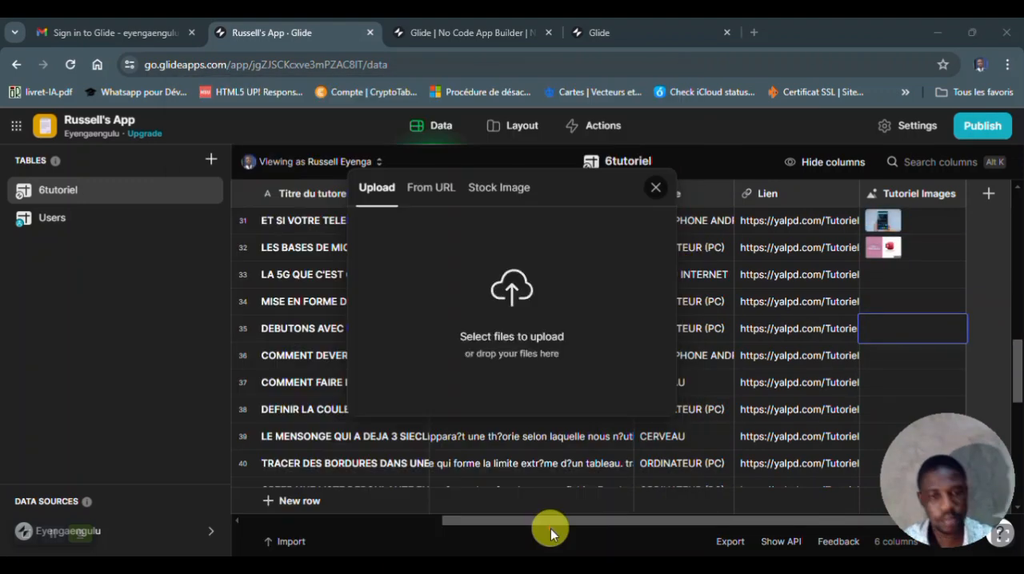
# - Upload images from the Image folder into the Tutoriel Images cells of rows 58 and 57 near the table's end
pyautogui.moveTo(1016, 365); pyautogui.dragTo(1002, 466)
pyautogui.doubleClick(872, 441)
pyautogui.click(514, 285)
pyautogui.doubleClick(464, 468)
pyautogui.doubleClick(870, 406)
pyautogui.click(518, 298)
pyautogui.doubleClick(681, 393)
# - Upload the Word tutorial's image into row 56's Tutoriel Images cell and the Excel tutorial's image into row 55's
pyautogui.doubleClick(909, 381)
pyautogui.click(514, 286)
pyautogui.doubleClick(672, 421)
pyautogui.doubleClick(898, 352)
pyautogui.click(514, 286)
pyautogui.doubleClick(672, 463)
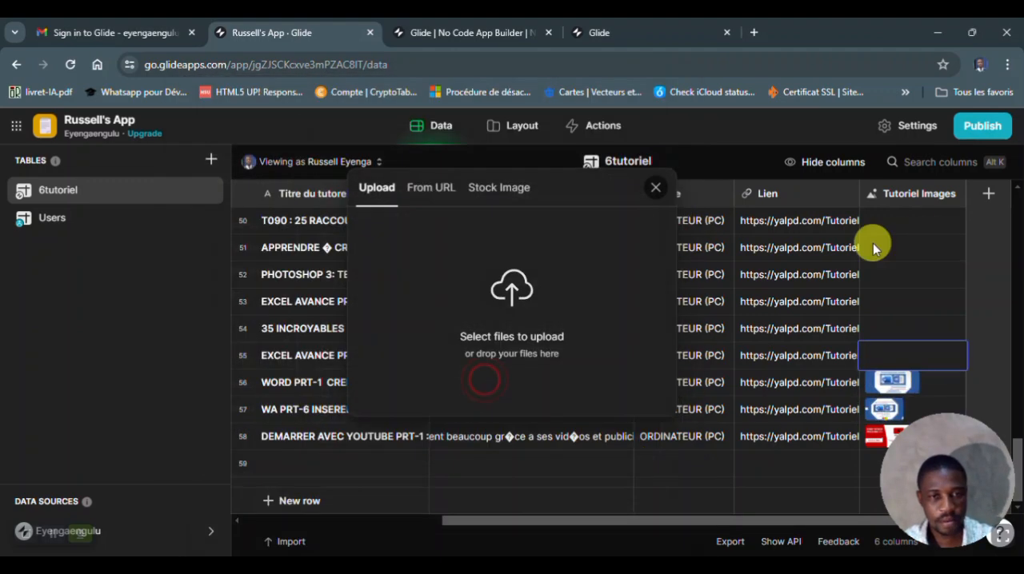
# - Try to upload an image from the Image folder into row 54's Tutoriel Images cell
pyautogui.doubleClick(885, 327)
pyautogui.click(515, 287)
pyautogui.click(494, 399)
pyautogui.doubleClick(494, 400)
# - Upload the Excel tutorial's image into row 53's Tutoriel Images cell and 1_DEBUTER_AVEC_PHOTOSHOP_2_1 into row 52's
pyautogui.doubleClick(866, 300)
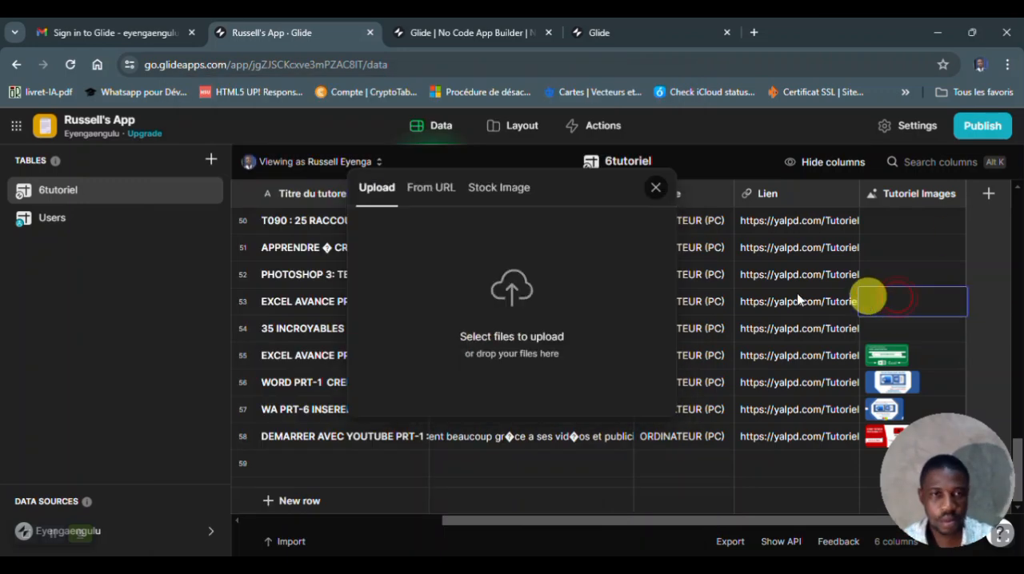
pyautogui.click(495, 289)
pyautogui.scroll(-10, 640, 376)
pyautogui.doubleClick(662, 473)
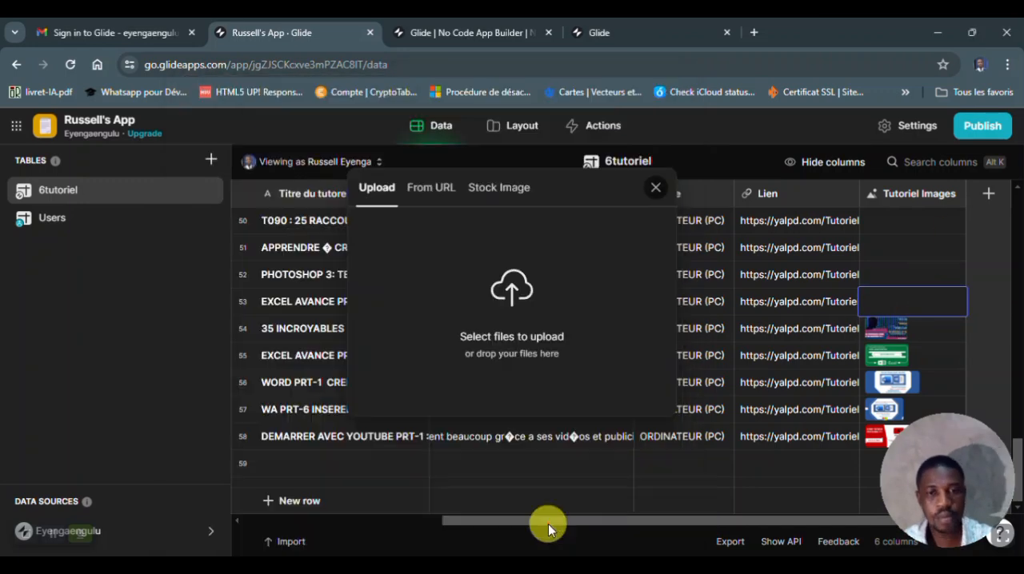
pyautogui.doubleClick(889, 267)
pyautogui.click(514, 287)
pyautogui.moveTo(678, 216); pyautogui.dragTo(677, 447)
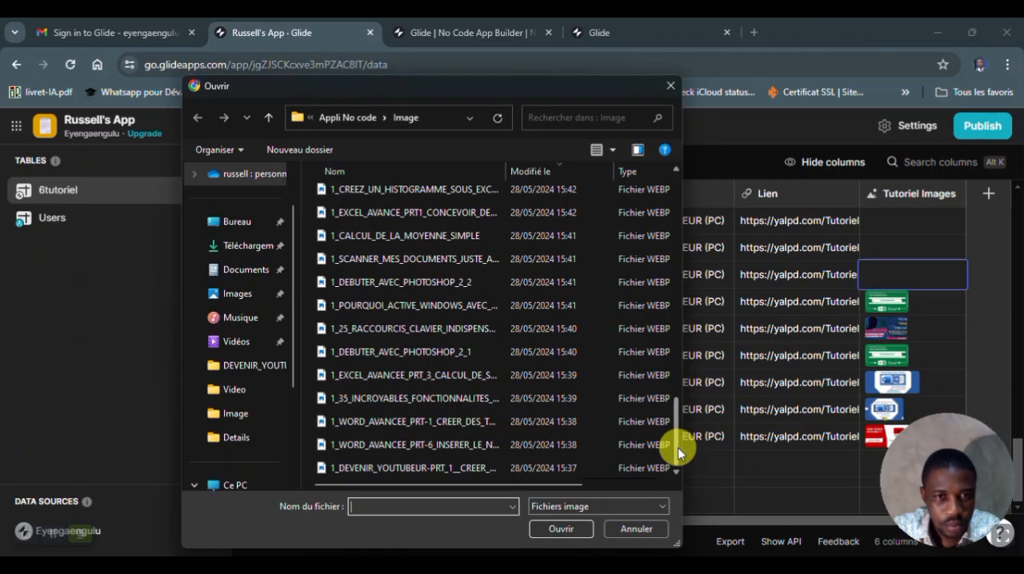
pyautogui.moveTo(376, 82); pyautogui.dragTo(528, 80)
pyautogui.doubleClick(608, 352)
# - Upload images from the Image folder into the Tutoriel Images cells of row 51 and row 50, the 25 RACCOURCIS tutorial
pyautogui.doubleClick(904, 248)
pyautogui.click(515, 289)
pyautogui.moveTo(830, 216); pyautogui.dragTo(832, 462)
pyautogui.doubleClick(575, 348)
pyautogui.doubleClick(914, 228)
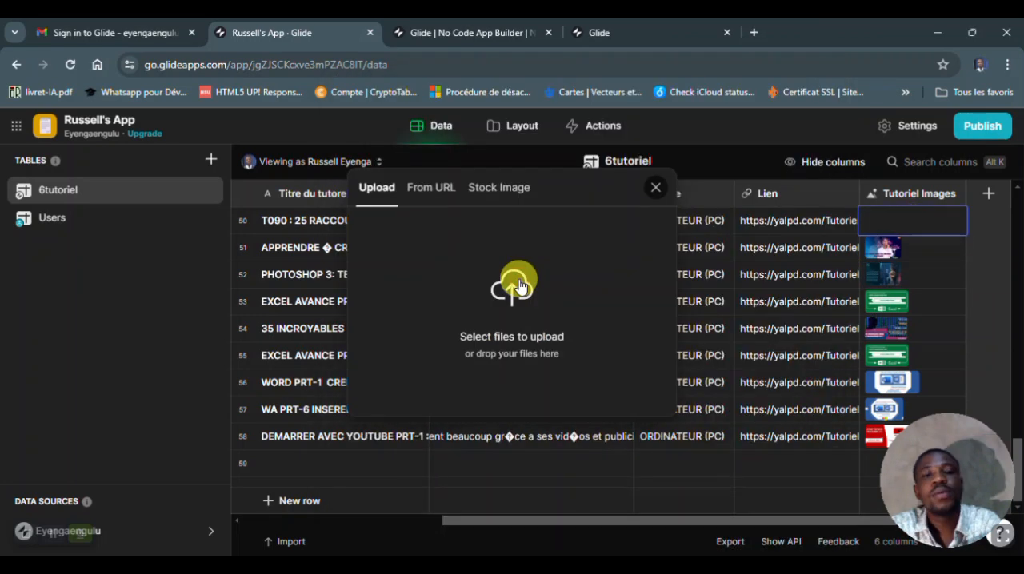
pyautogui.click(517, 280)
pyautogui.moveTo(830, 215); pyautogui.dragTo(840, 448)
pyautogui.doubleClick(617, 335)
# - Upload the POURQUOI_ACTIVE_WINDOWS image into row 49's Tutoriel Images cell and the EXCEL_AVANCE_PRT1_CONCEVOIR image into row 48's
pyautogui.scroll(3, 912, 322)
pyautogui.doubleClick(912, 321)
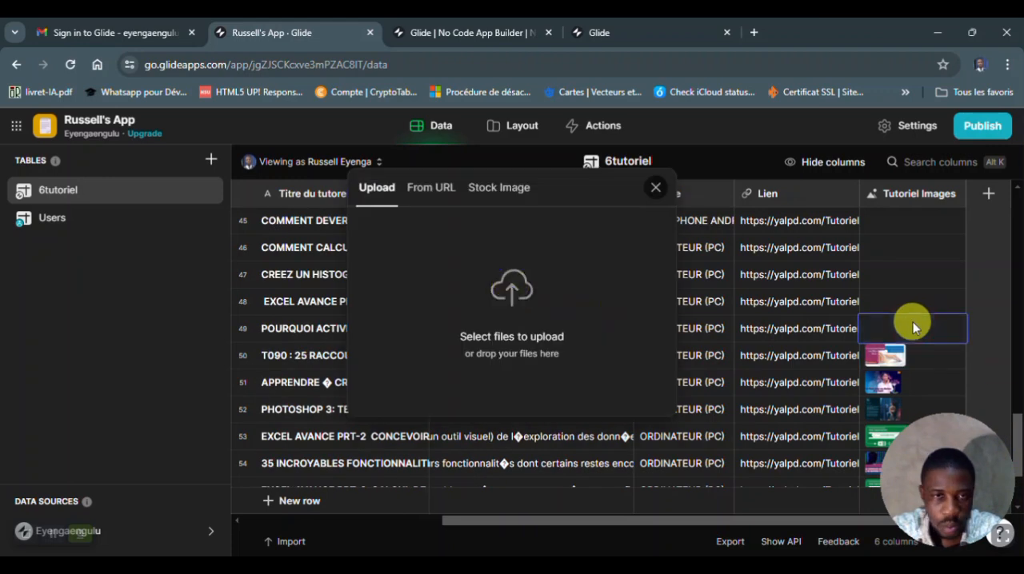
pyautogui.click(512, 286)
pyautogui.moveTo(835, 247); pyautogui.dragTo(858, 466)
pyautogui.doubleClick(568, 304)
pyautogui.doubleClick(909, 301)
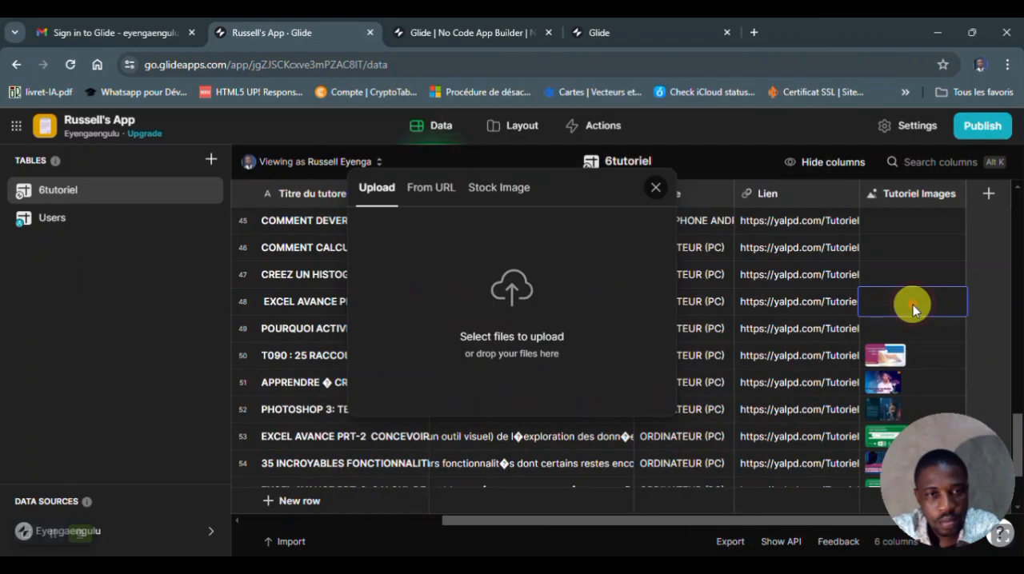
pyautogui.click(515, 286)
pyautogui.moveTo(832, 248); pyautogui.dragTo(836, 456)
pyautogui.doubleClick(550, 212)
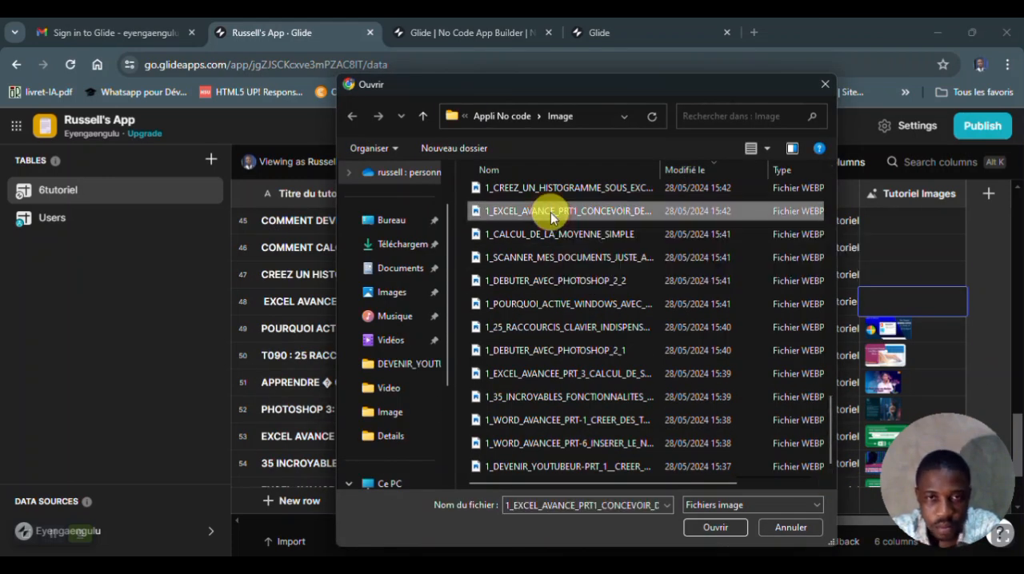
# - Upload the histogram tutorial's image into row 47's Tutoriel Images cell and the average calculation tutorial's image into row 46's
pyautogui.doubleClick(899, 278)
pyautogui.click(509, 294)
pyautogui.moveTo(833, 248); pyautogui.dragTo(838, 438)
pyautogui.doubleClick(553, 190)
pyautogui.doubleClick(904, 244)
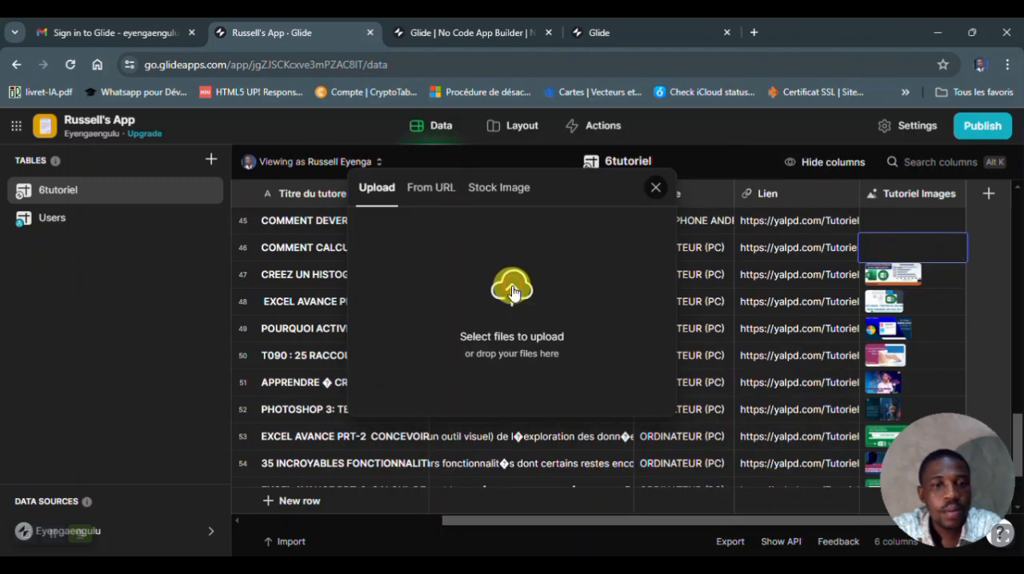
pyautogui.click(511, 287)
pyautogui.moveTo(837, 213); pyautogui.dragTo(842, 404)
pyautogui.click(560, 390)
pyautogui.click(727, 531)
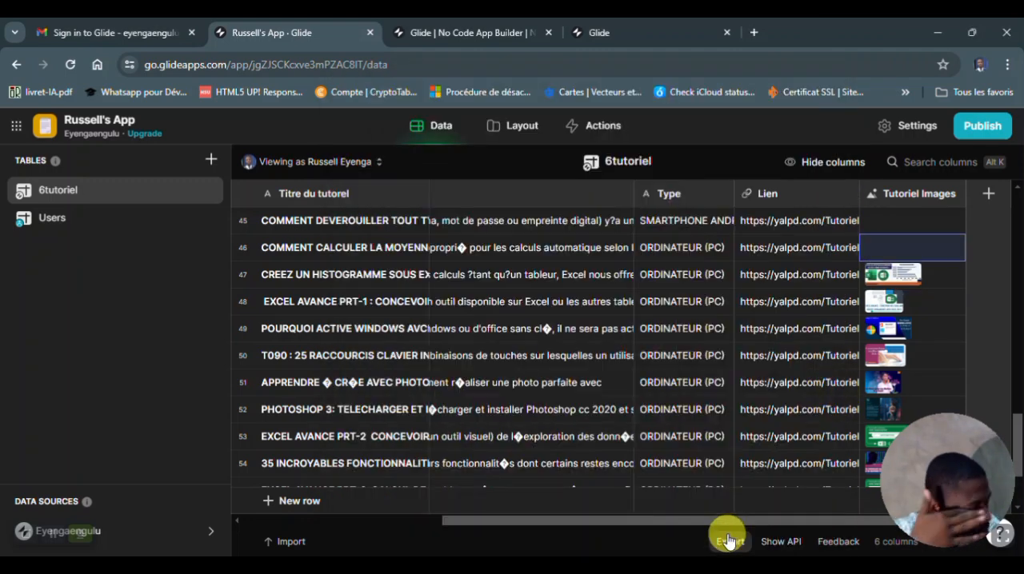
# - Upload the 1_COMMENT_DEVEROUILLER_TOUT_TYP image into row 45's Tutoriel Images cell
pyautogui.doubleClick(902, 219)
pyautogui.click(503, 281)
pyautogui.scroll(1, 824, 441)
pyautogui.click(560, 206)
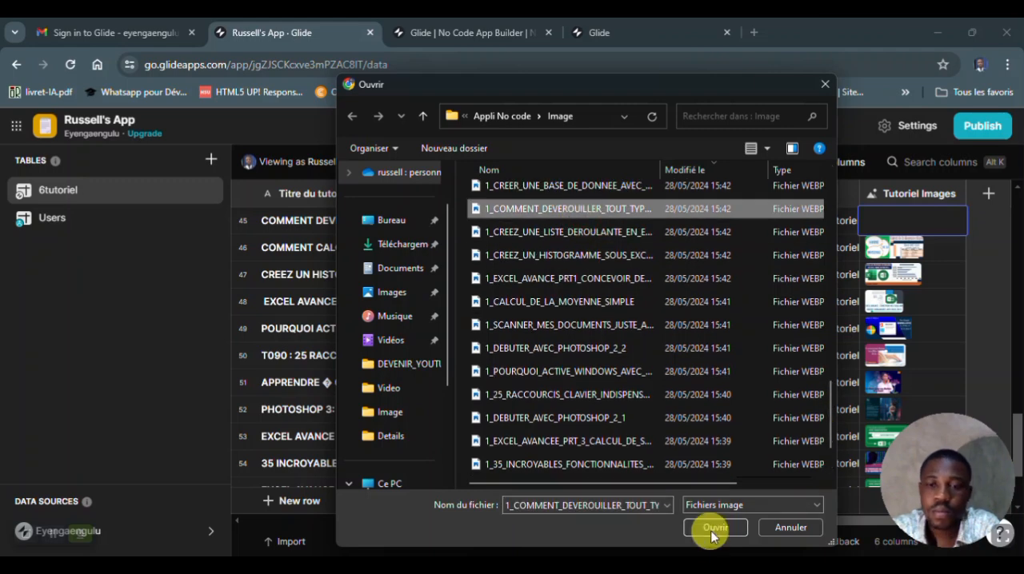
pyautogui.click(711, 530)
# - Upload an image from the Image folder into row 44's Tutoriel Images cell, for the SCANNER MES DOCUMENTS tutorial
pyautogui.scroll(1, 1017, 404)
pyautogui.scroll(4, 1017, 403)
pyautogui.scroll(-3, 1009, 399)
pyautogui.doubleClick(919, 394)
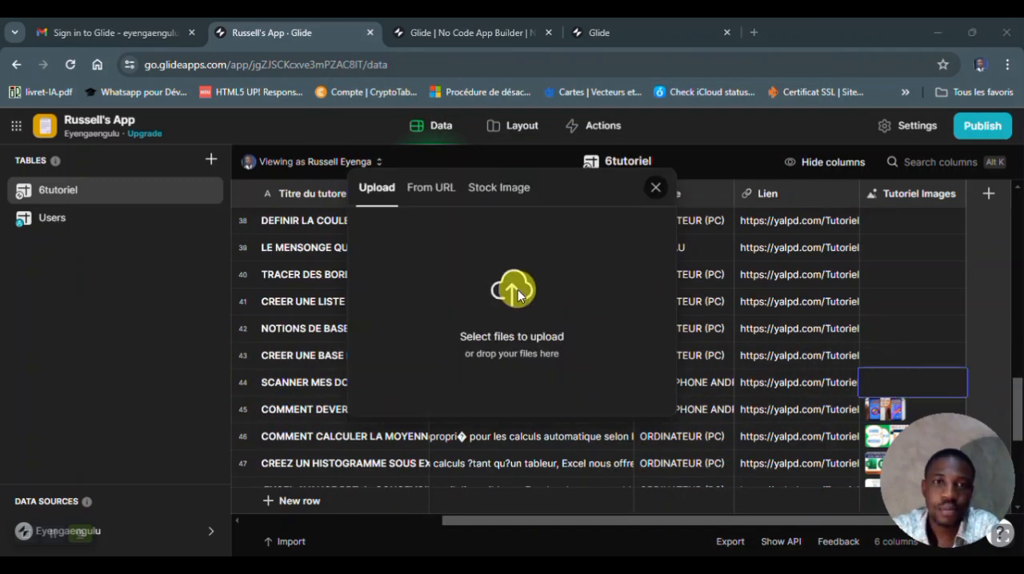
pyautogui.click(512, 285)
pyautogui.scroll(-7, 820, 404)
pyautogui.scroll(3, 808, 364)
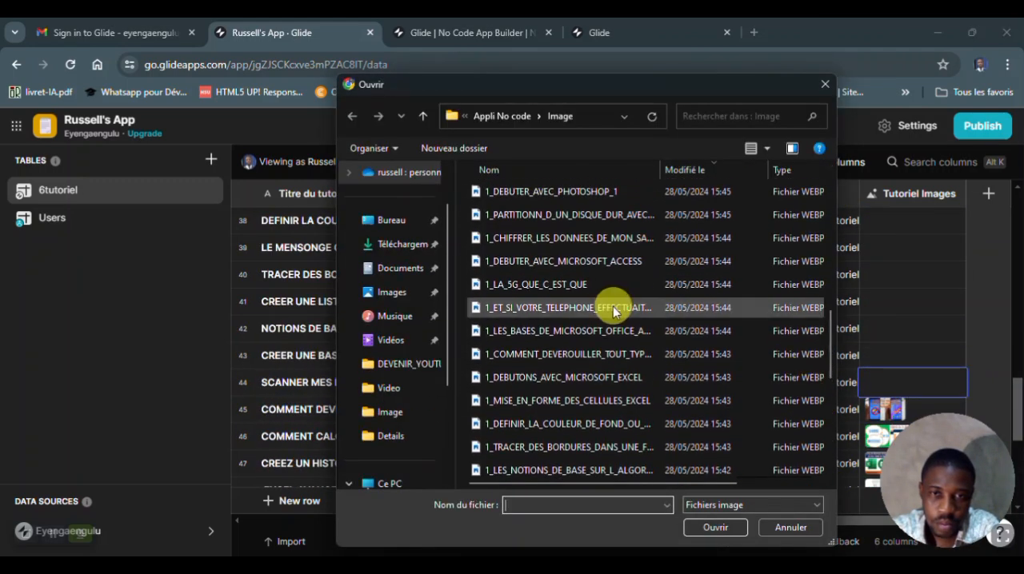
pyautogui.moveTo(830, 344); pyautogui.dragTo(834, 399)
pyautogui.click(568, 348)
pyautogui.click(714, 528)
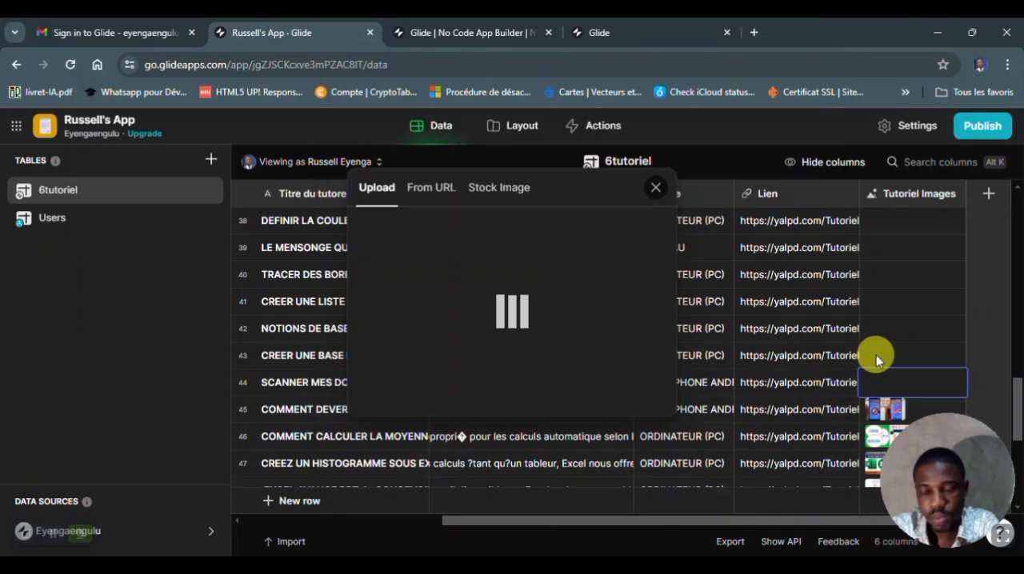
# - Upload the 1_CREER_UNE_BASE_DE_DONNEE_AVEC image into row 43's Tutoriel Images cell
pyautogui.click(892, 355)
pyautogui.doubleClick(892, 355)
pyautogui.click(512, 286)
pyautogui.scroll(2, 820, 464)
pyautogui.click(560, 261)
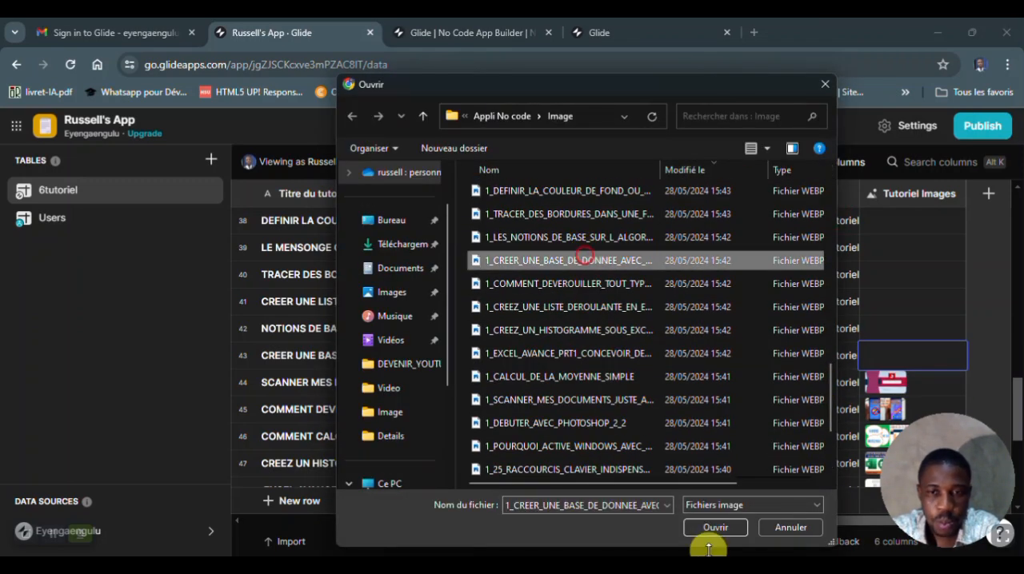
pyautogui.click(708, 528)
# - Upload the 1_LES_NOTIONS_DE_BASE_SUR_L_ALGOR image into row 42's Tutoriel Images cell
pyautogui.doubleClick(903, 327)
pyautogui.click(511, 295)
pyautogui.moveTo(834, 210); pyautogui.dragTo(840, 368)
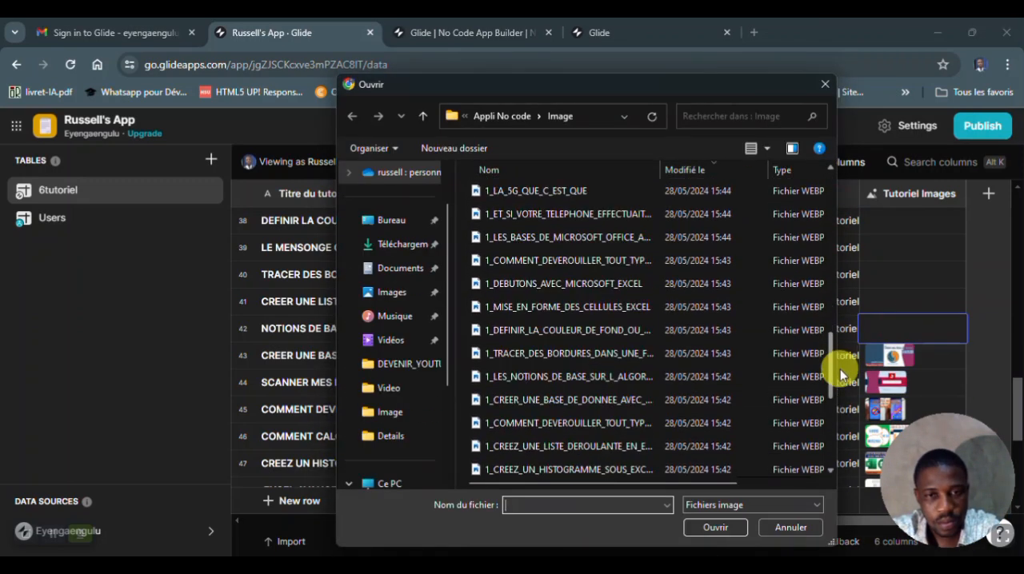
pyautogui.click(592, 376)
pyautogui.click(714, 526)
# - Upload the drop-down list tutorial's image into row 41's Tutoriel Images cell
pyautogui.click(899, 308)
pyautogui.doubleClick(899, 307)
pyautogui.click(528, 288)
pyautogui.scroll(3, 829, 425)
pyautogui.click(649, 346)
pyautogui.doubleClick(649, 346)
# - Upload the image for the TRACER DES BORDURES tutorial into row 40's Tutoriel Images cell
pyautogui.scroll(2, 906, 324)
pyautogui.doubleClick(906, 325)
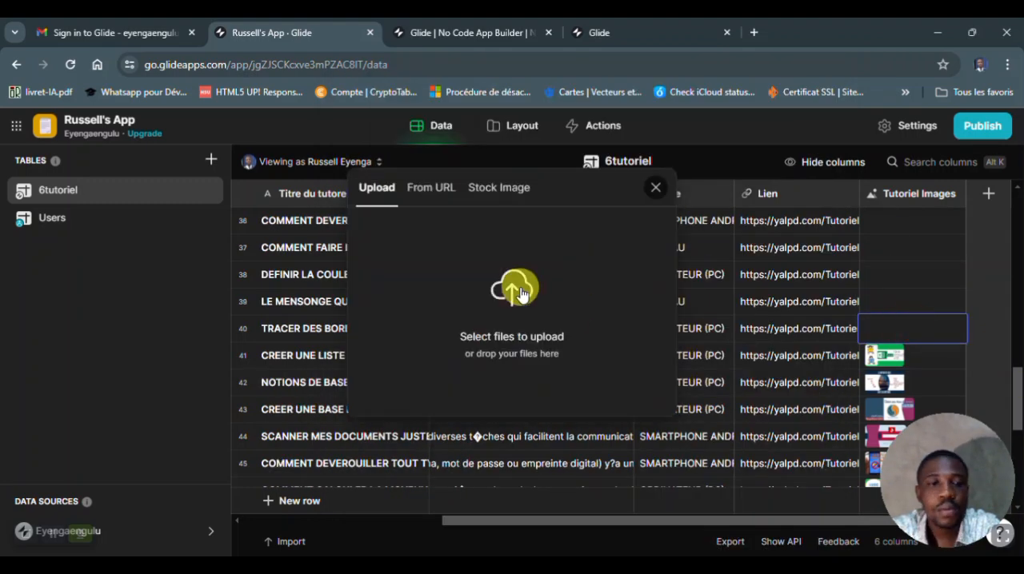
pyautogui.click(512, 288)
pyautogui.moveTo(832, 230); pyautogui.dragTo(840, 370)
pyautogui.click(616, 421)
pyautogui.click(720, 526)
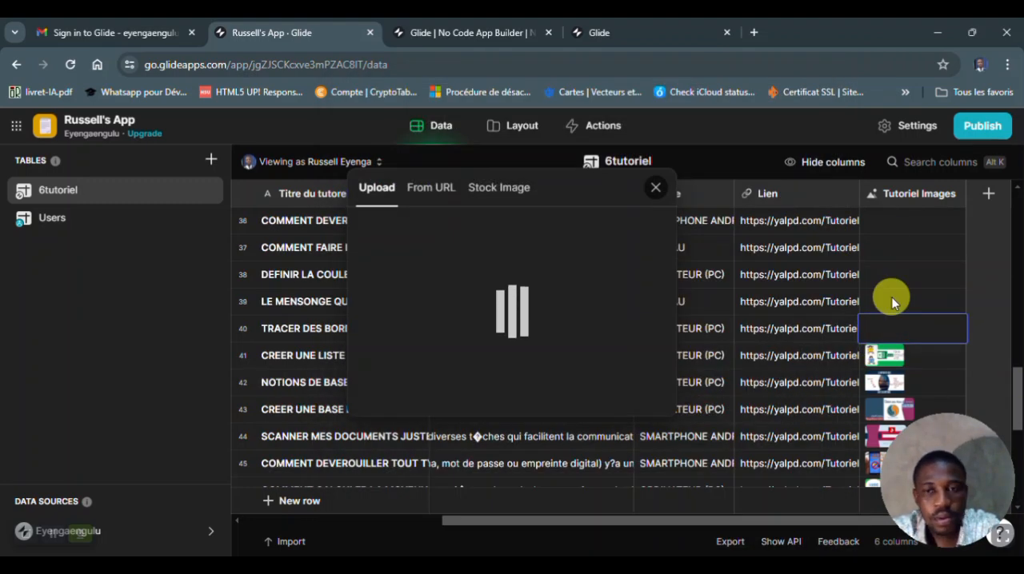
# - Upload the image for the DEFINIR LA COULEUR DE FOND tutorial into row 38's Tutoriel Images cell
pyautogui.click(882, 251)
pyautogui.click(883, 275)
pyautogui.doubleClick(883, 274)
pyautogui.click(517, 290)
pyautogui.click(714, 525)
# - Upload the image for the COMMENT DEVEROUILLER tutorial into row 36's Tutoriel Images cell
pyautogui.scroll(1, 887, 322)
pyautogui.click(884, 323)
pyautogui.doubleClick(888, 302)
pyautogui.click(518, 289)
pyautogui.moveTo(831, 223); pyautogui.dragTo(836, 384)
pyautogui.doubleClick(668, 411)
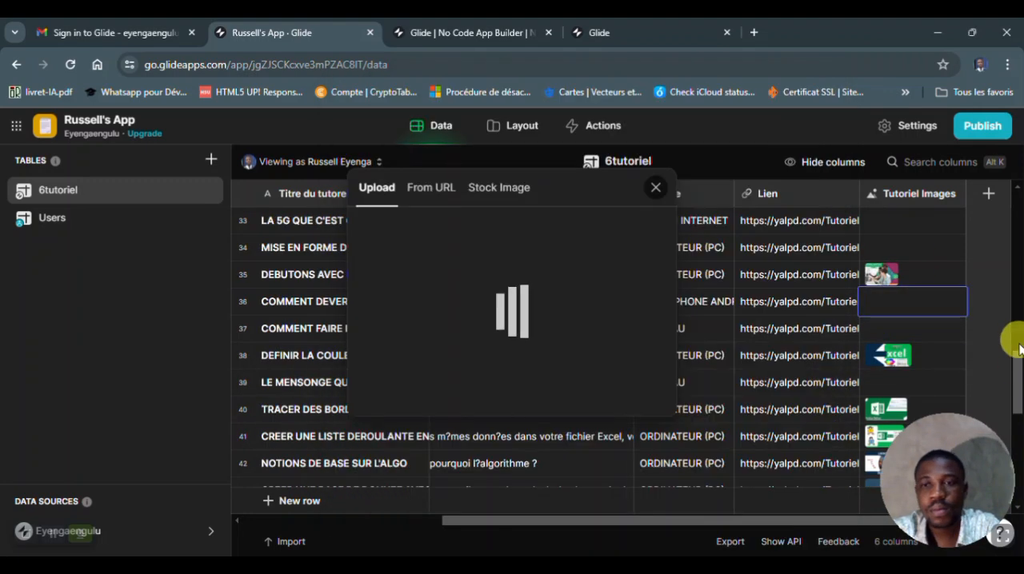
# - Upload the image for the MISE EN FORME DES CELLULES tutorial into row 34's Tutoriel Images cell
pyautogui.scroll(1, 1014, 360)
pyautogui.doubleClick(911, 328)
pyautogui.click(527, 282)
pyautogui.moveTo(829, 222); pyautogui.dragTo(832, 309)
pyautogui.scroll(-4, 615, 406)
pyautogui.doubleClick(615, 397)
# - Upload the image for LA 5G QUE C'EST QUE into row 33's Tutoriel Images cell
pyautogui.doubleClick(878, 299)
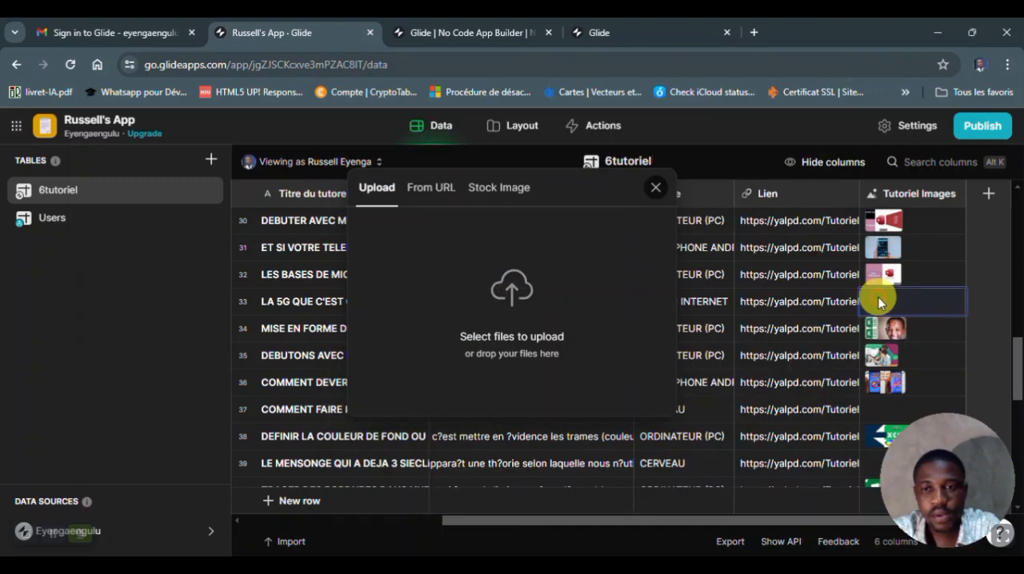
pyautogui.click(516, 294)
pyautogui.scroll(-5, 827, 262)
pyautogui.click(560, 438)
pyautogui.click(717, 524)
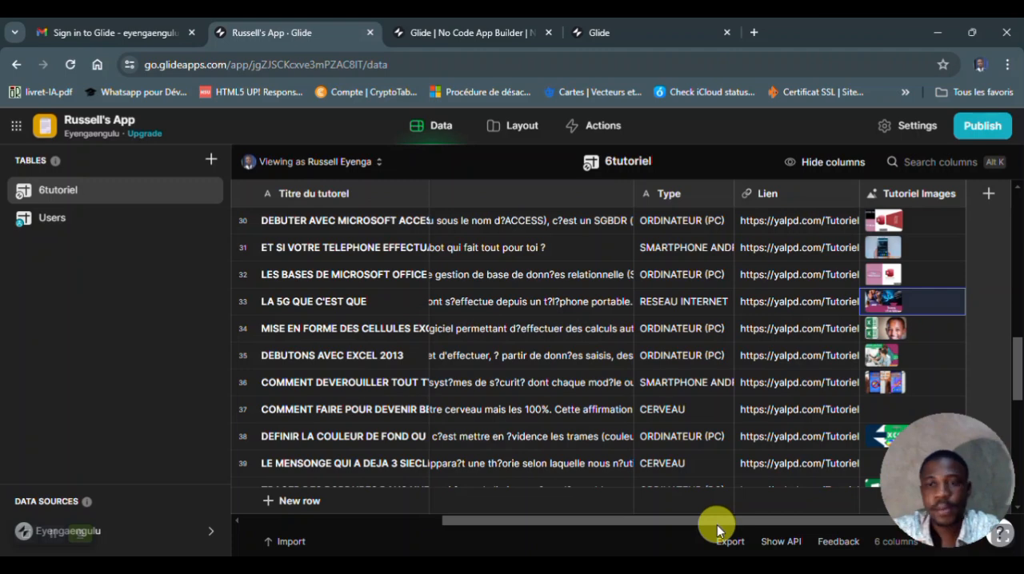
# - Look over the uploaded images, open the app's layout and set the Tutoriel screen's style to Card
pyautogui.moveTo(1017, 350); pyautogui.dragTo(1013, 325)
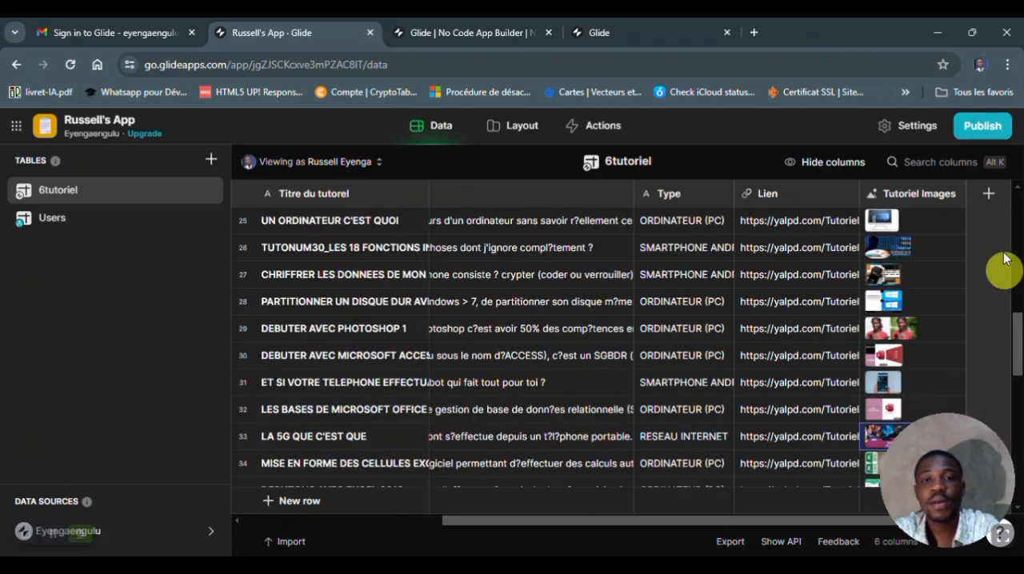
pyautogui.moveTo(1005, 260); pyautogui.dragTo(1005, 224)
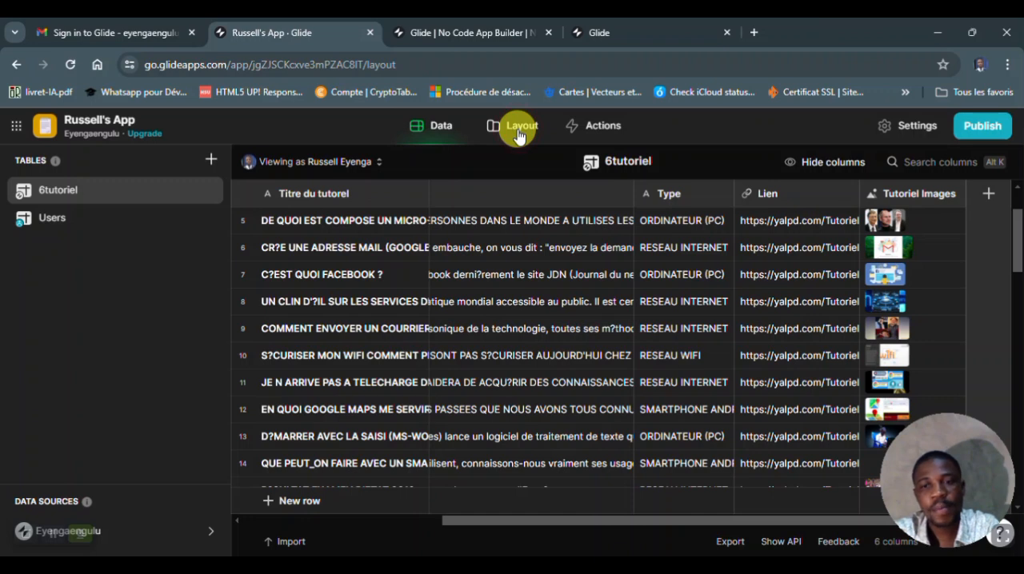
pyautogui.click(518, 133)
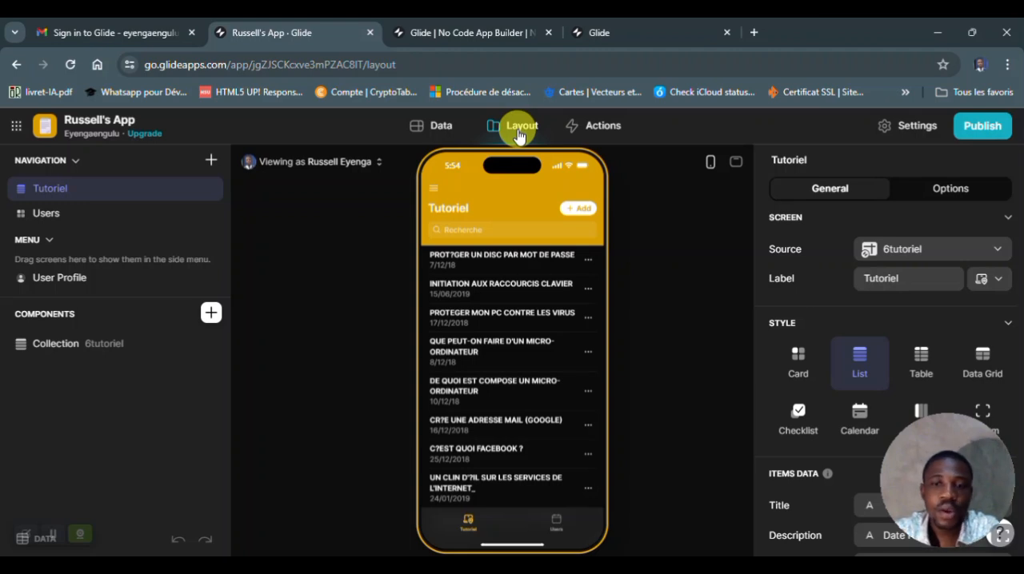
pyautogui.click(799, 359)
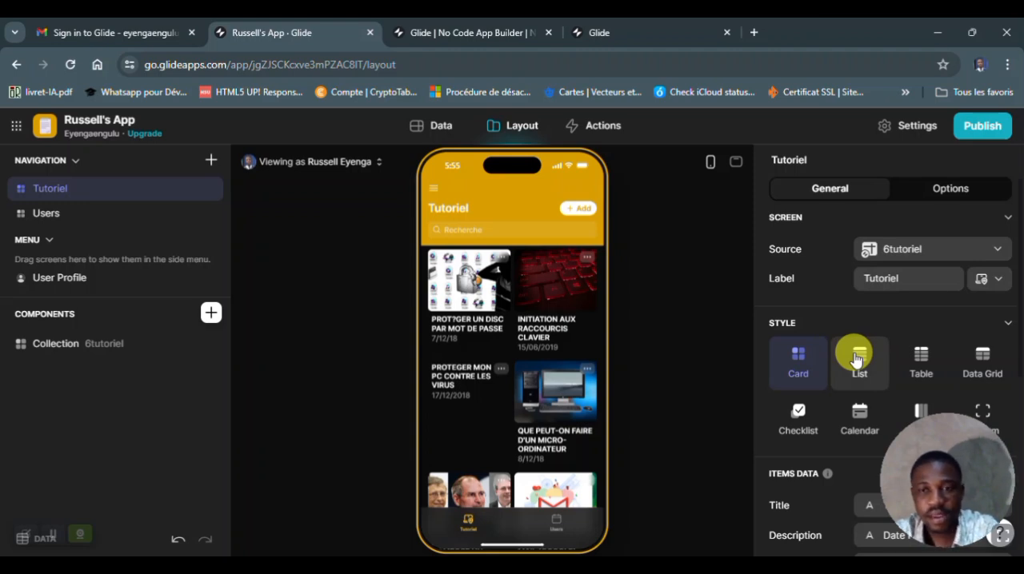
# - Try the Table and Data Grid styles on the Tutoriel screen and return to the Card style
pyautogui.click(920, 356)
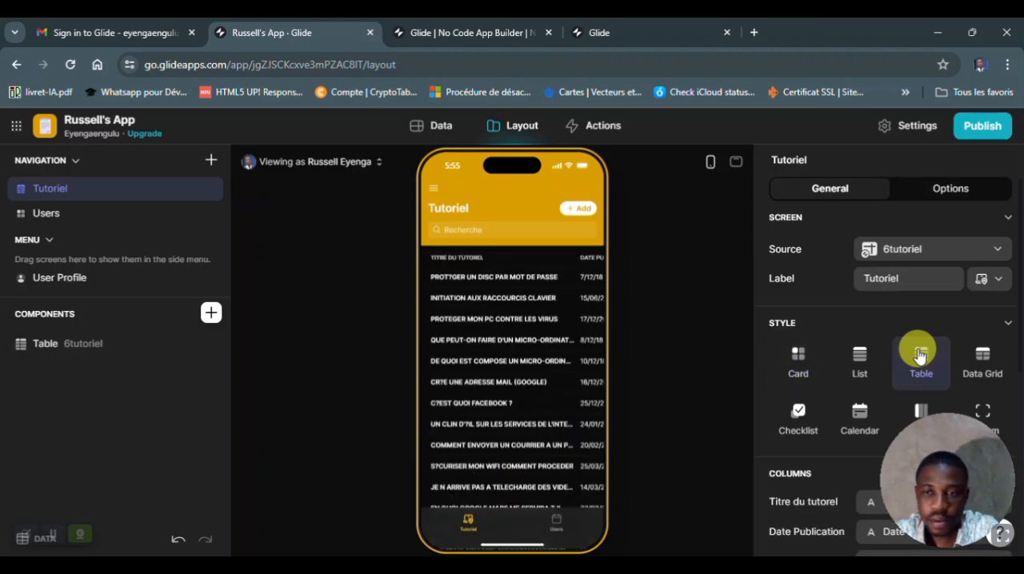
pyautogui.click(984, 359)
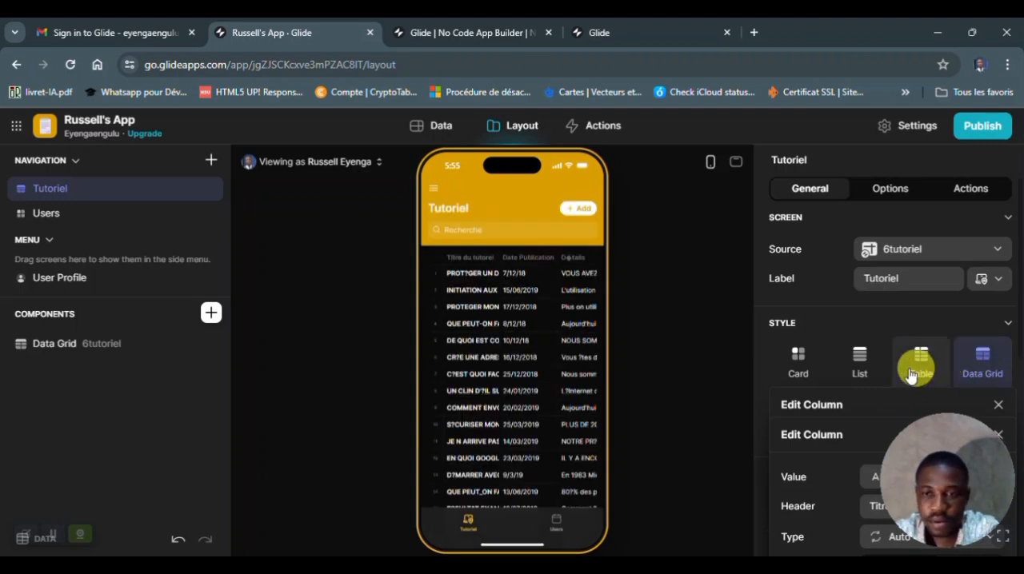
pyautogui.click(797, 361)
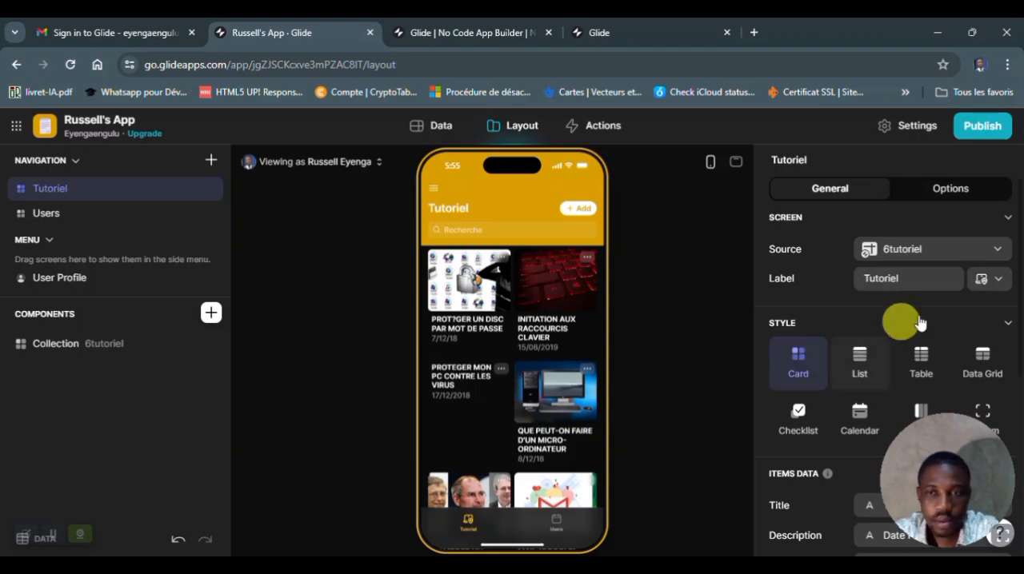
# - Set the Meta field of the Tutoriel cards' items data to the Détails column
pyautogui.moveTo(1019, 308); pyautogui.dragTo(1018, 415)
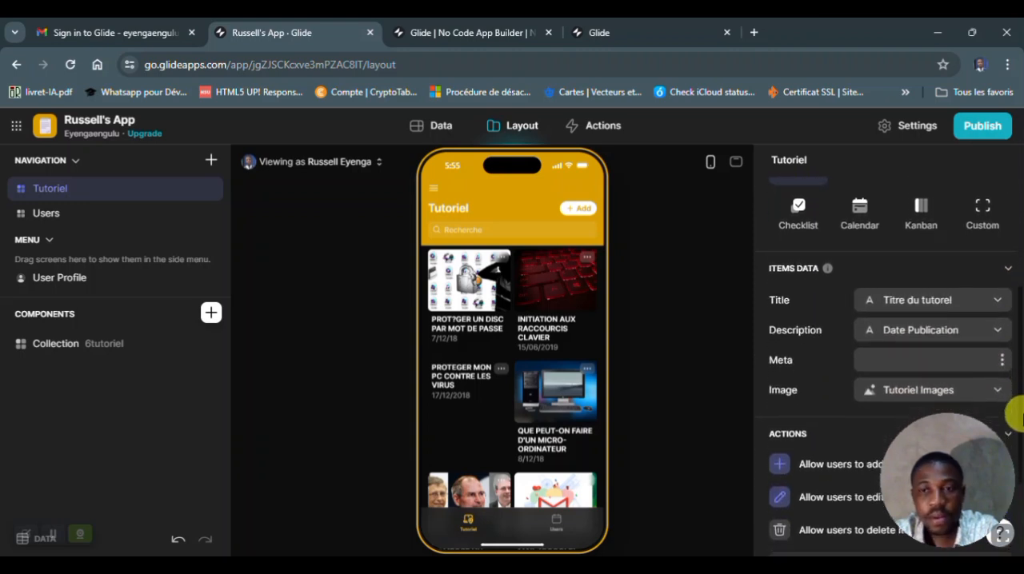
pyautogui.click(1002, 360)
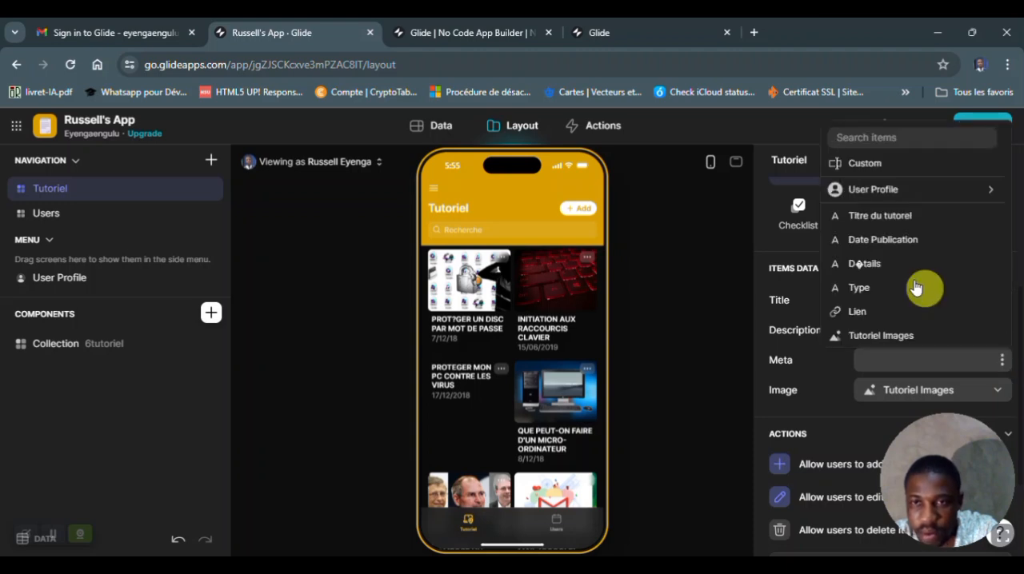
pyautogui.click(885, 264)
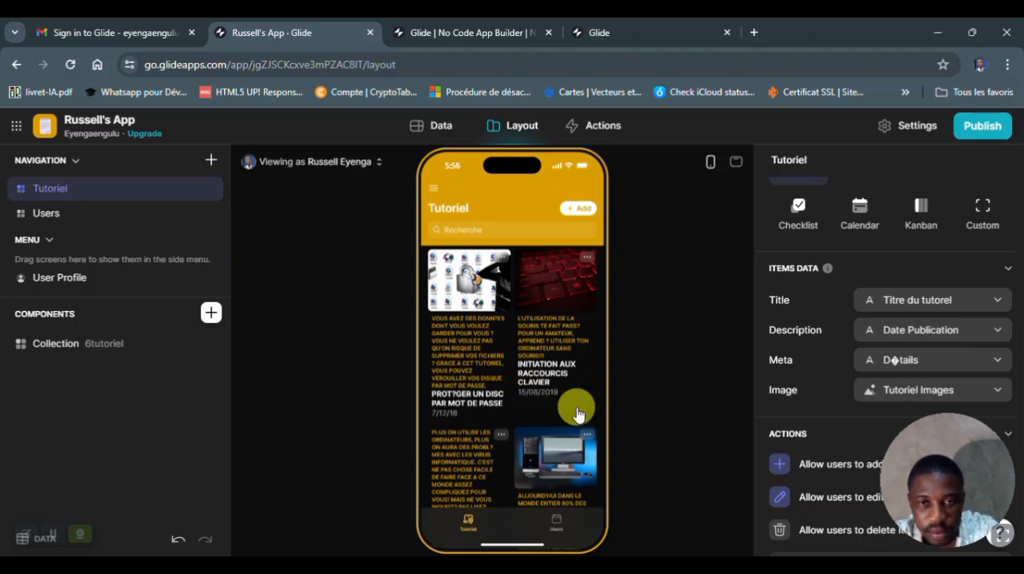
# - Review the Tutoriel screen's user actions, visibility and navigation options, and items data settings
pyautogui.moveTo(1014, 340); pyautogui.dragTo(1015, 438)
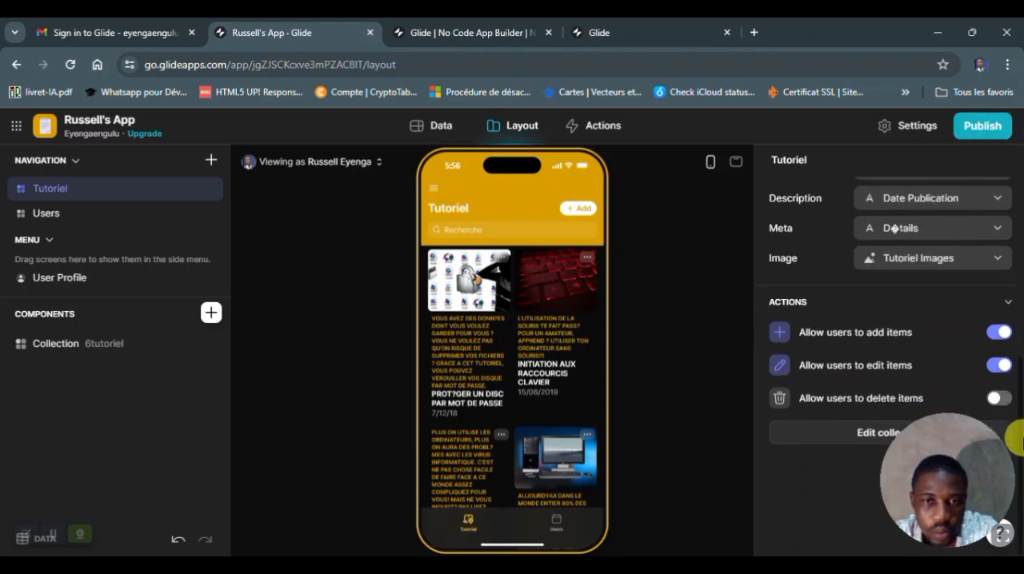
pyautogui.moveTo(1016, 386); pyautogui.dragTo(1012, 218)
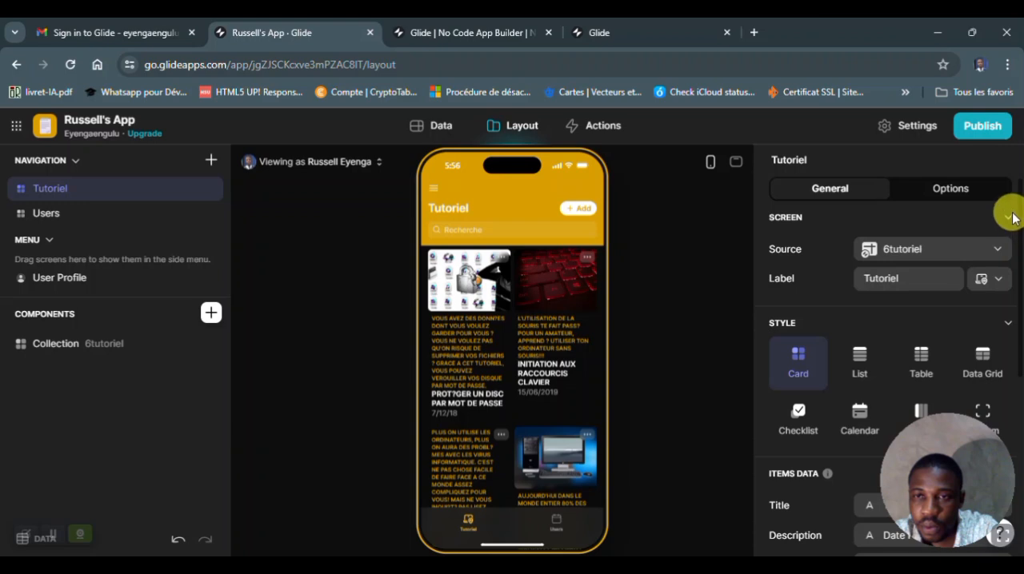
pyautogui.click(956, 191)
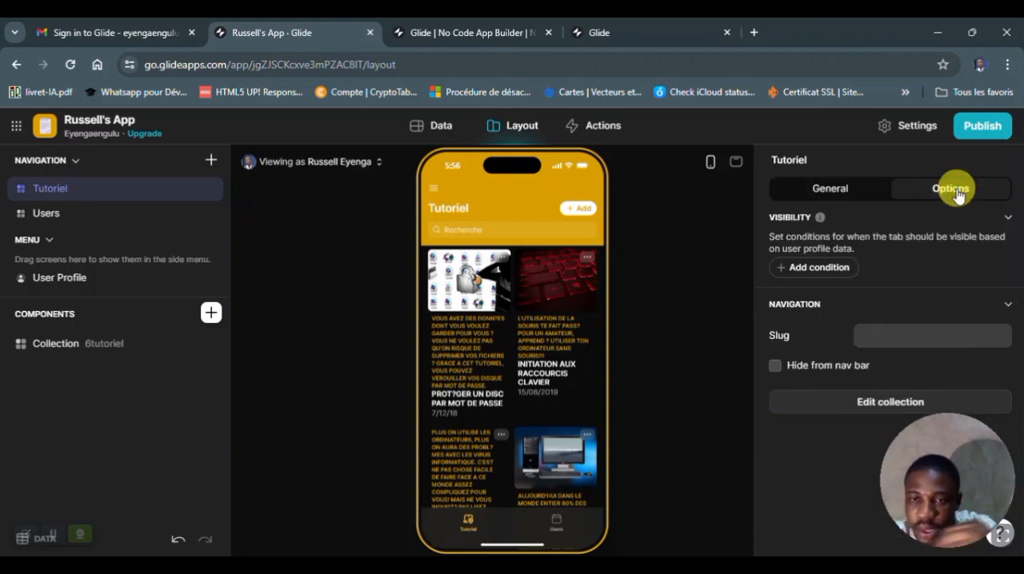
pyautogui.click(846, 191)
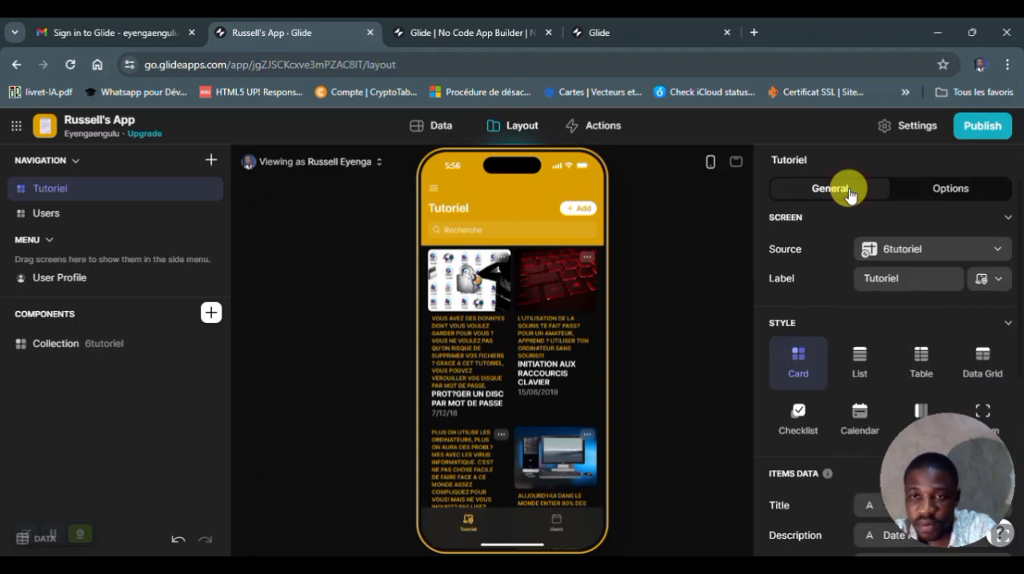
pyautogui.scroll(-3, 850, 195)
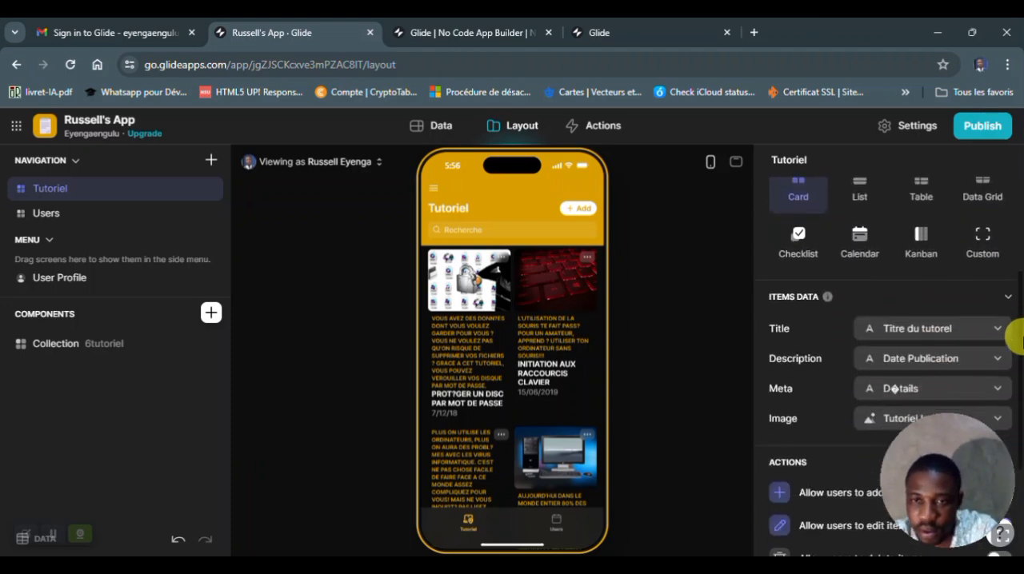
# - Try the Lien column as the Title of the Tutoriel cards and return it to Titre du tutorel
pyautogui.click(997, 335)
pyautogui.click(856, 530)
pyautogui.click(997, 328)
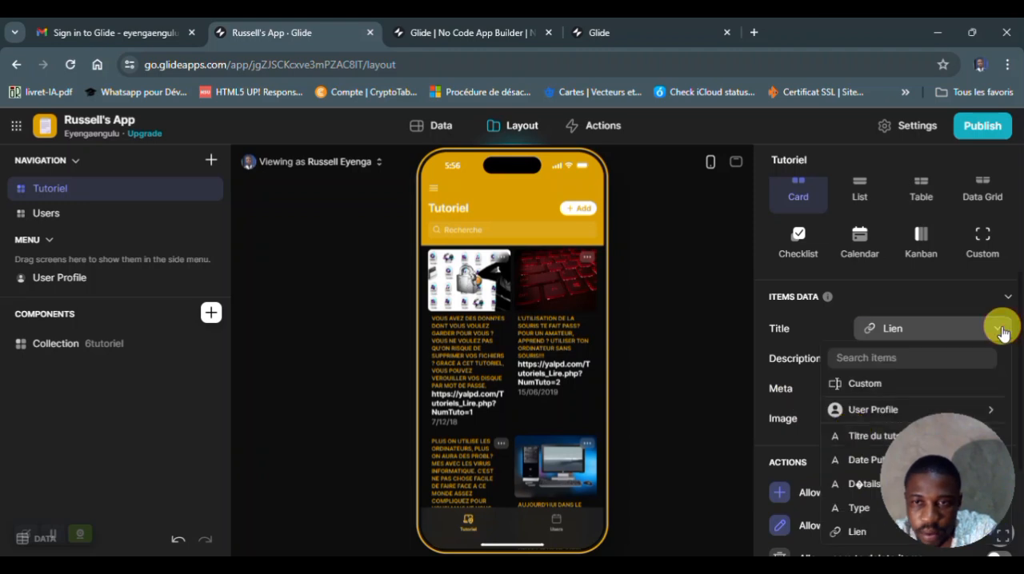
pyautogui.click(855, 431)
# - Turn off the permissions for users to edit and add items on the Tutoriel screen
pyautogui.scroll(-3, 1005, 339)
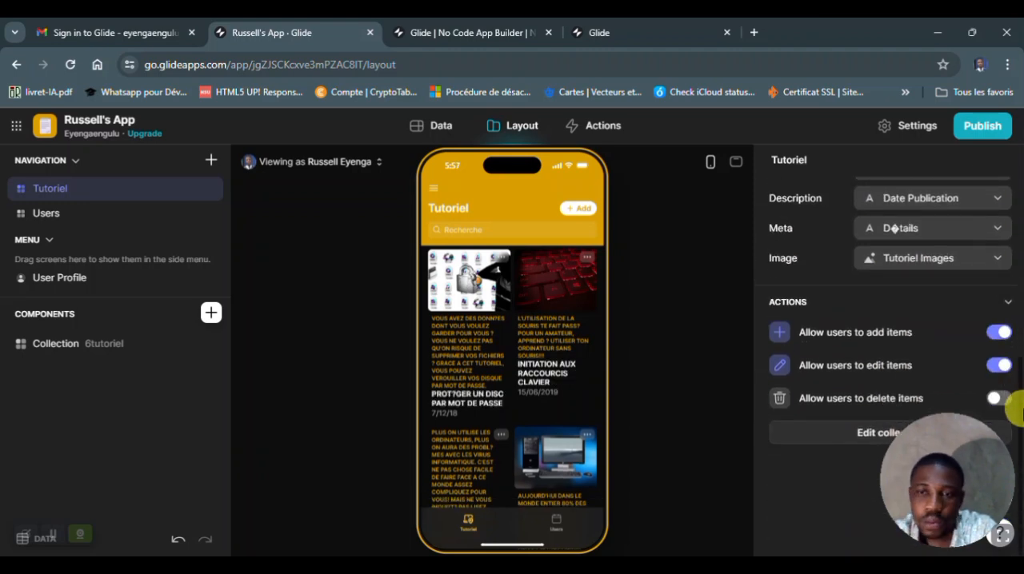
pyautogui.click(1001, 364)
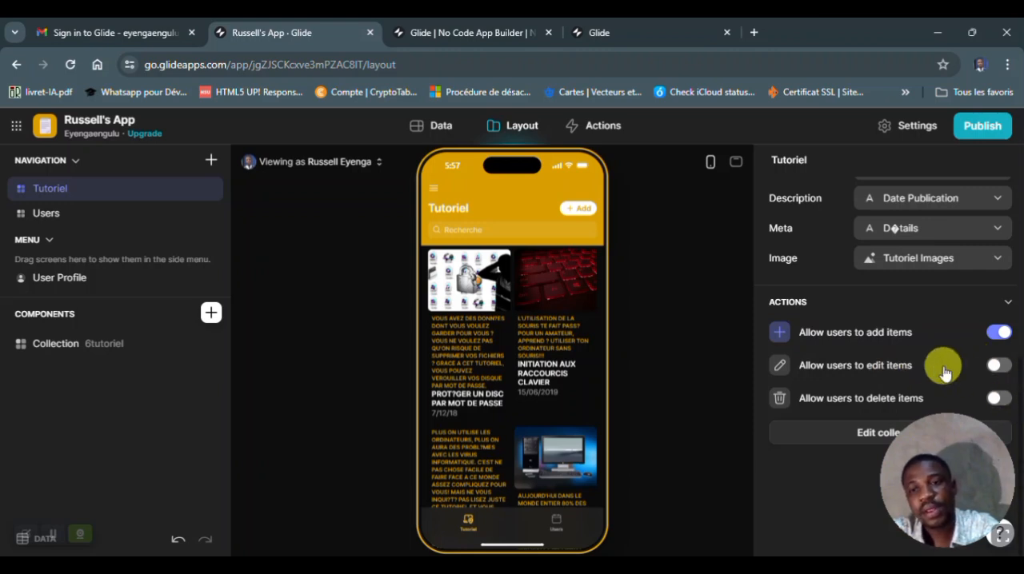
pyautogui.click(998, 334)
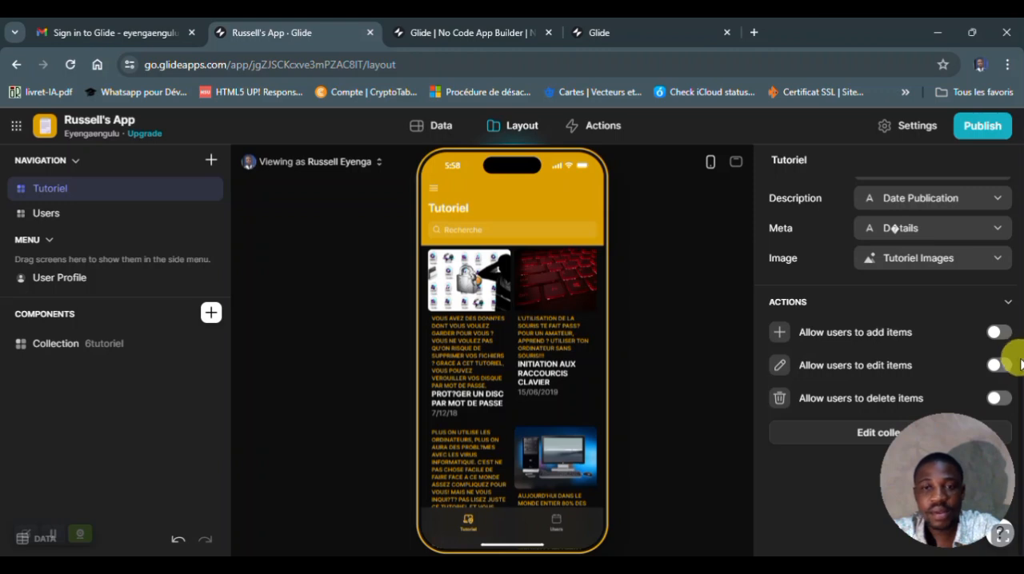
# - Look over the icon choices for the Tutoriel screen and preview the app in desktop size, returning to the phone preview
pyautogui.moveTo(1021, 368); pyautogui.dragTo(1012, 174)
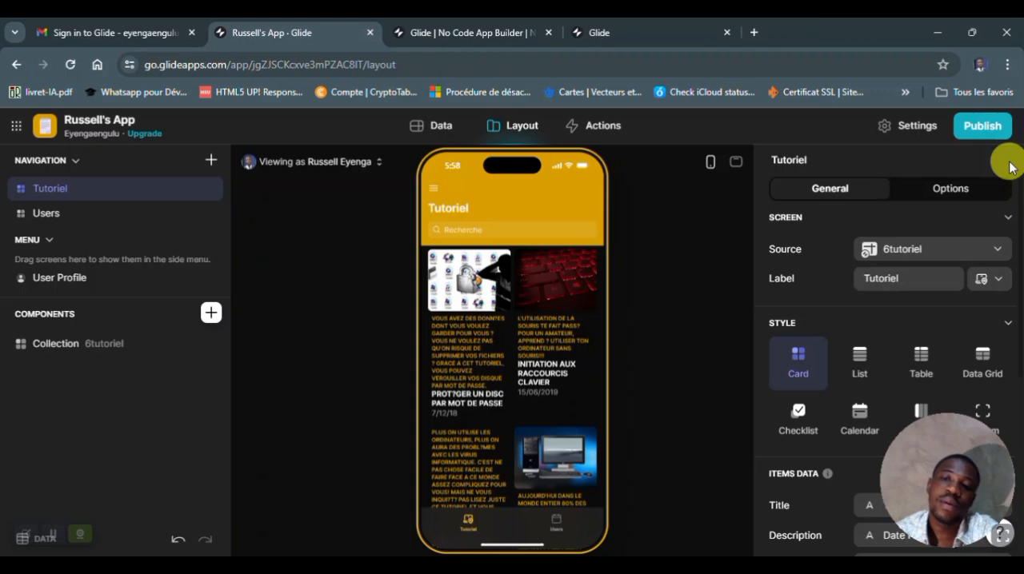
pyautogui.click(998, 284)
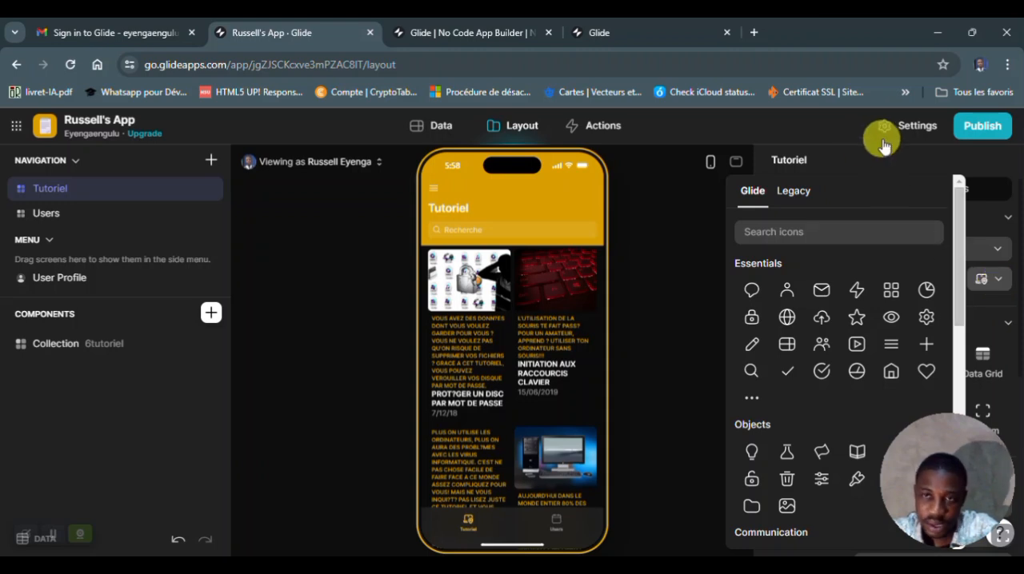
pyautogui.click(1014, 172)
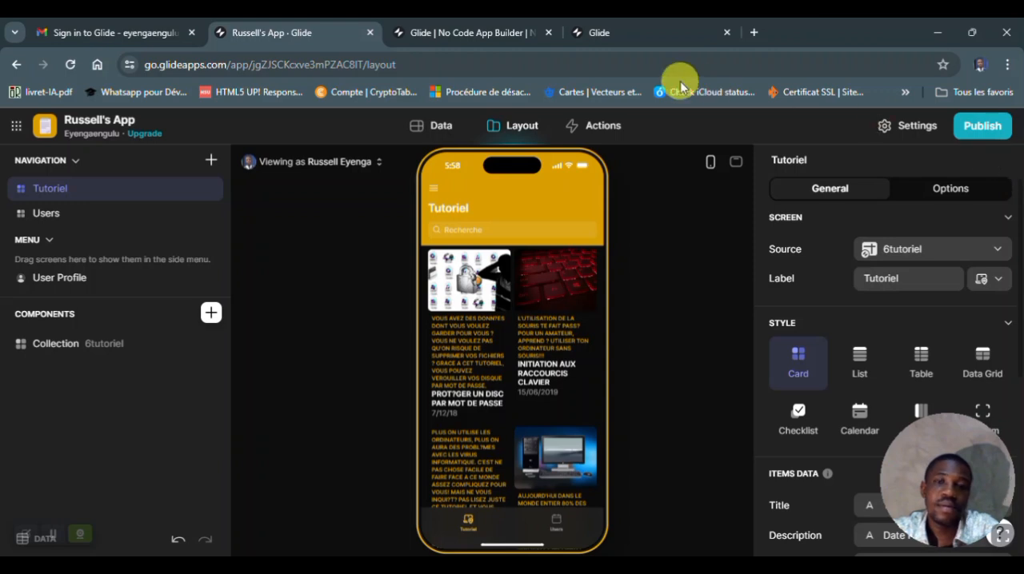
pyautogui.click(738, 166)
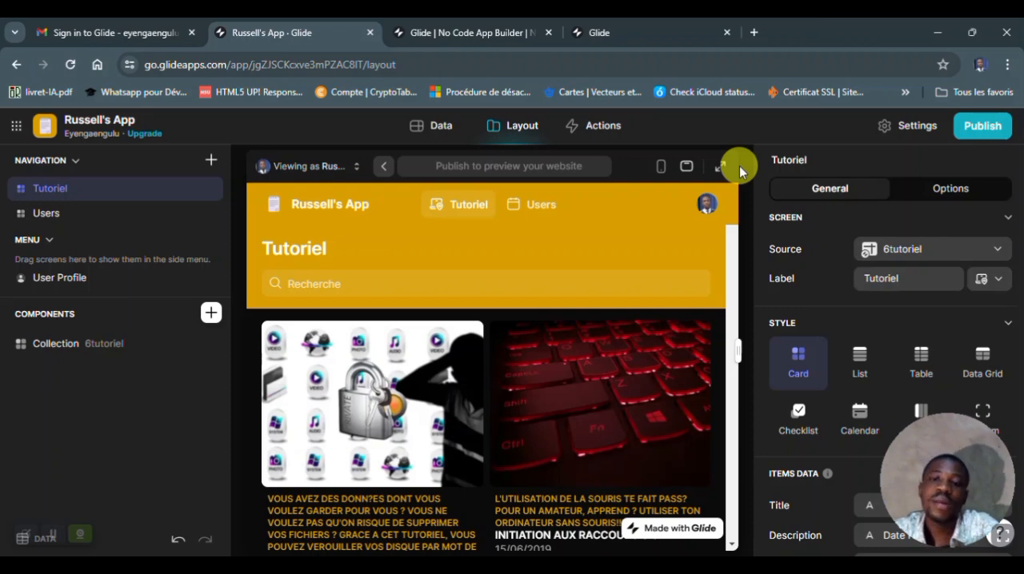
pyautogui.click(664, 164)
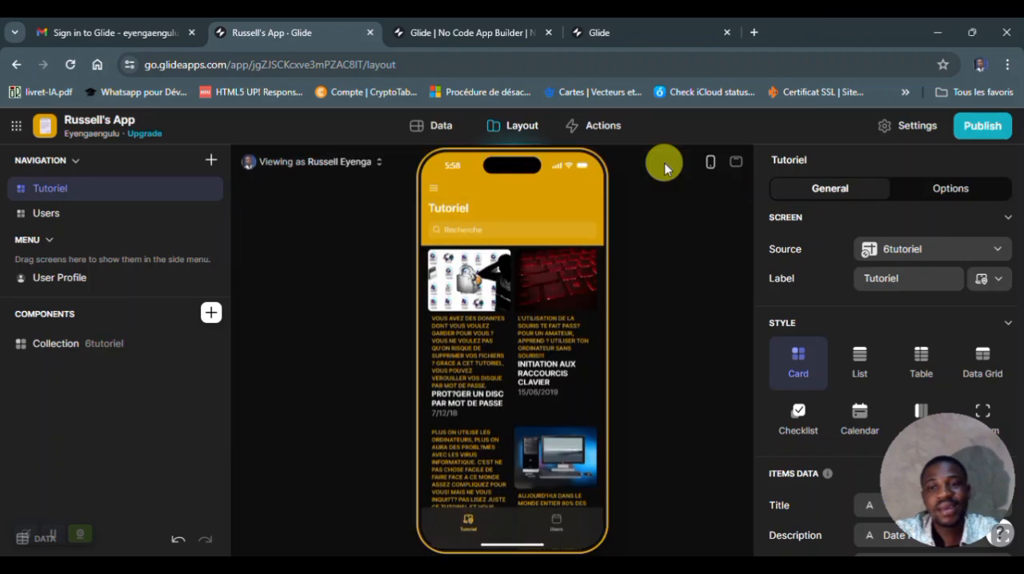
# - Review the 6tutoriel table's Titre du tutorel column options, the app's layout and the available Actions integrations
pyautogui.click(436, 126)
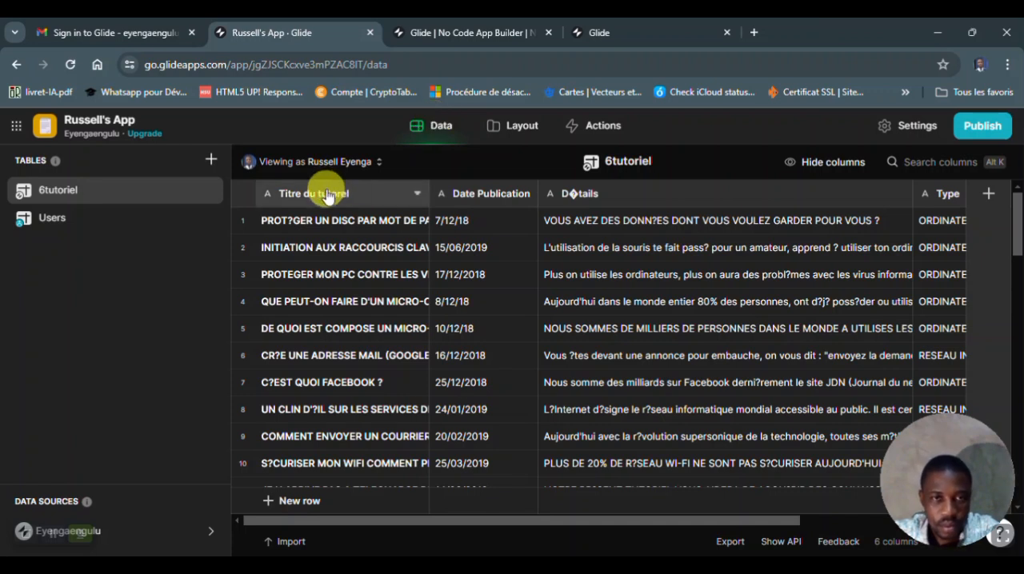
pyautogui.click(417, 195)
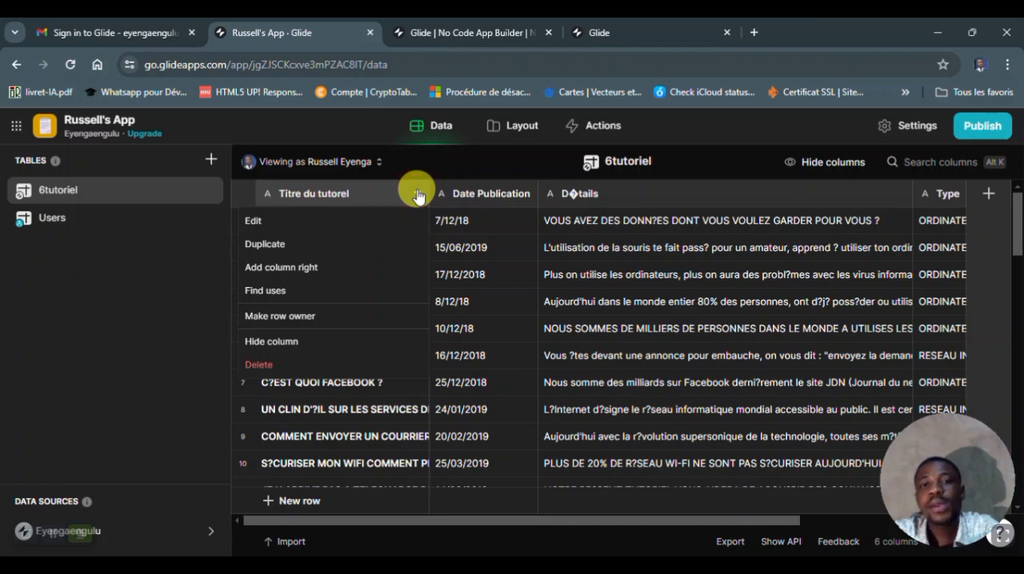
pyautogui.click(520, 124)
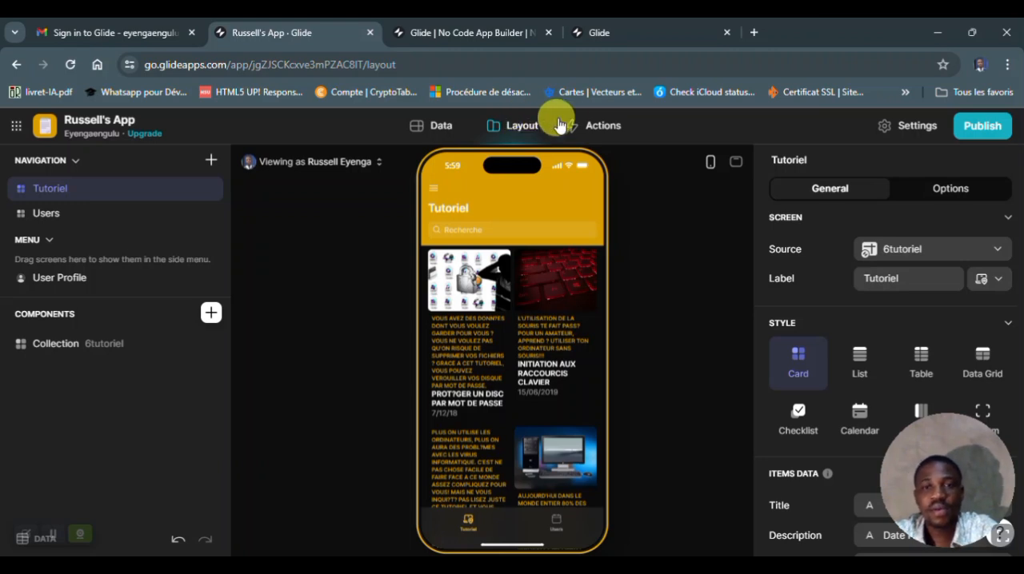
pyautogui.click(588, 129)
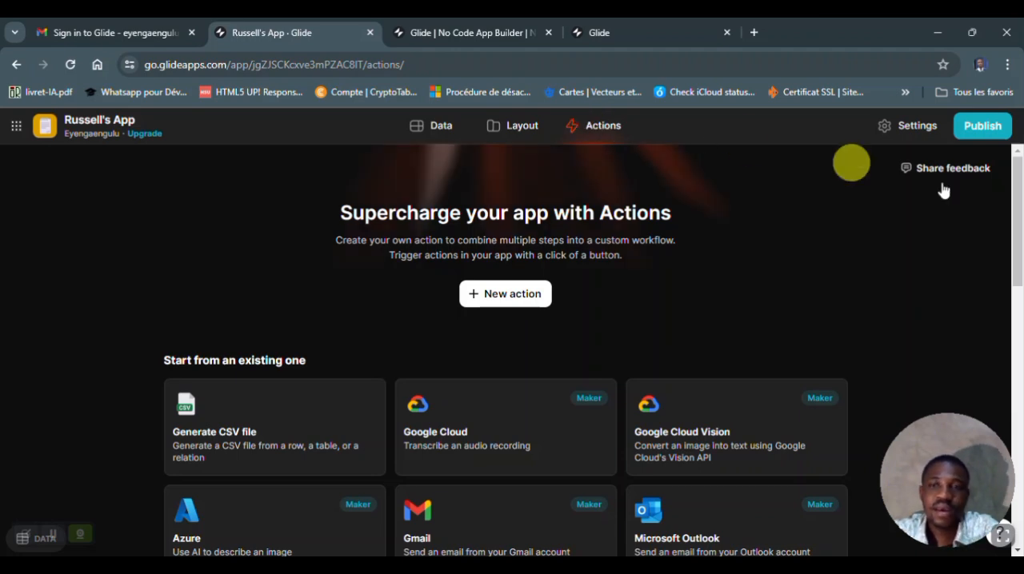
pyautogui.moveTo(1017, 192)
pyautogui.mouseDown()
pyautogui.moveTo(1016, 484)
pyautogui.moveTo(1021, 184)
pyautogui.mouseUp()
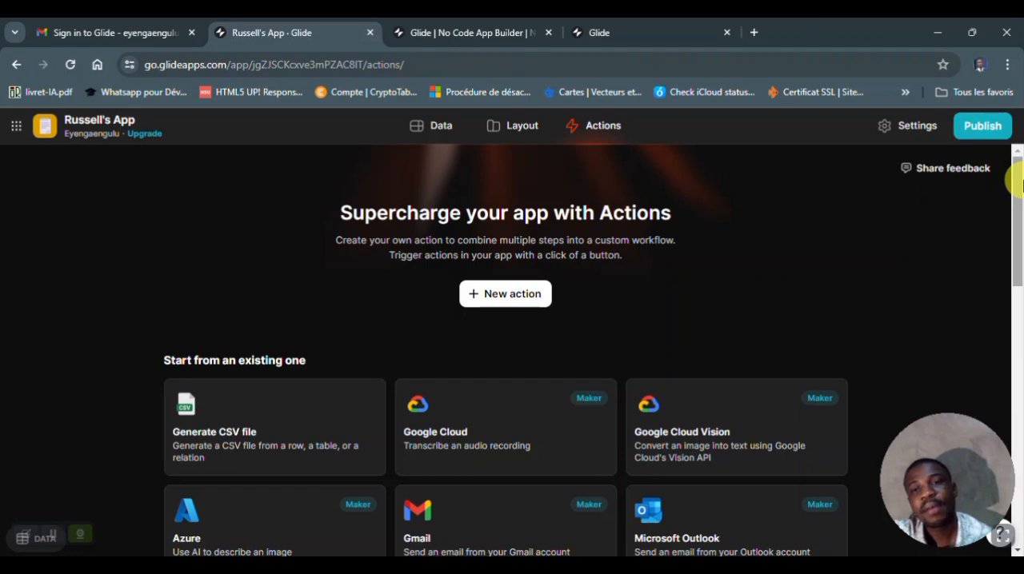
# - Customize the app's link as yalptuto.glide.page and publish the app
pyautogui.click(980, 129)
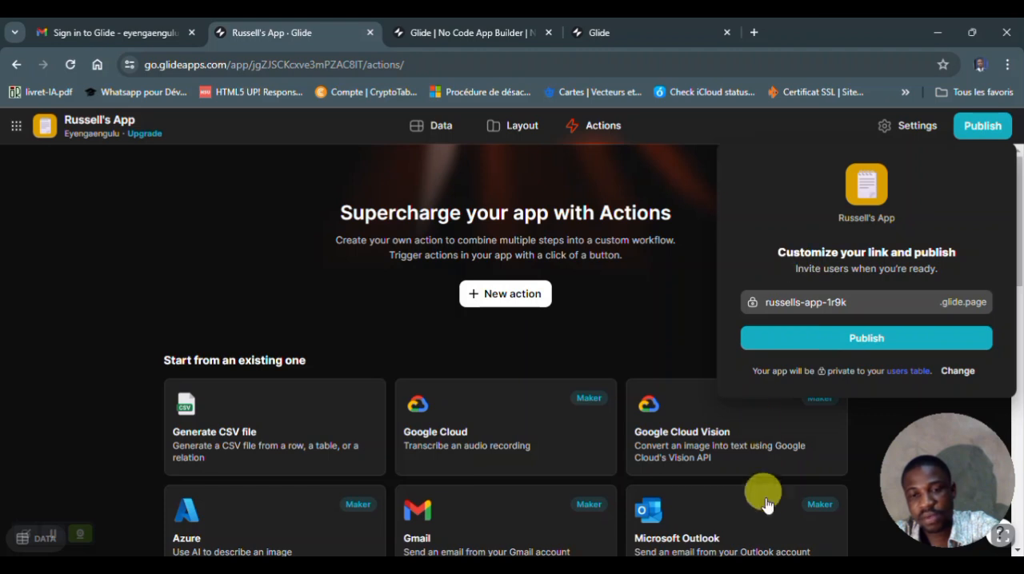
pyautogui.click(615, 566)
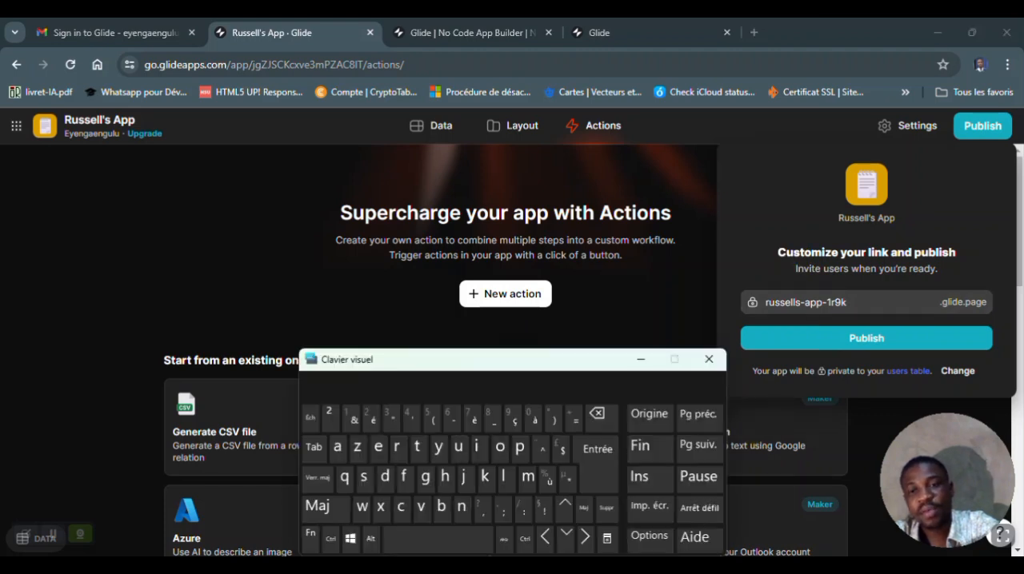
pyautogui.click(841, 303)
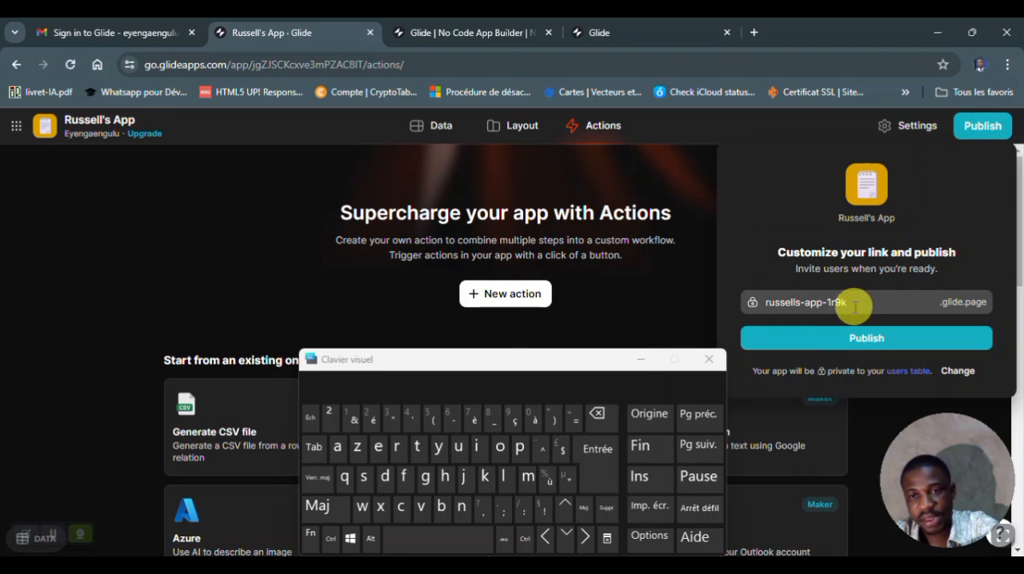
pyautogui.moveTo(839, 305); pyautogui.dragTo(731, 308)
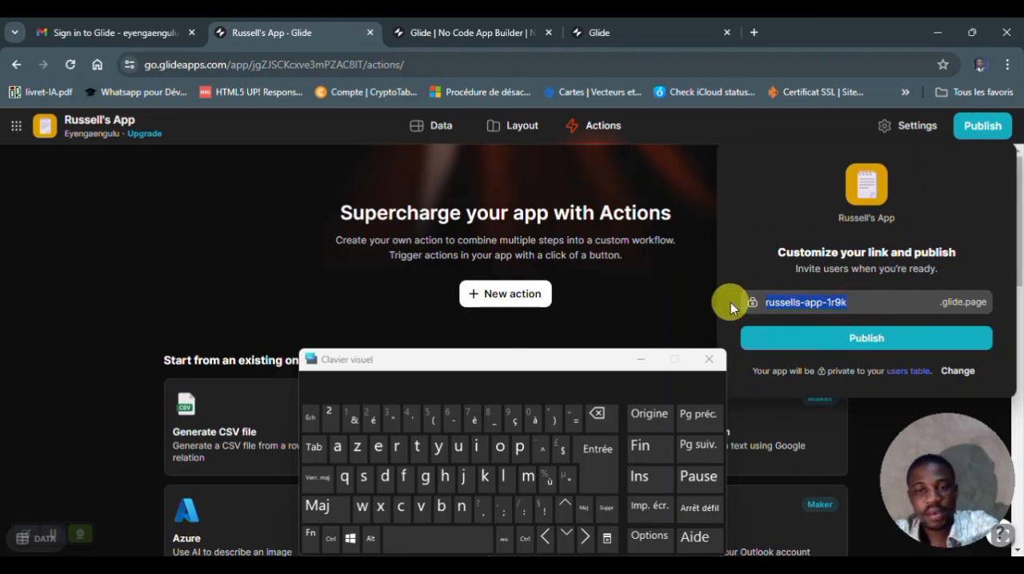
pyautogui.click(318, 506)
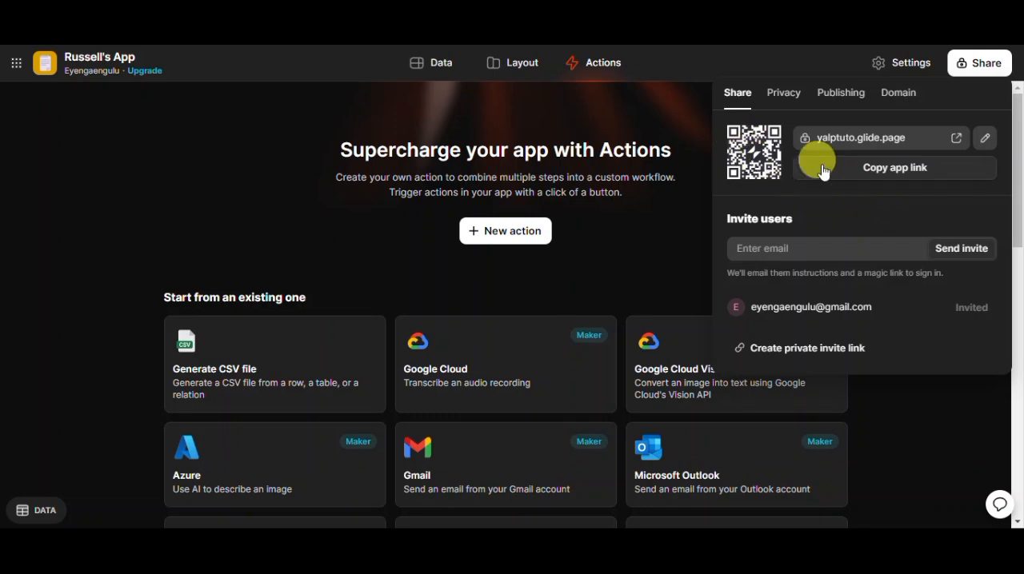
# - Copy the app link and set the app's privacy to Public, dismissing the read-only notice
pyautogui.click(882, 178)
pyautogui.click(783, 94)
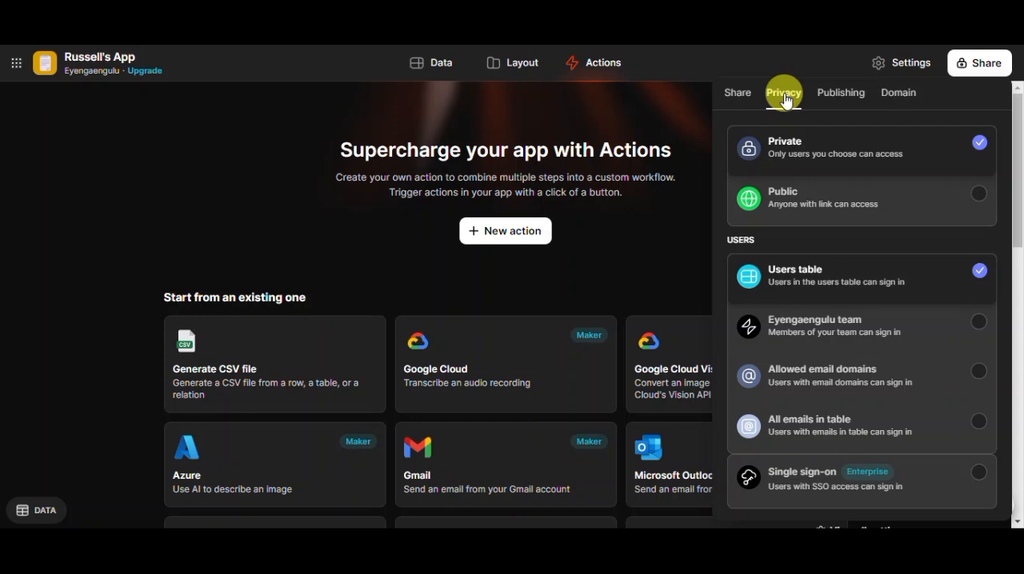
pyautogui.click(979, 196)
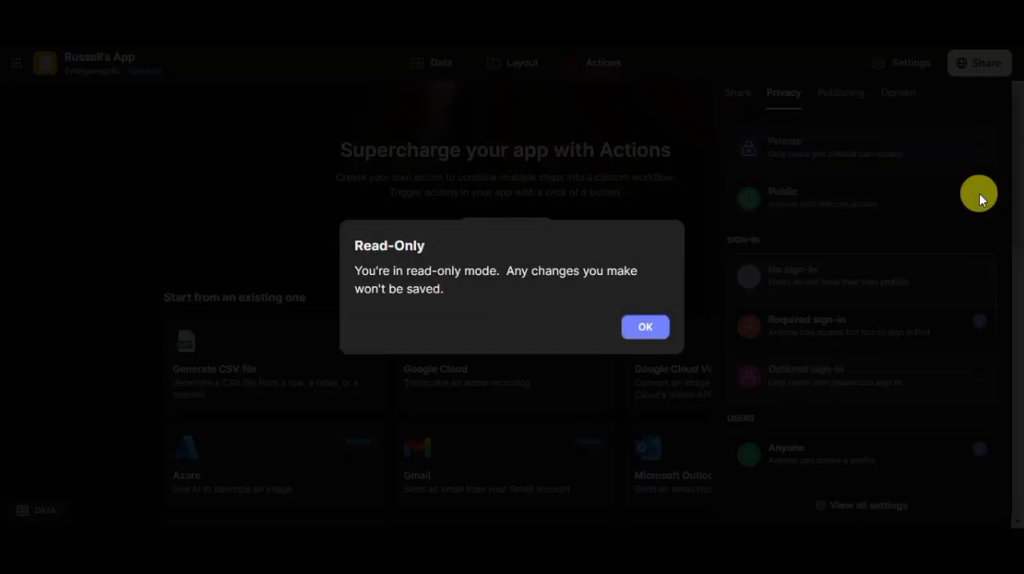
pyautogui.click(645, 327)
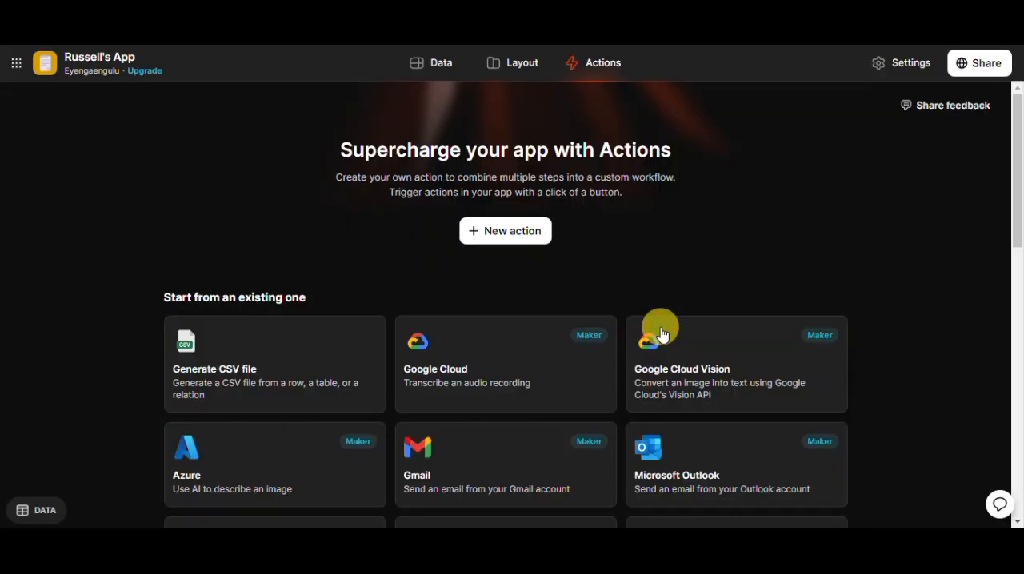
# - Set the public app's sign-in option to No sign-in and dismiss the read-only notice
pyautogui.click(974, 77)
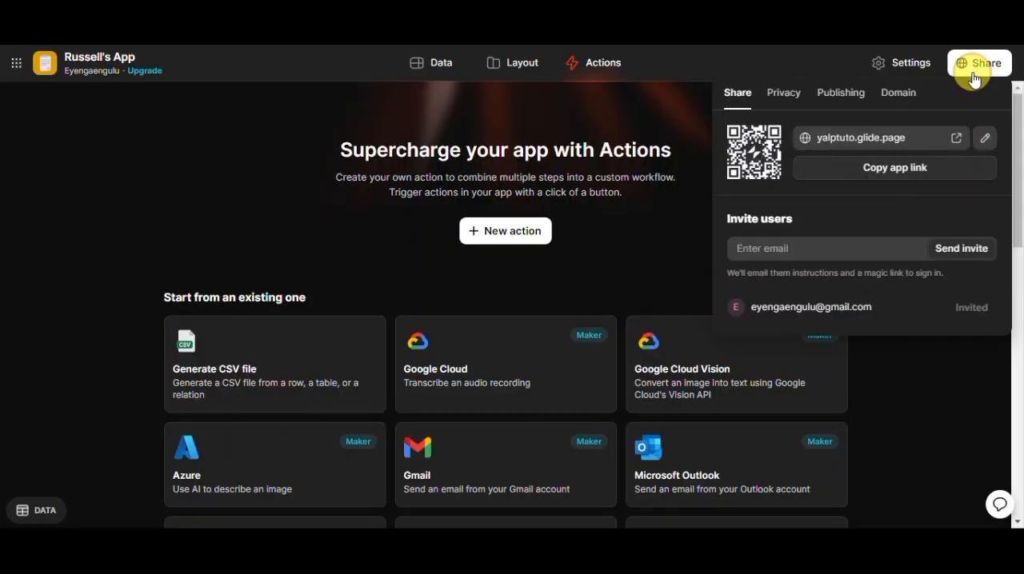
pyautogui.click(783, 95)
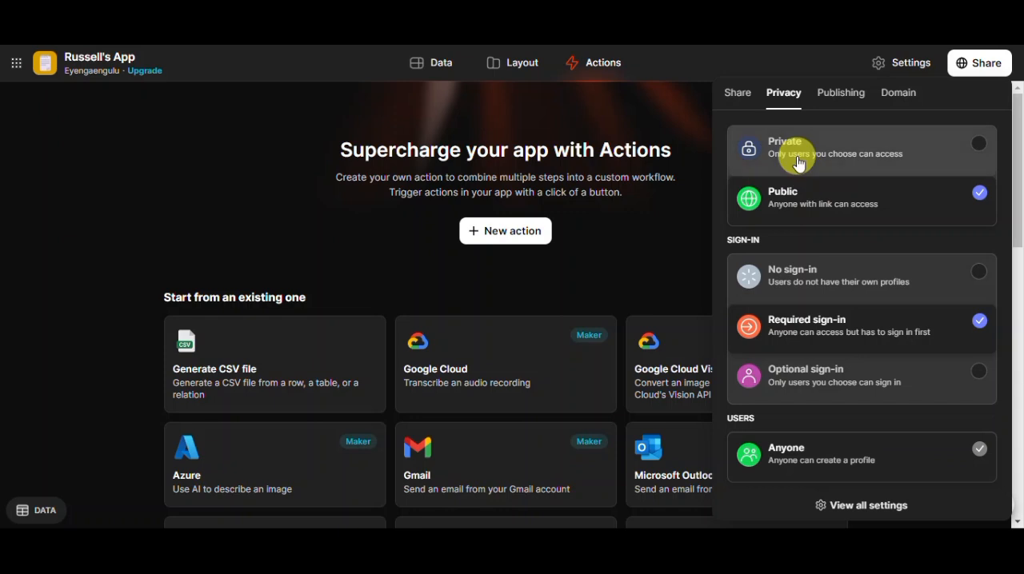
pyautogui.click(982, 275)
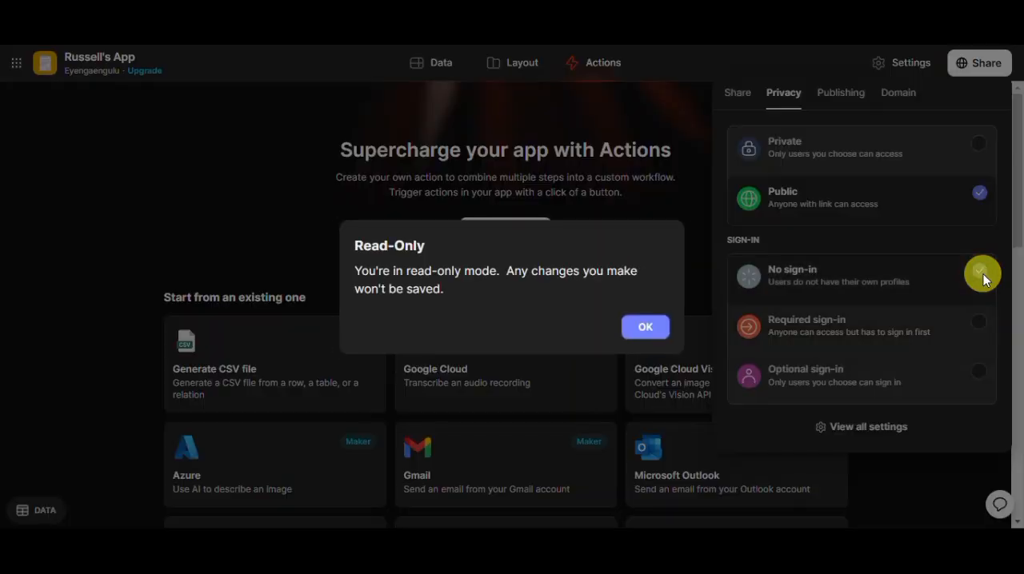
pyautogui.click(647, 331)
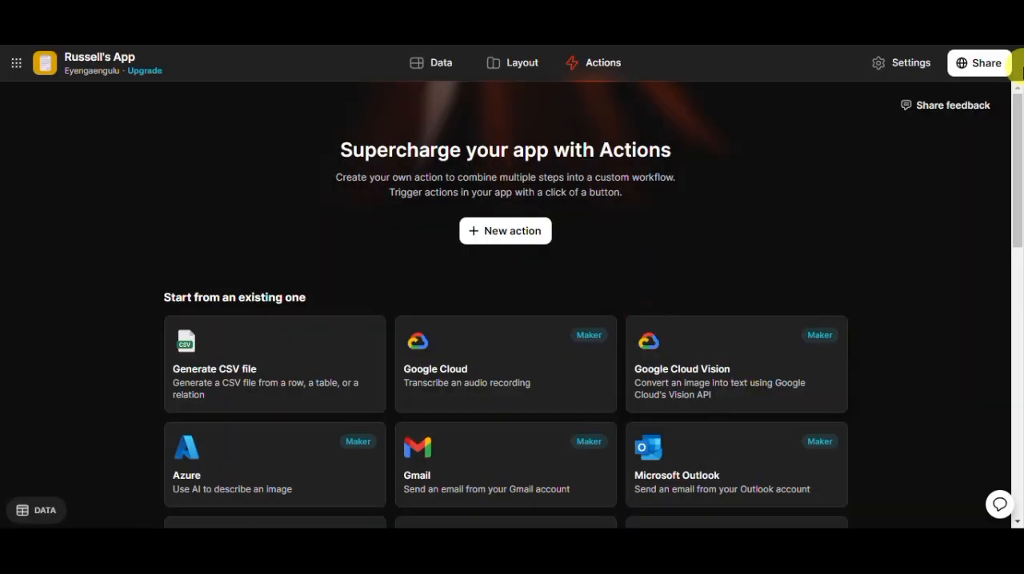
# - Review the app's privacy, publishing and domain settings, and copy the app link from the sharing options
pyautogui.click(972, 74)
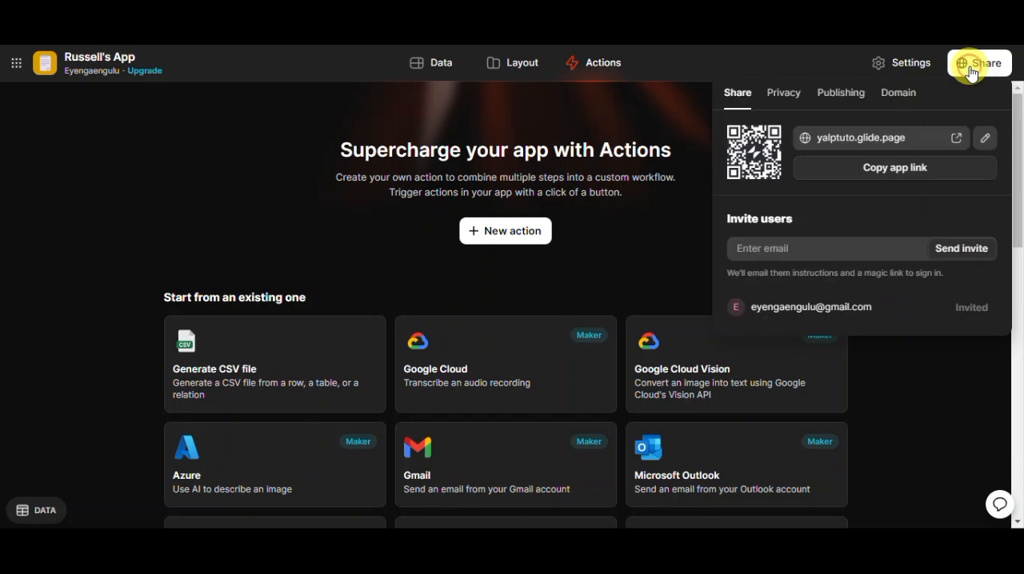
pyautogui.click(783, 96)
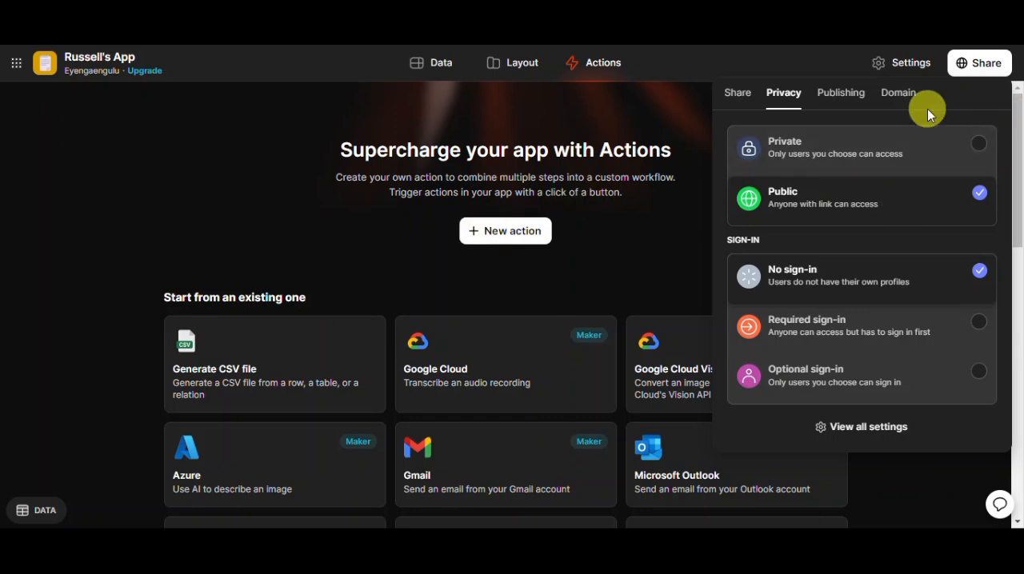
pyautogui.click(833, 100)
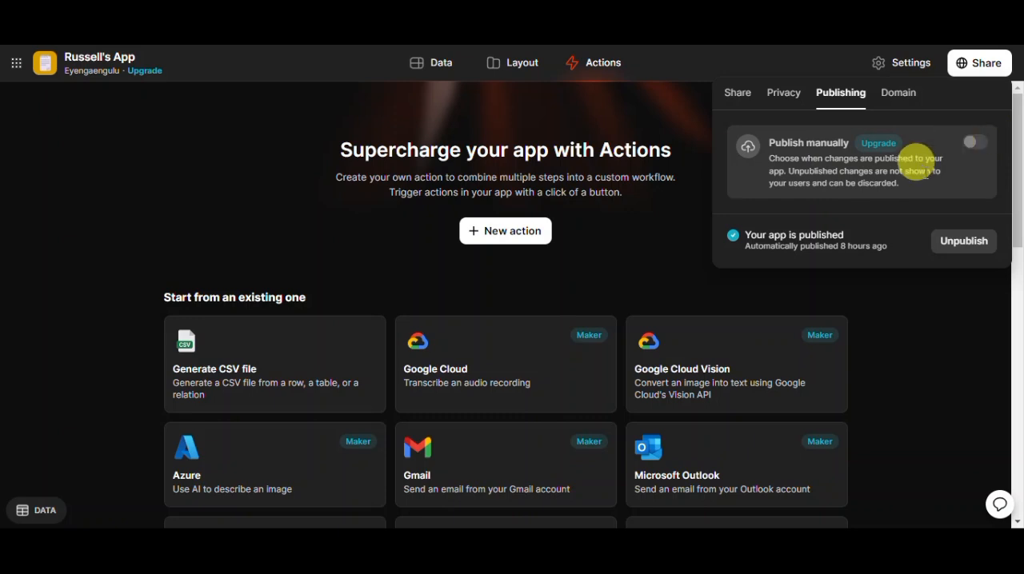
pyautogui.click(891, 102)
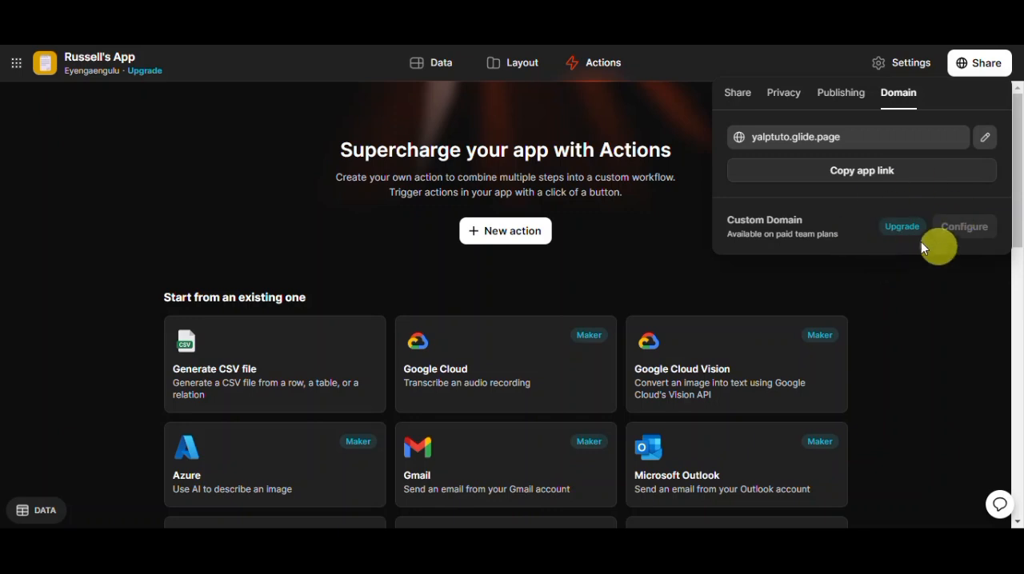
pyautogui.click(740, 96)
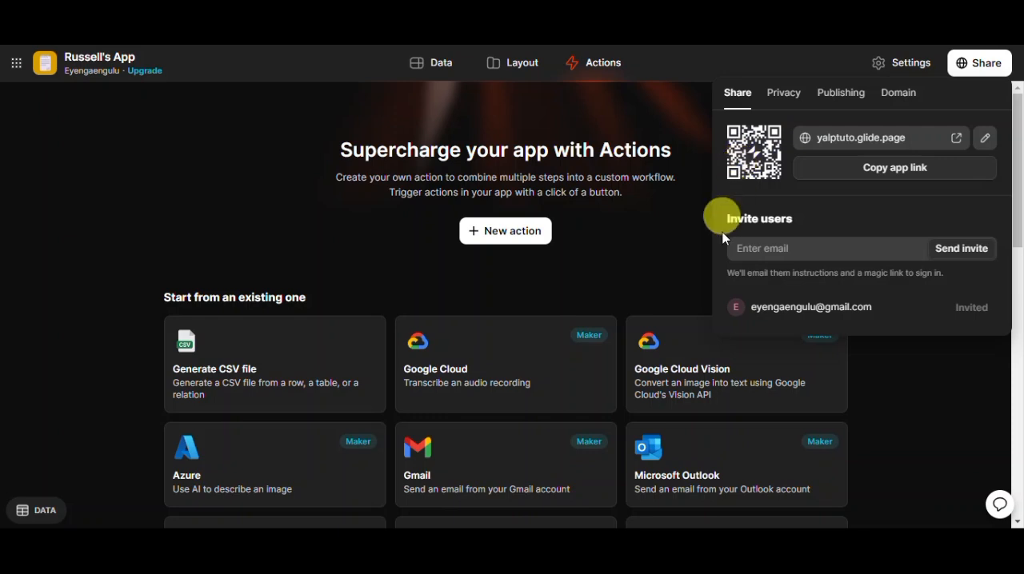
pyautogui.click(865, 173)
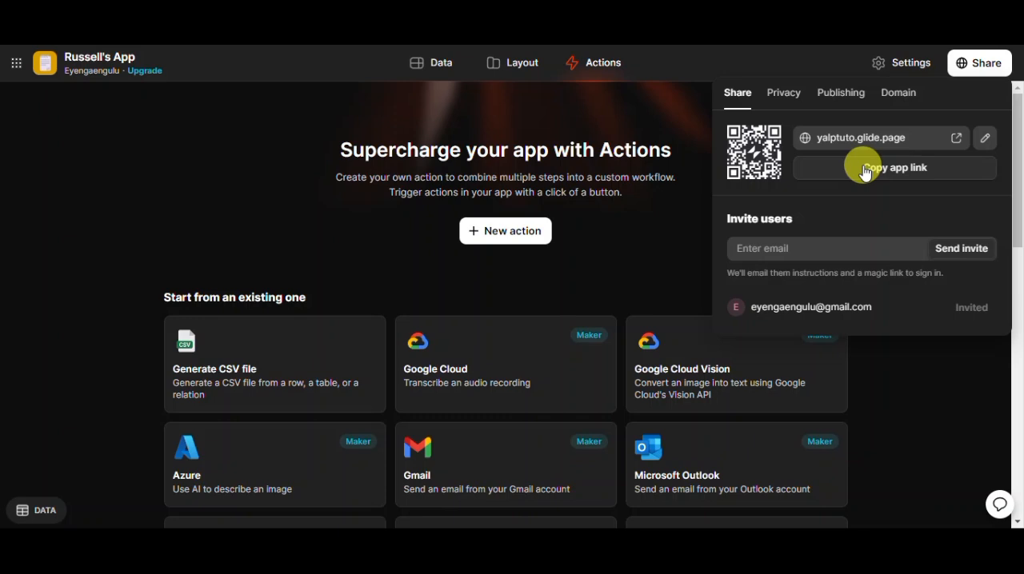
# - Look over the Tutoriel screen's layout and the 6tutoriel data table again
pyautogui.click(516, 77)
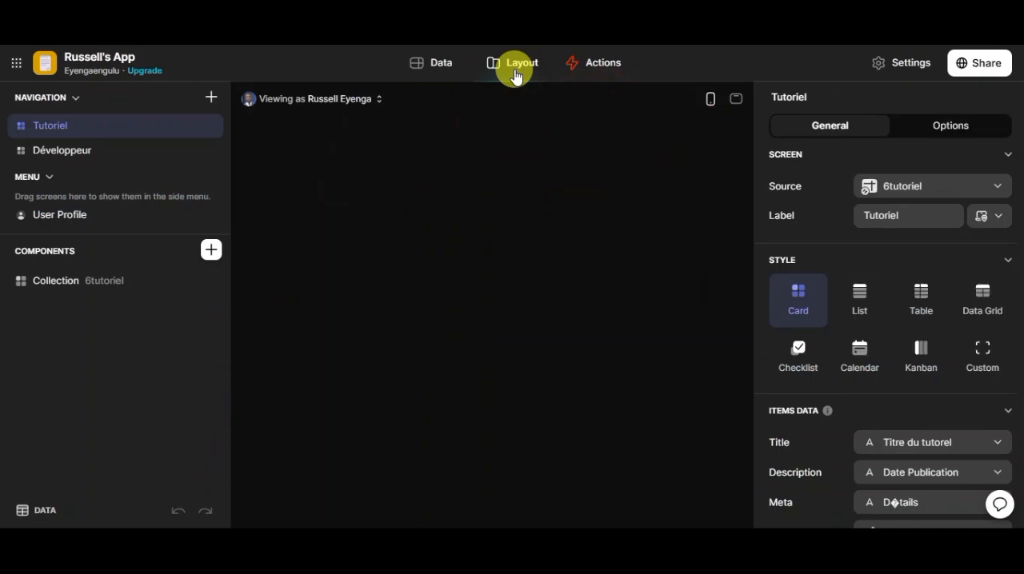
pyautogui.click(425, 67)
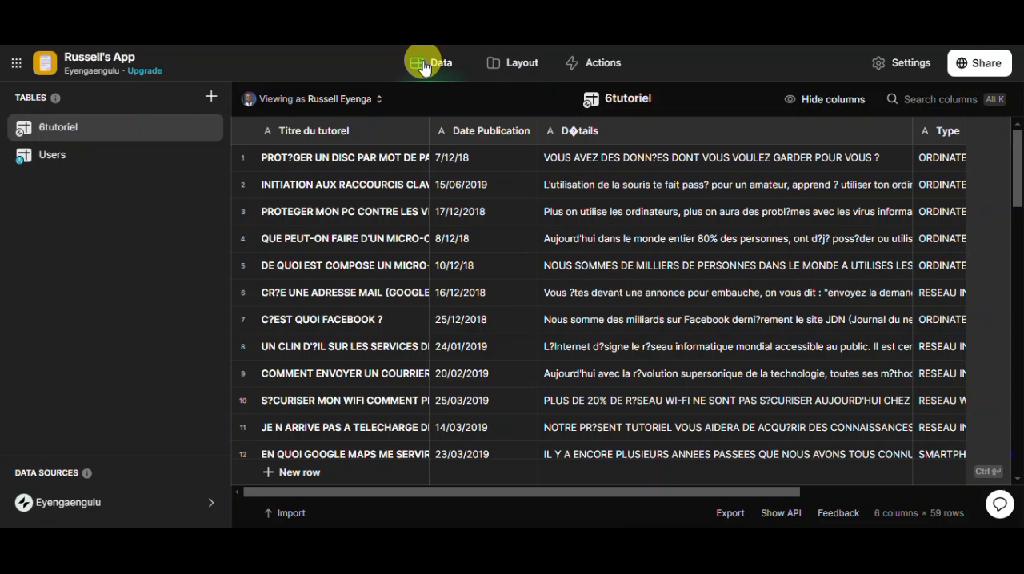